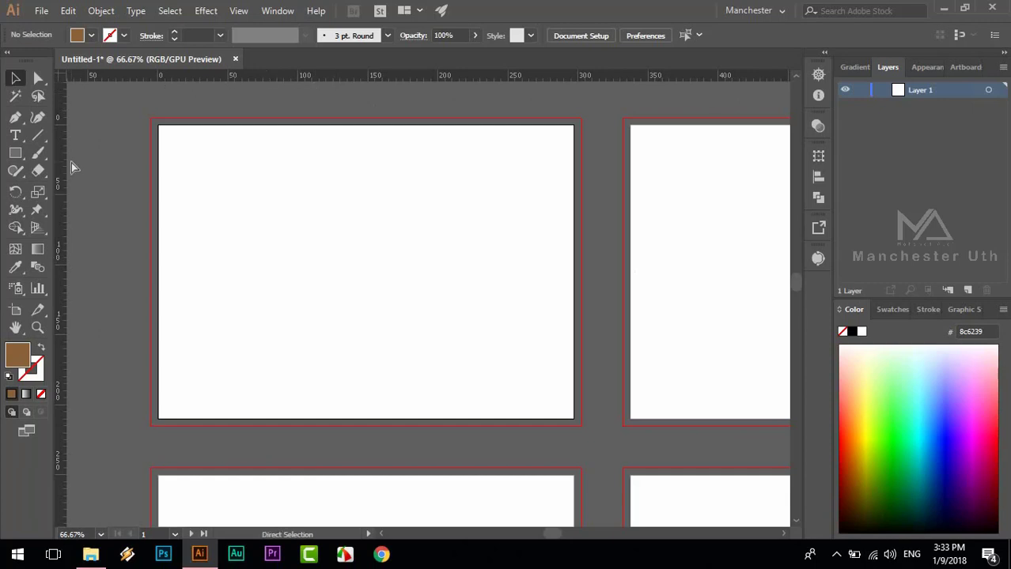
- Place two vertical ruler guides across the first artboard, at about 68 mm and 200 mm
key("ctrl+r")
key("ctrl+r")
left_click_drag(57, 234, 287, 241)
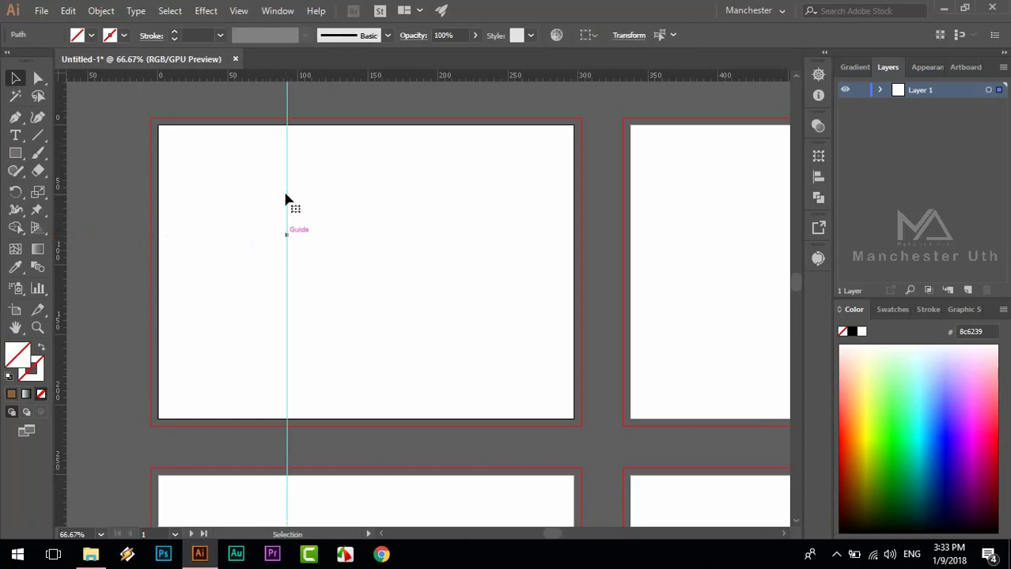
left_click_drag(288, 255, 253, 270)
left_click_drag(159, 289, 440, 293)
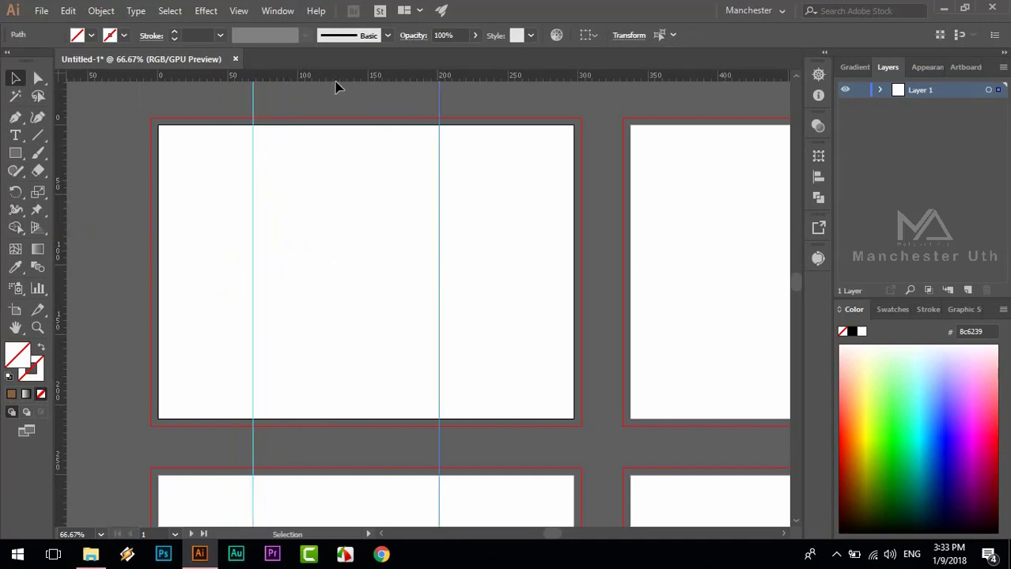
- Place a horizontal ruler guide at about 110 mm on the first artboard and undo it
left_click_drag(336, 77, 355, 285)
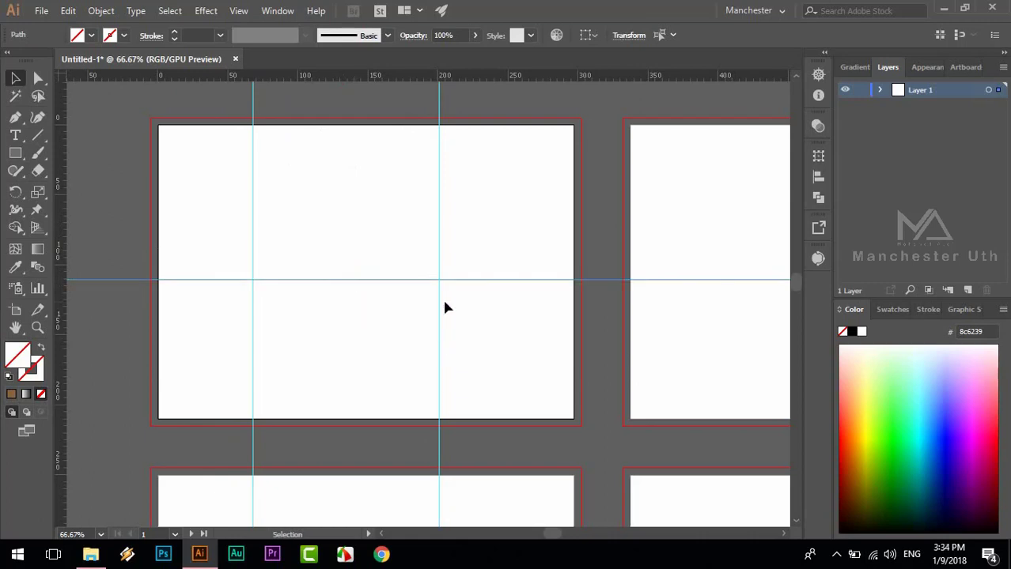
key("ctrl+z")
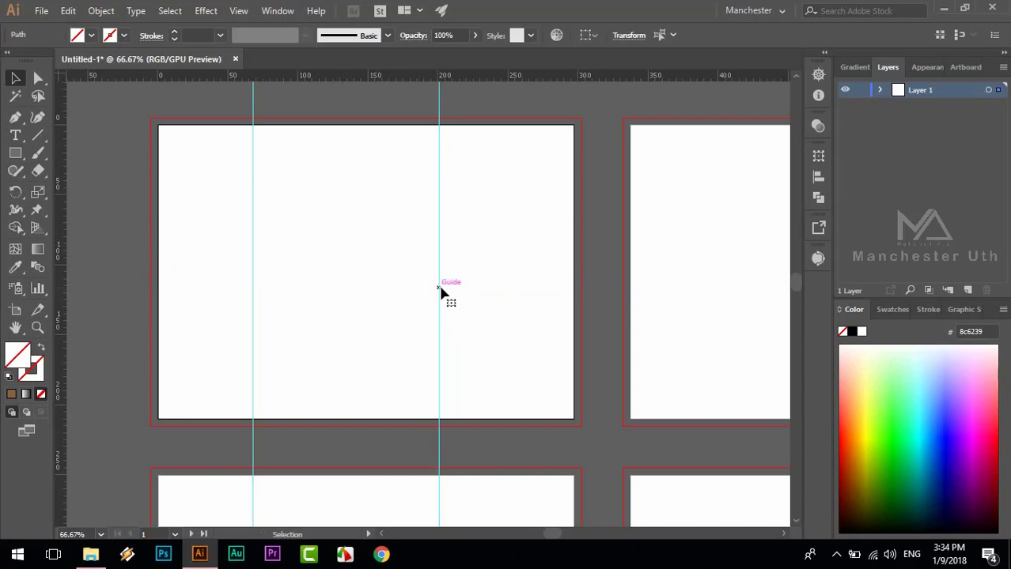
- Reposition the left vertical guide at about 91 mm and the right one at about 200 mm
mouse_move(441, 292)
left_mouse_down()
mouse_move(417, 298)
mouse_move(485, 296)
mouse_move(438, 297)
left_mouse_up()
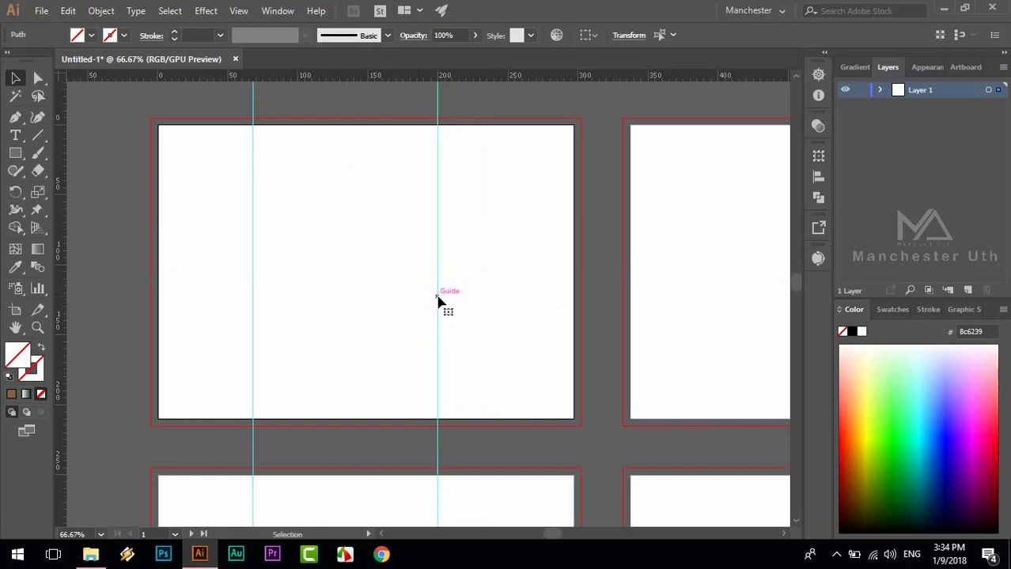
left_click(438, 301)
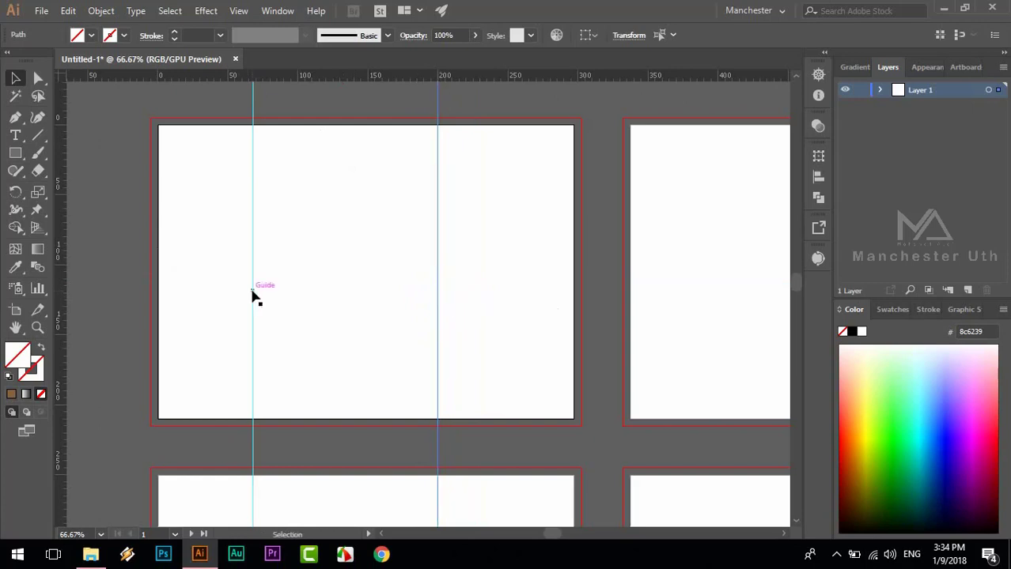
mouse_move(253, 296)
left_mouse_down()
mouse_move(177, 293)
mouse_move(266, 301)
left_mouse_up()
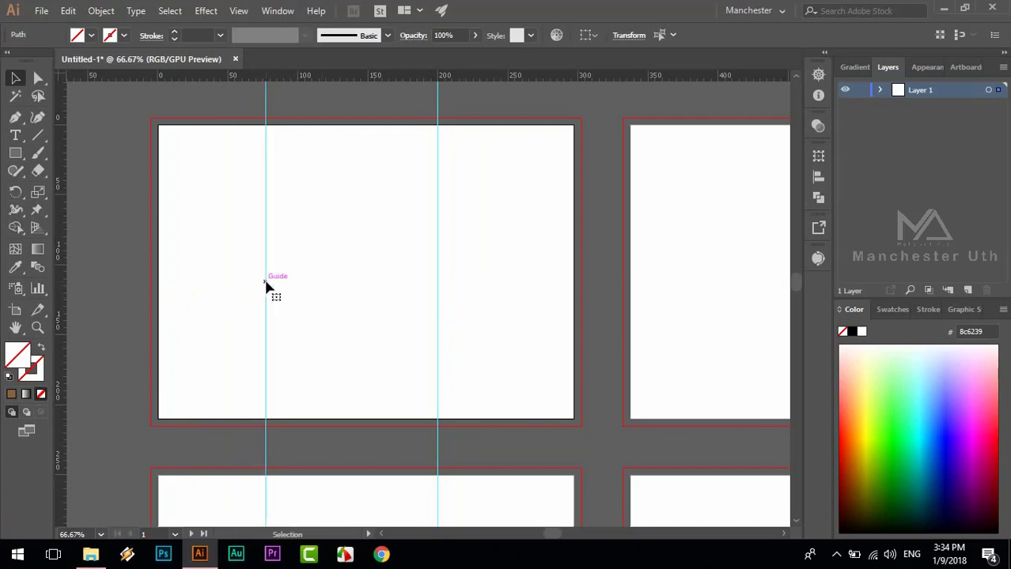
left_click_drag(266, 284, 301, 285)
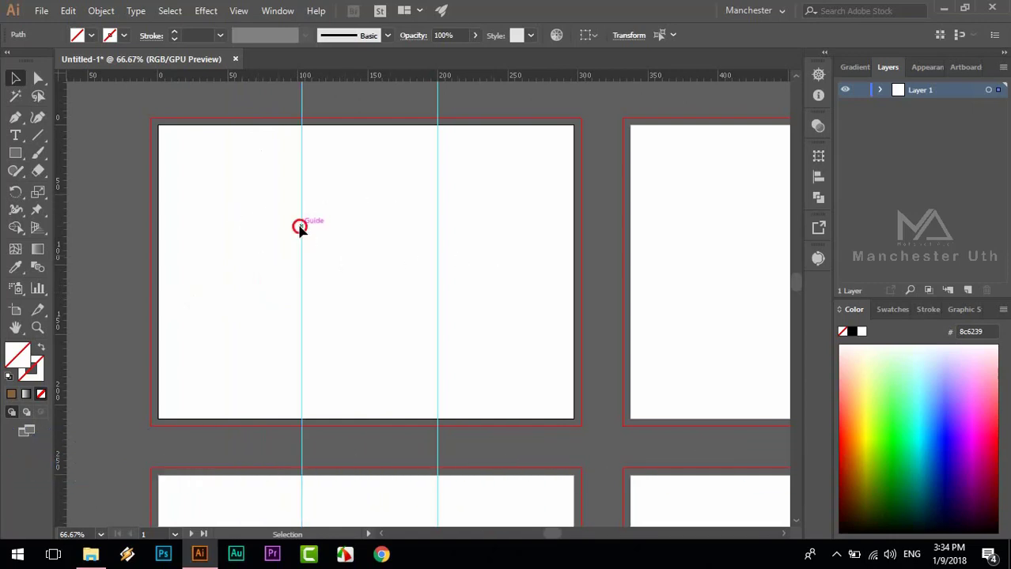
mouse_move(437, 216)
left_mouse_down()
mouse_move(429, 217)
mouse_move(437, 226)
left_mouse_up()
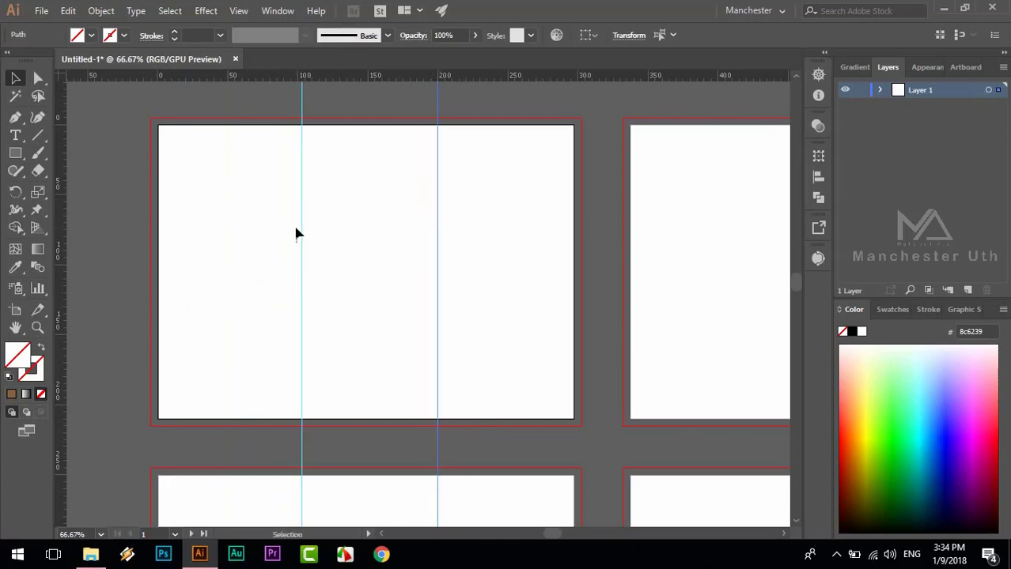
left_click_drag(301, 240, 285, 251)
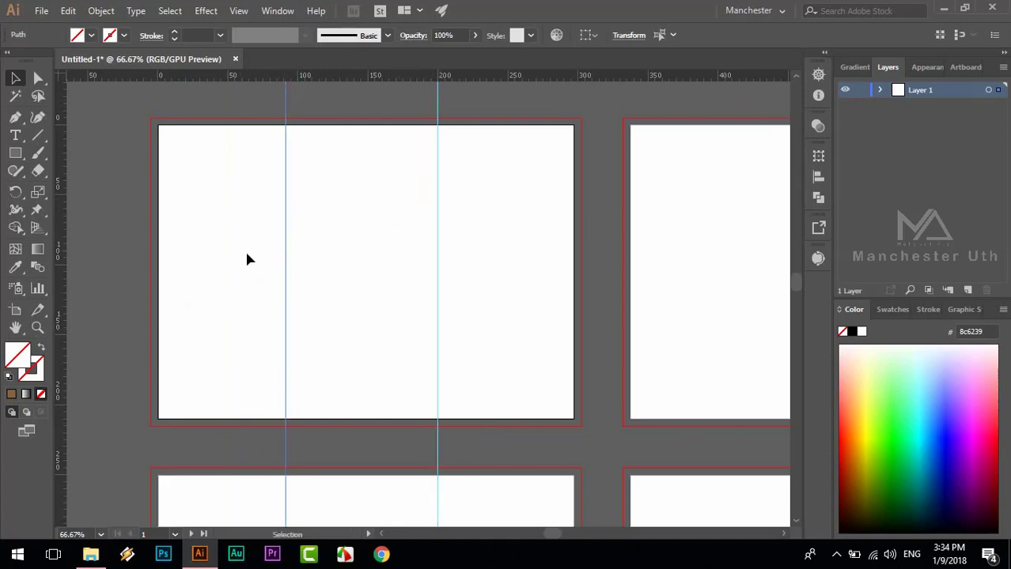
left_click(337, 267)
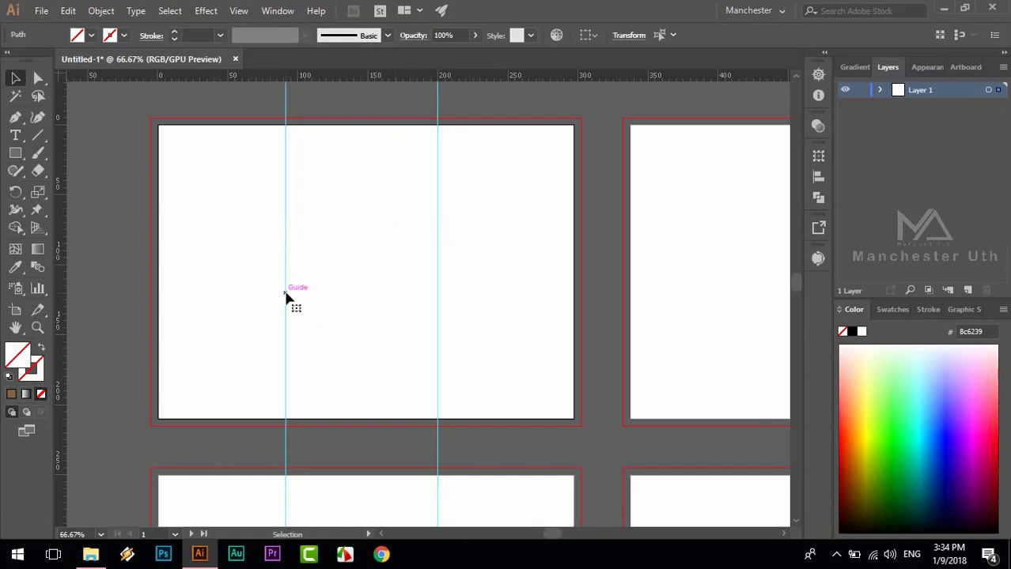
- Delete both vertical guides from the first artboard
left_click_drag(286, 296, 53, 281)
key("Delete")
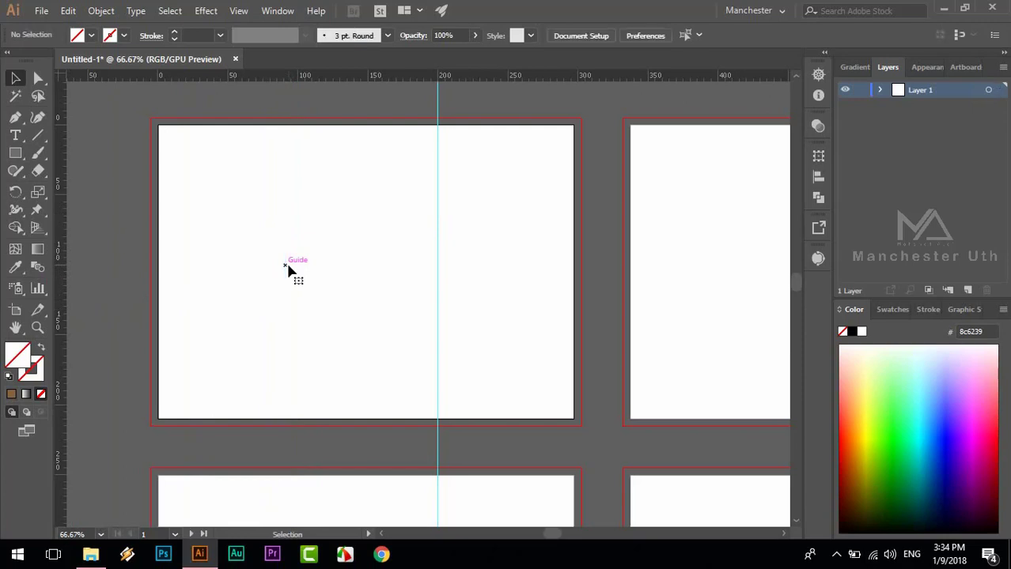
left_click(439, 257)
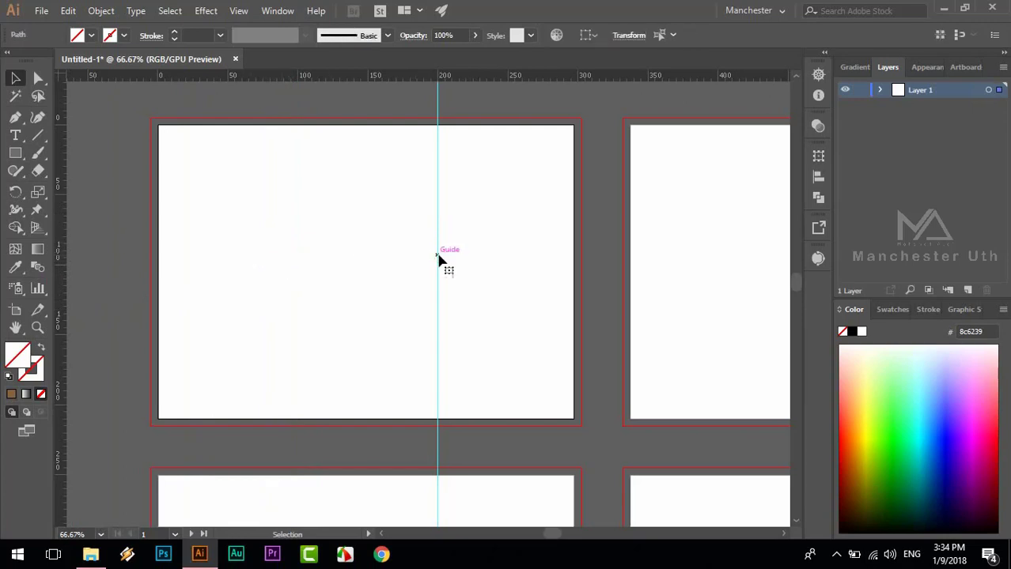
key("Delete")
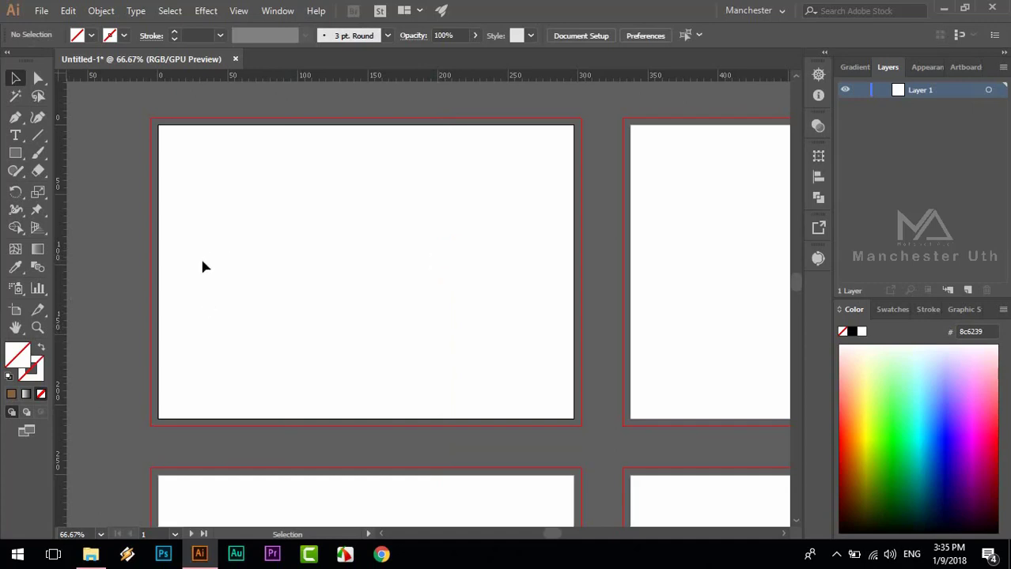
- Place a vertical guide on the first artboard's left edge and shift it about 2 mm outward, inside the bleed line
left_click_drag(61, 277, 207, 314)
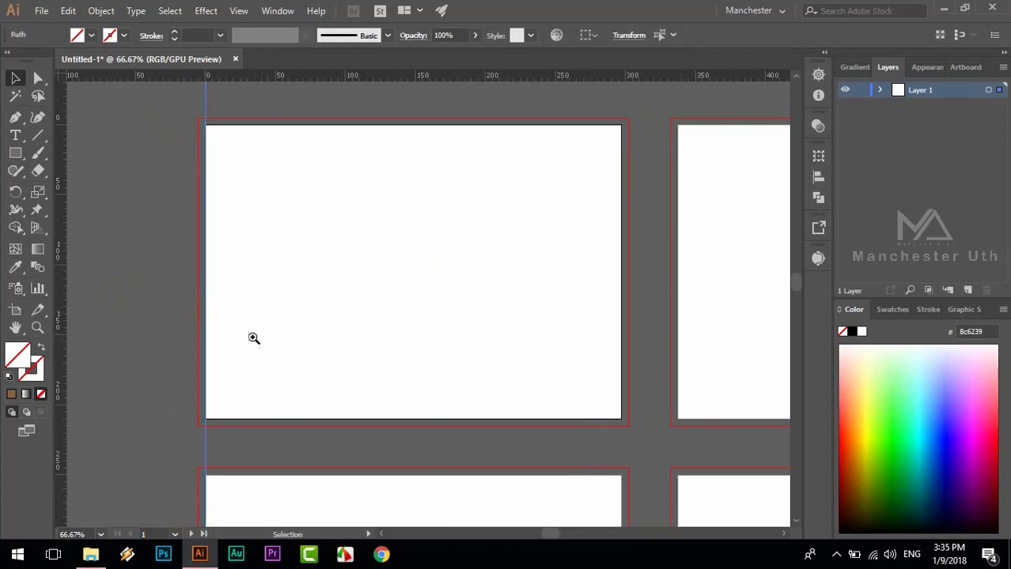
key("z")
left_click(237, 303)
left_click_drag(497, 286, 342, 432)
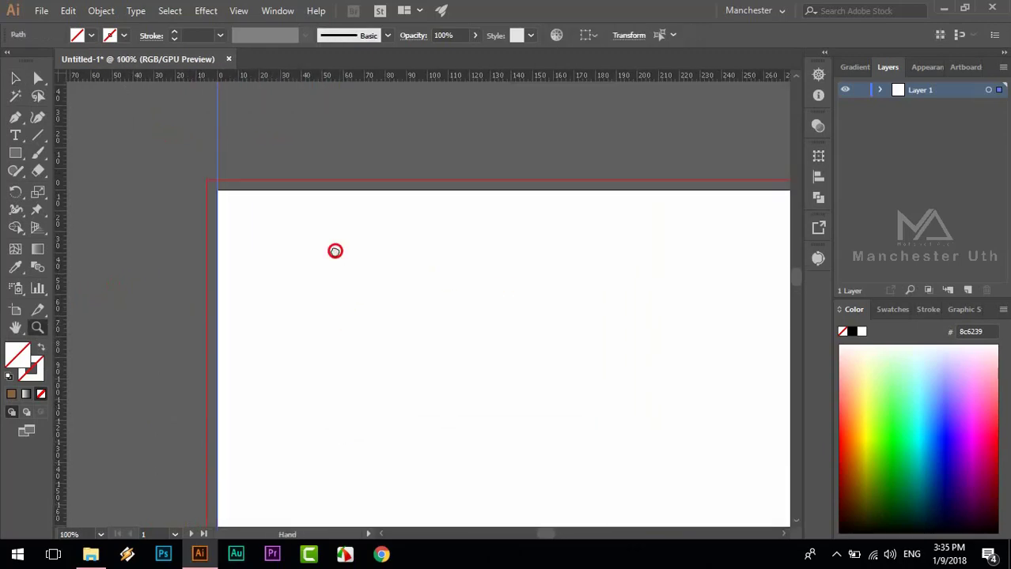
key("v")
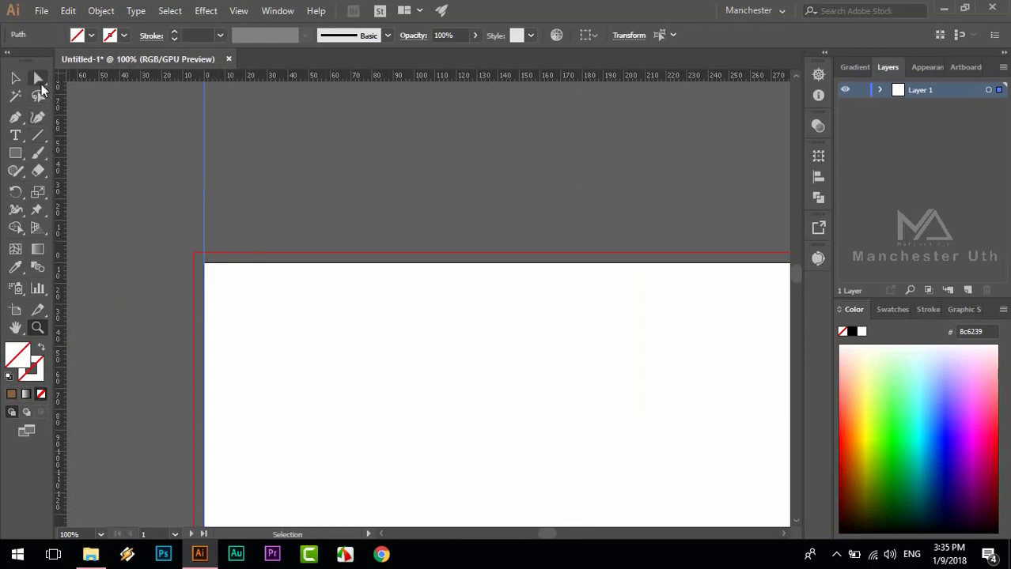
left_click(15, 78)
left_click_drag(205, 227, 200, 243)
left_click_drag(218, 305, 216, 251)
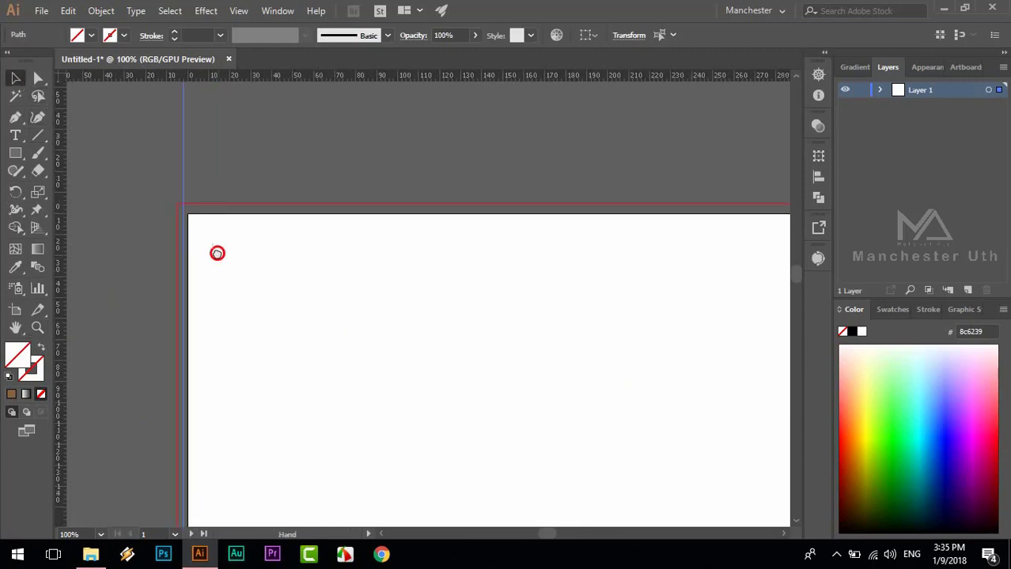
- Open the Move transform for the guide beside the artboard's left edge and turn on its preview
key("z")
left_click(343, 280, "alt")
left_click_drag(376, 276, 363, 240)
left_click(15, 78)
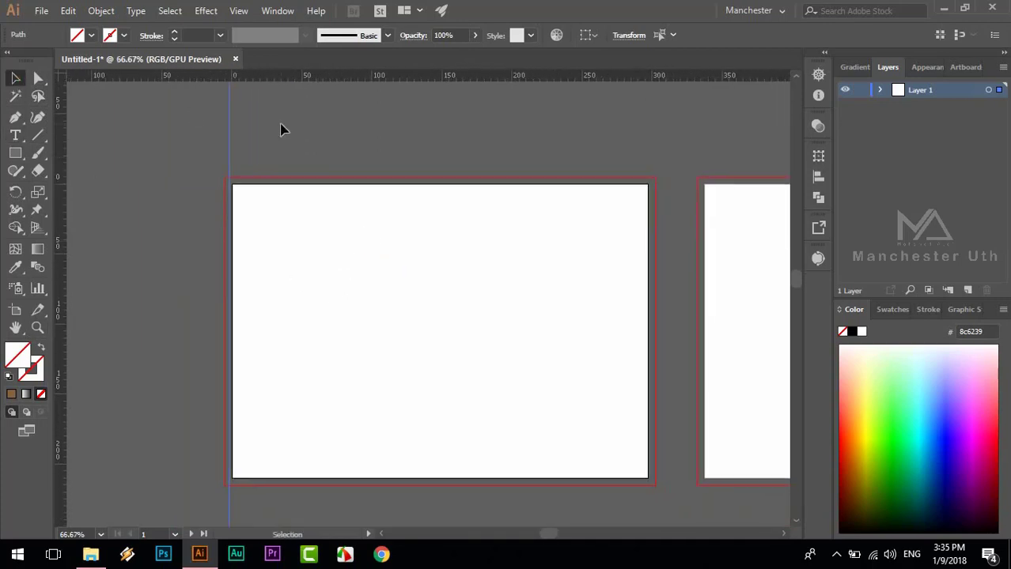
right_click(230, 163)
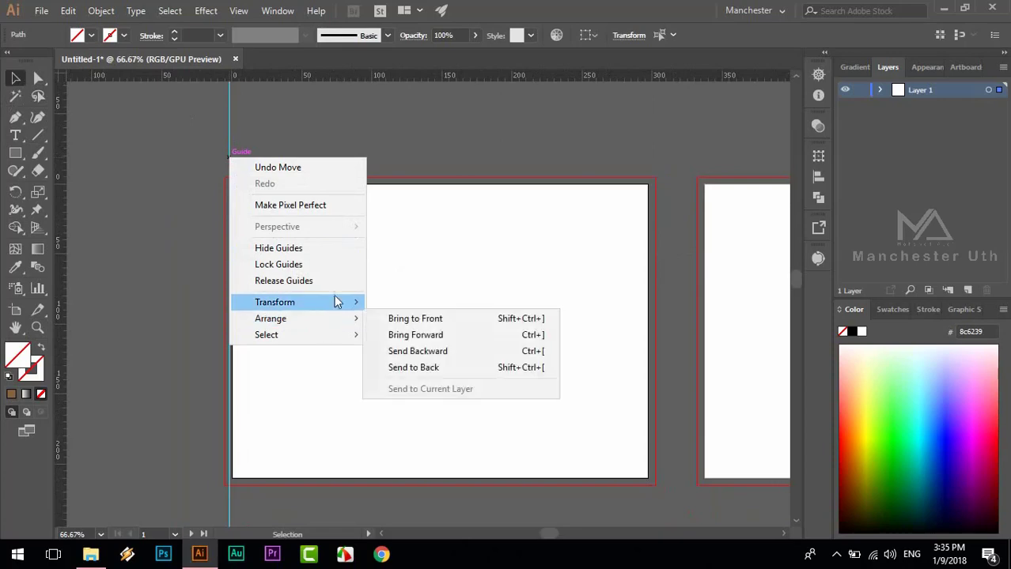
mouse_move(259, 309)
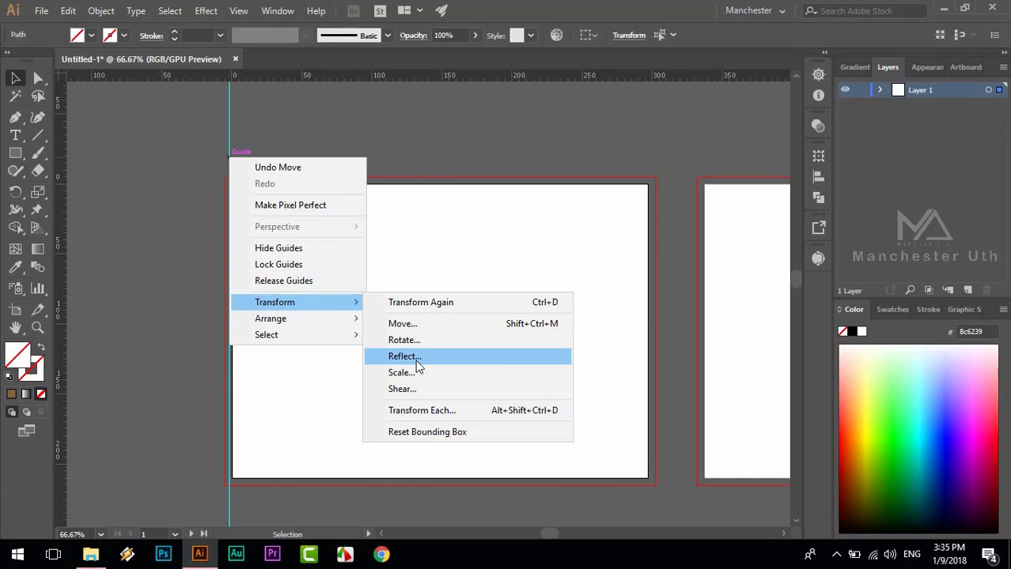
left_click(454, 326)
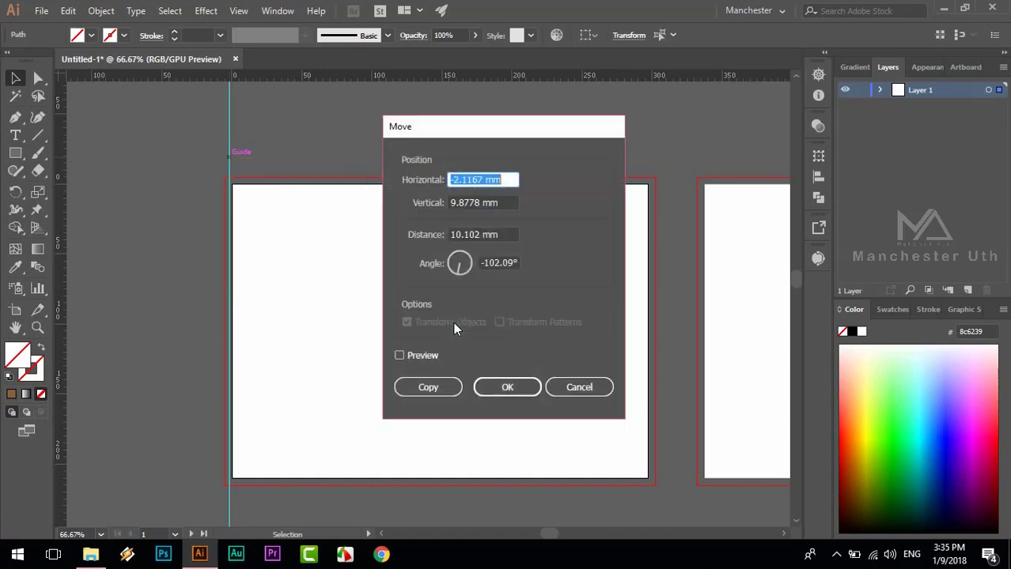
mouse_move(494, 133)
left_mouse_down()
mouse_move(476, 140)
mouse_move(486, 134)
left_mouse_up()
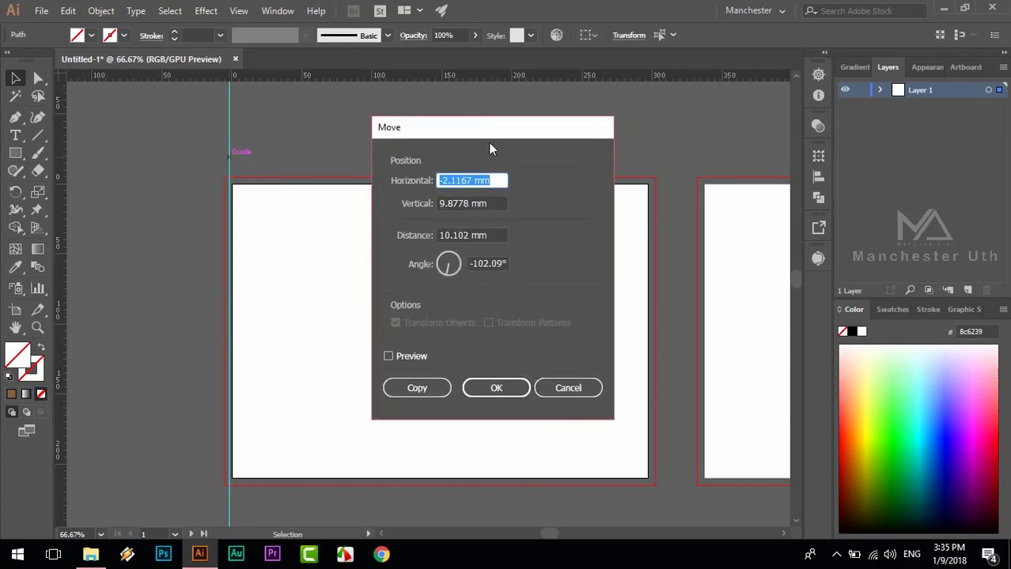
left_click(388, 357)
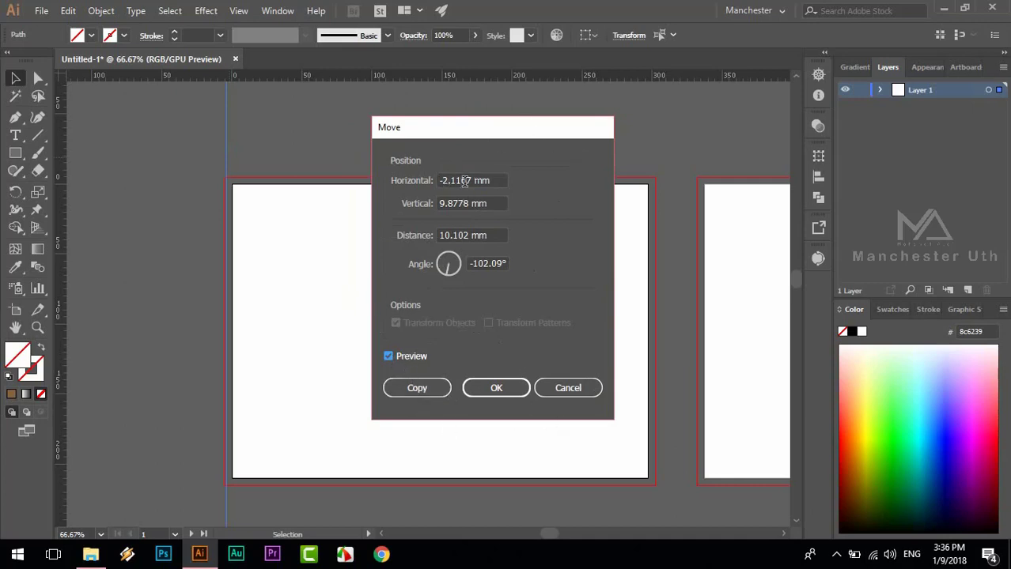
- Create a copy of the guide offset 100 mm horizontally and 0 mm vertically
left_click_drag(473, 181, 402, 195)
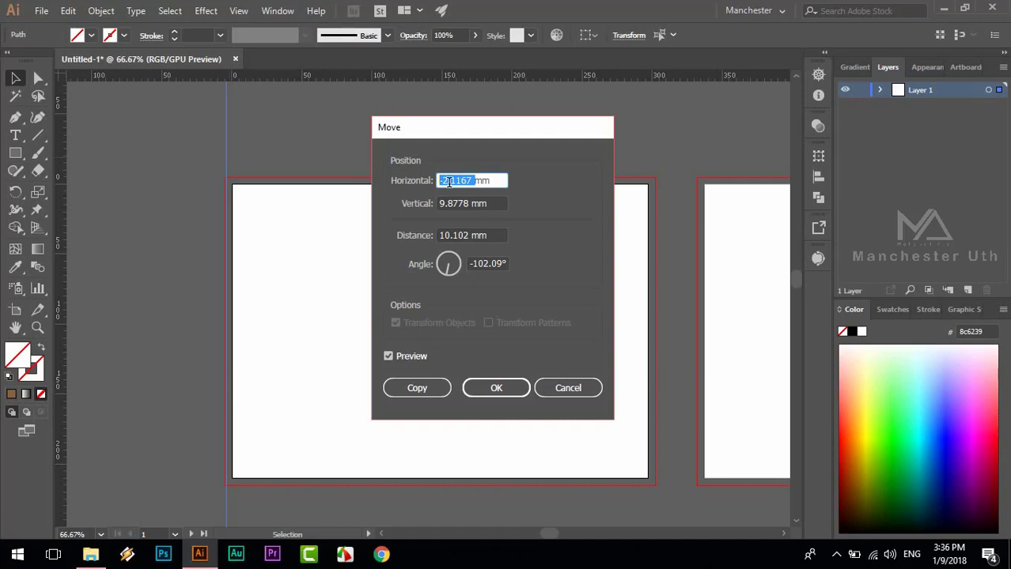
type("100")
left_click(470, 206)
left_click_drag(469, 206, 390, 209)
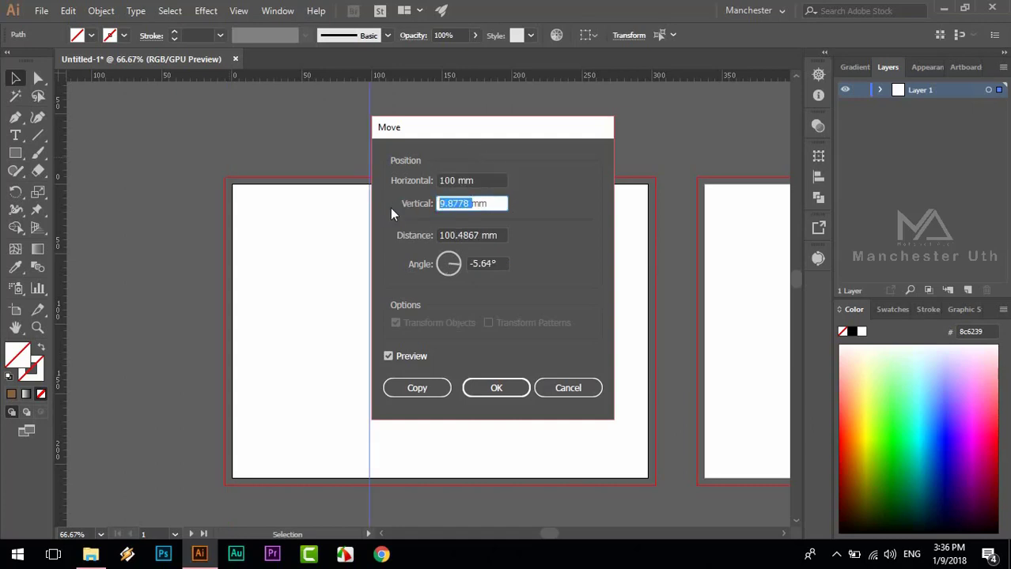
type("0")
left_click(490, 241)
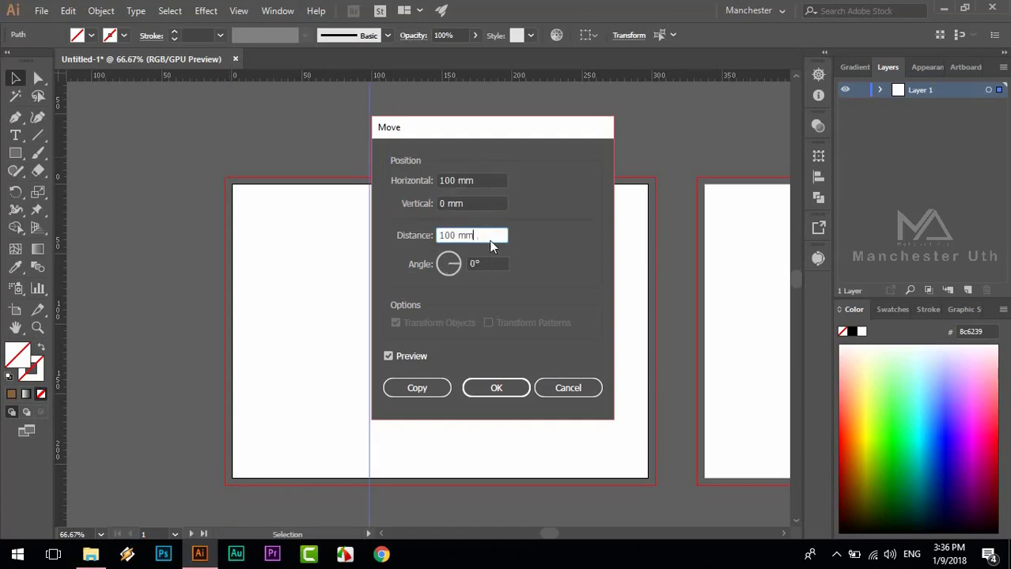
left_click_drag(473, 127, 597, 150)
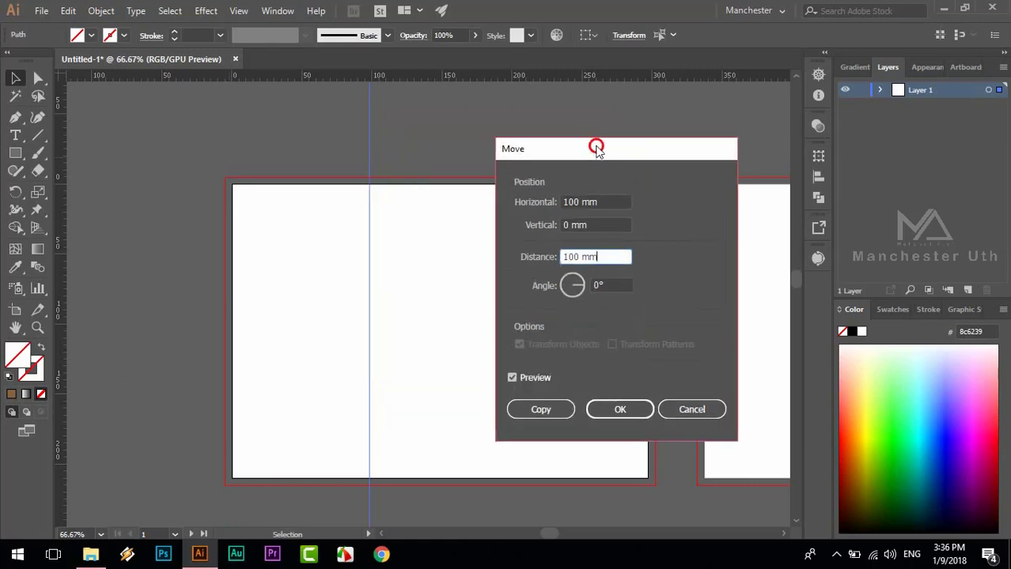
double_click(580, 202)
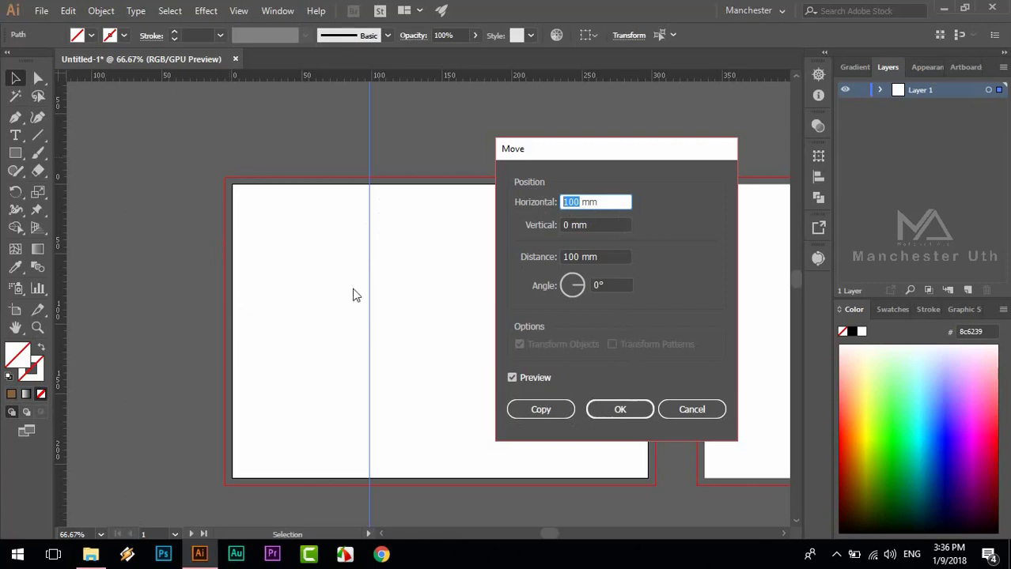
left_click(538, 408)
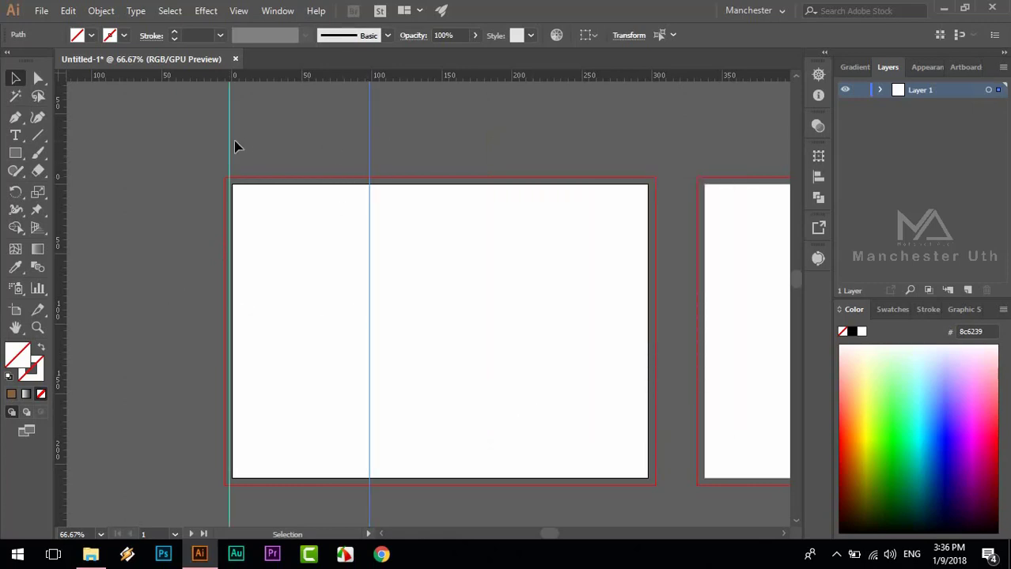
- Repeat the copy transform on the new guide three times to add further vertical guides at 100 mm intervals
left_click(360, 150)
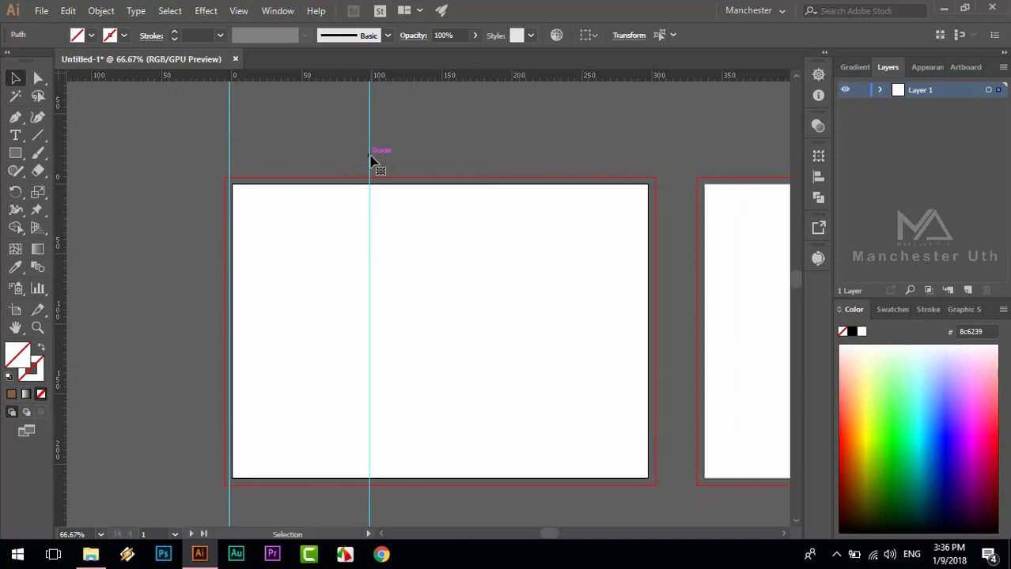
left_click(371, 161)
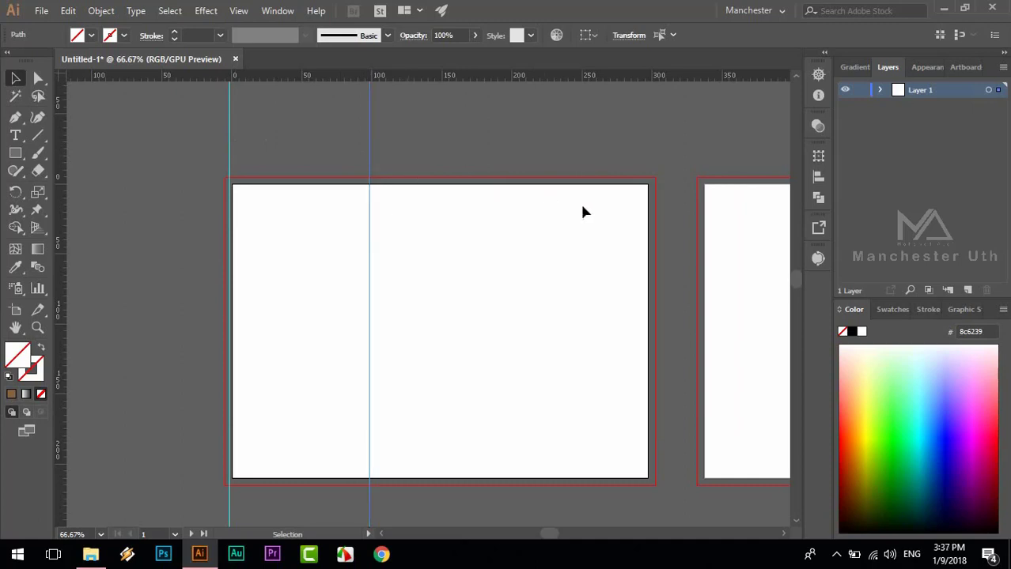
key("a")
key("ctrl+d")
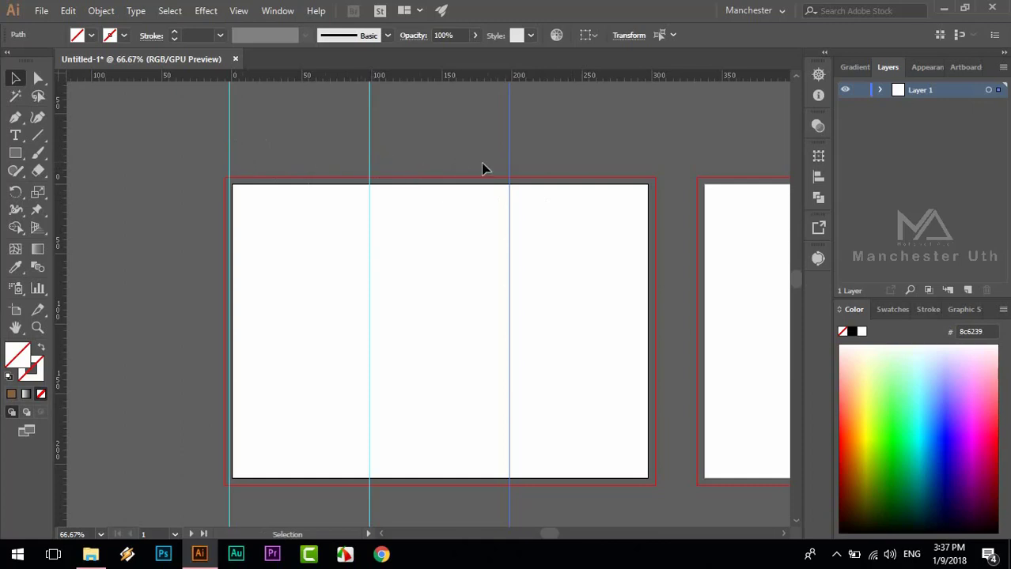
key("a")
key("ctrl+d")
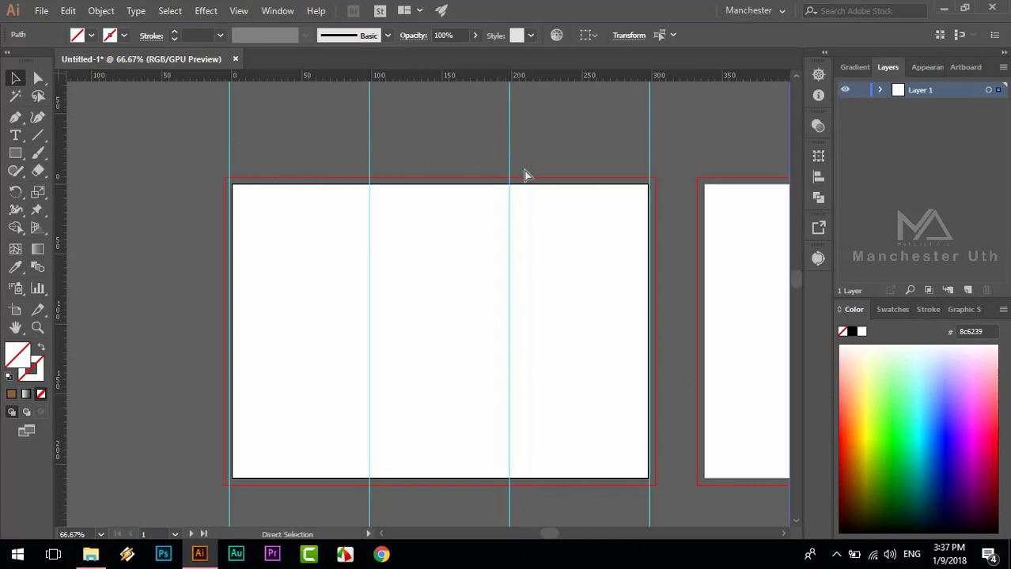
key("v")
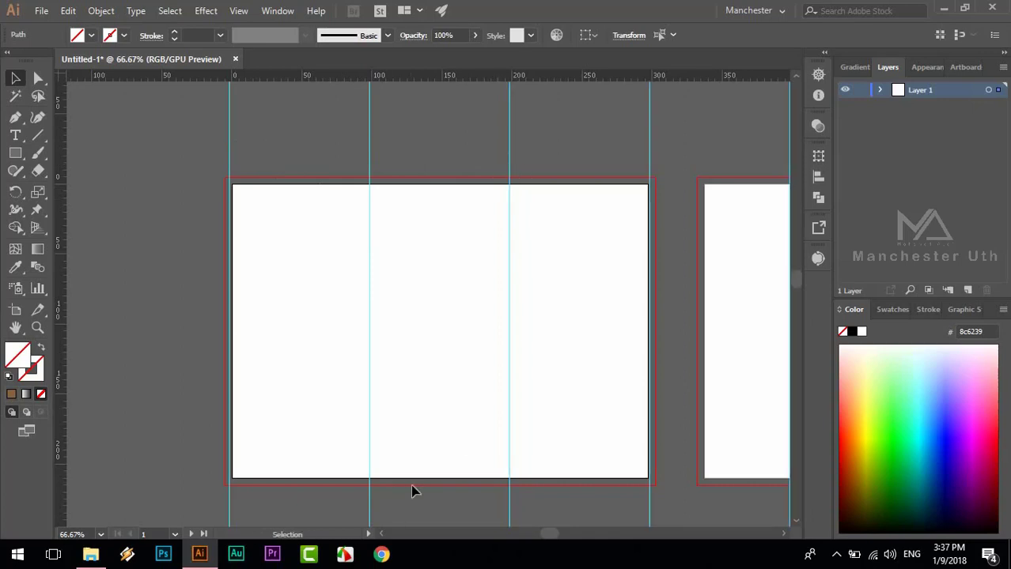
- Repeat the copy transform two more times to extend the 100 mm guide spacing across the third artboard in the row
key("z")
left_click(494, 341, "alt")
left_click(494, 341, "alt")
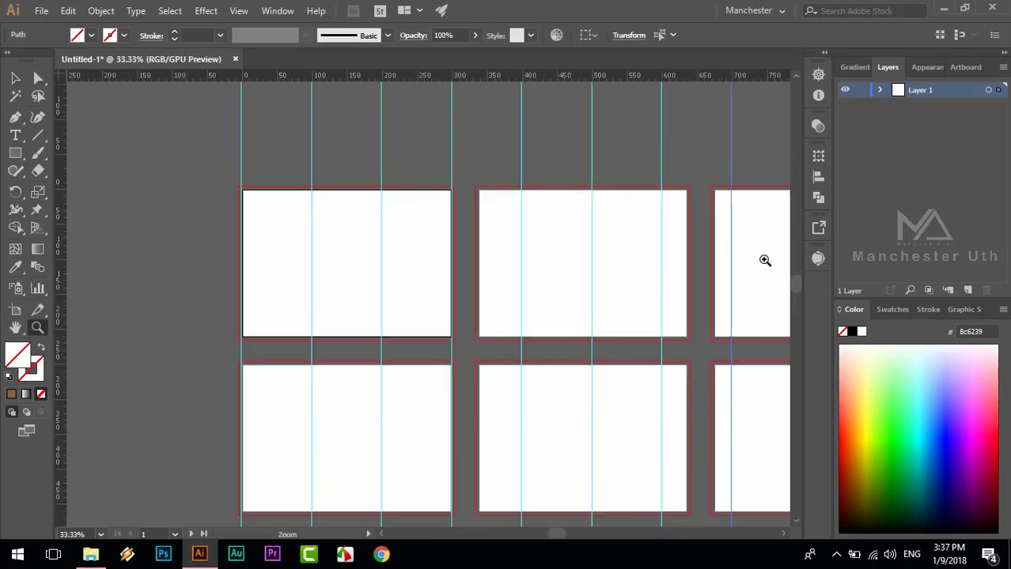
left_click_drag(734, 260, 682, 494)
left_click_drag(639, 372, 590, 412)
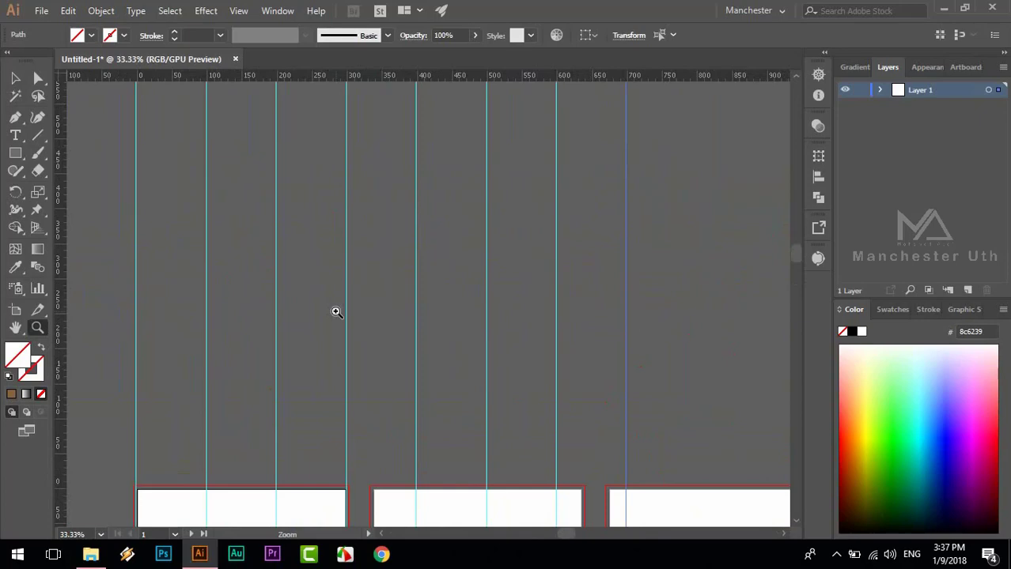
key("v")
key("ctrl+d")
key("ctrl+d")
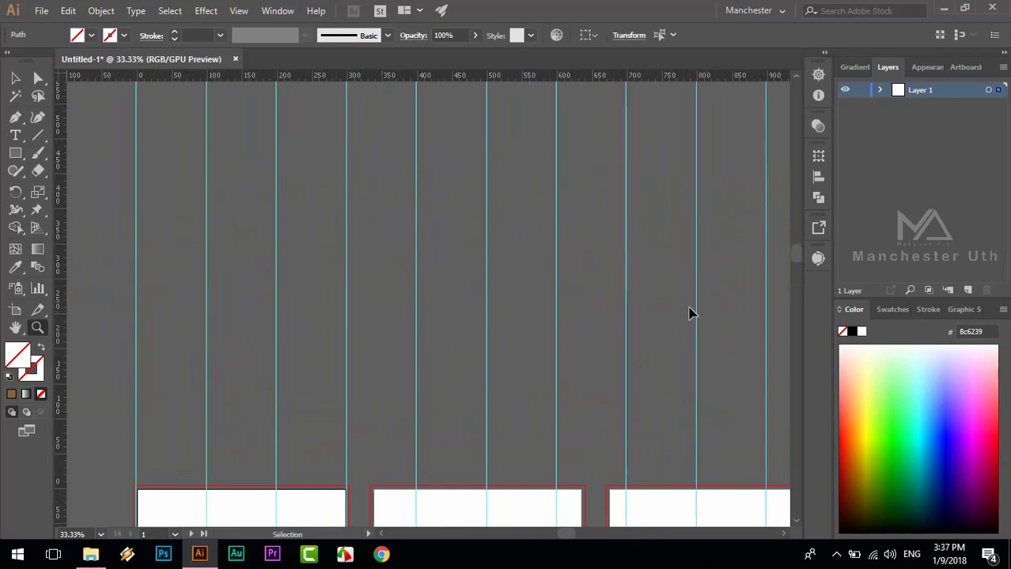
left_click_drag(299, 302, 430, 221)
scroll(361, 248, "down", 3)
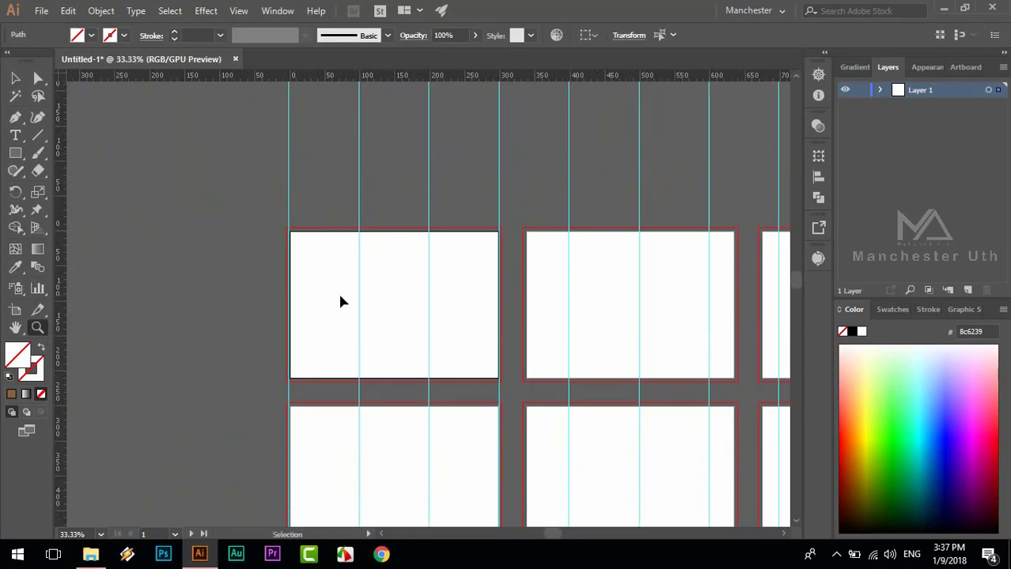
- Undo the repeated guide copies that lie beyond the first artboard
key("ctrl+z")
key("ctrl+z")
key("ctrl+z")
key("ctrl+z")
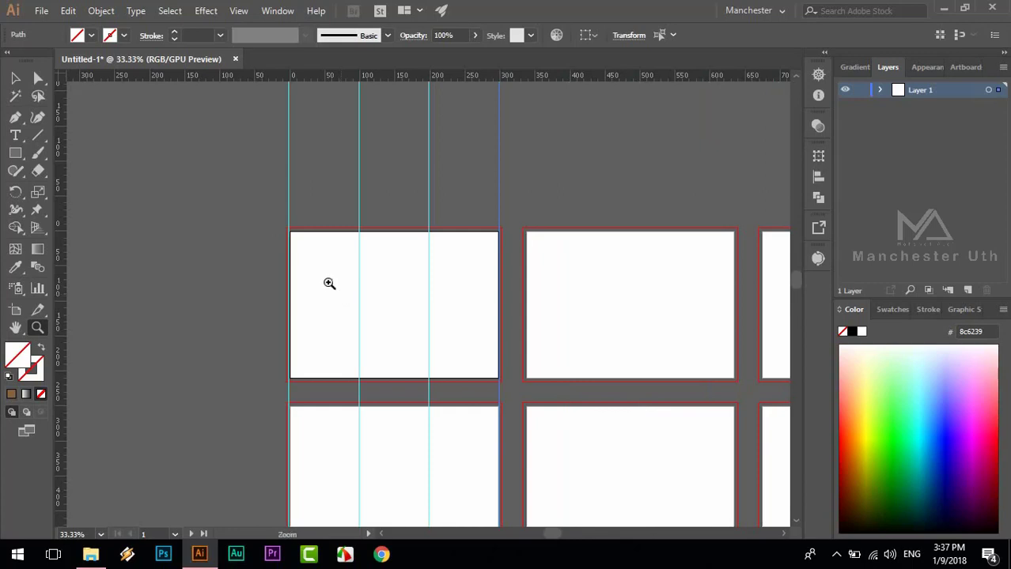
left_click(394, 248)
key("space")
left_click_drag(440, 296, 464, 242)
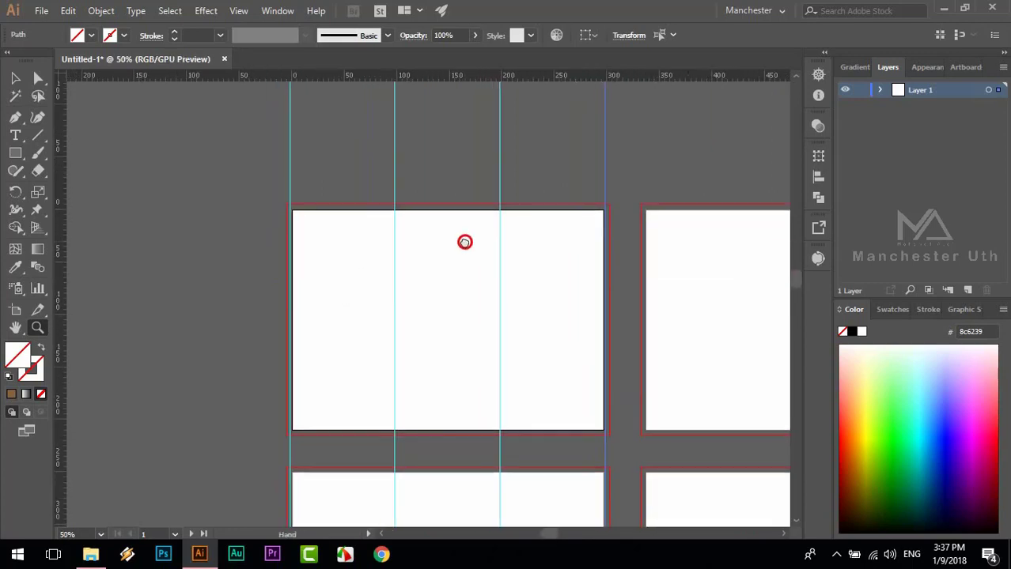
left_click(467, 300)
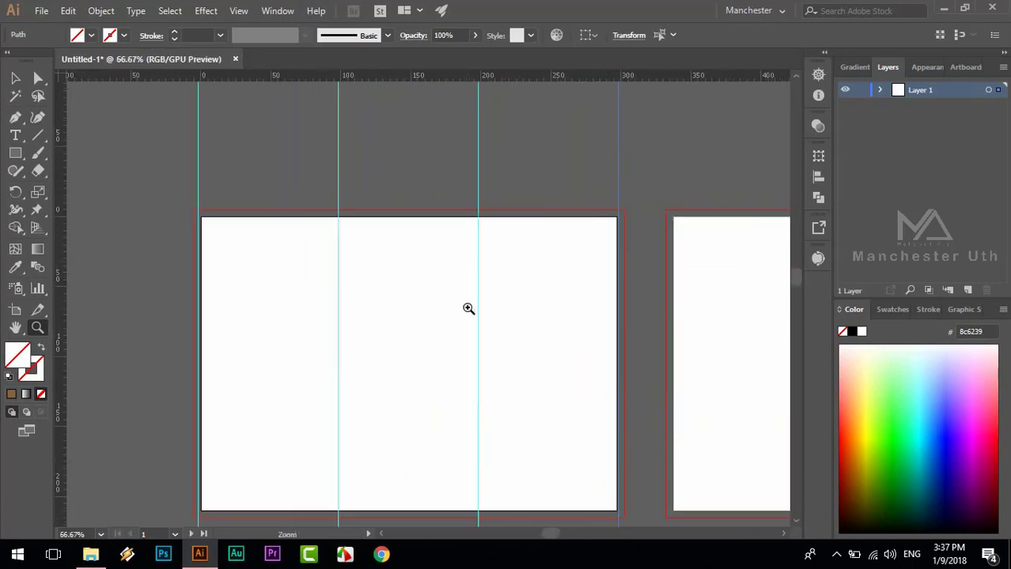
key("space")
left_click_drag(468, 309, 506, 269)
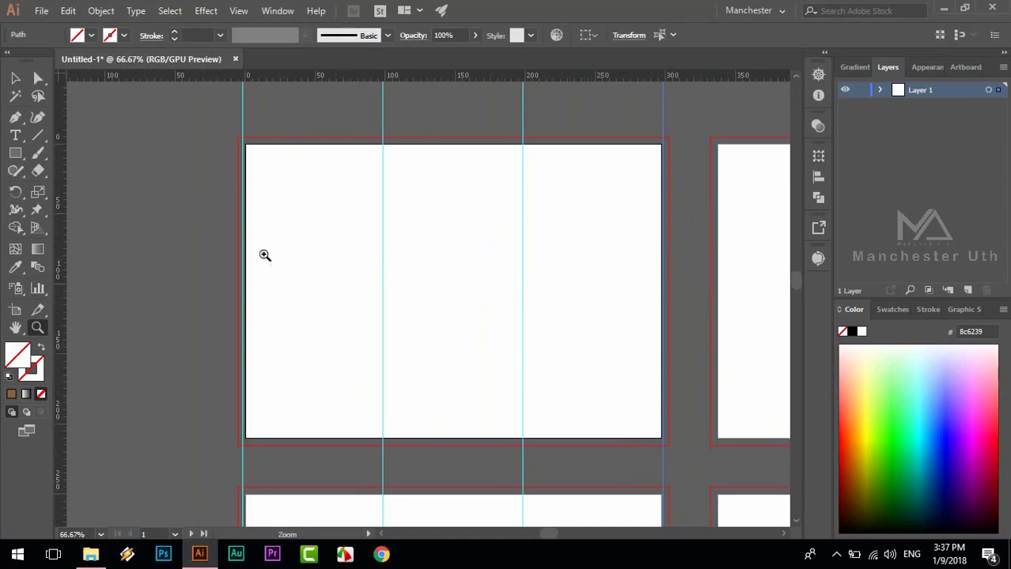
- Try shifting the second vertical guide about 13 mm toward the artboard's left edge, and undo the move
key("v")
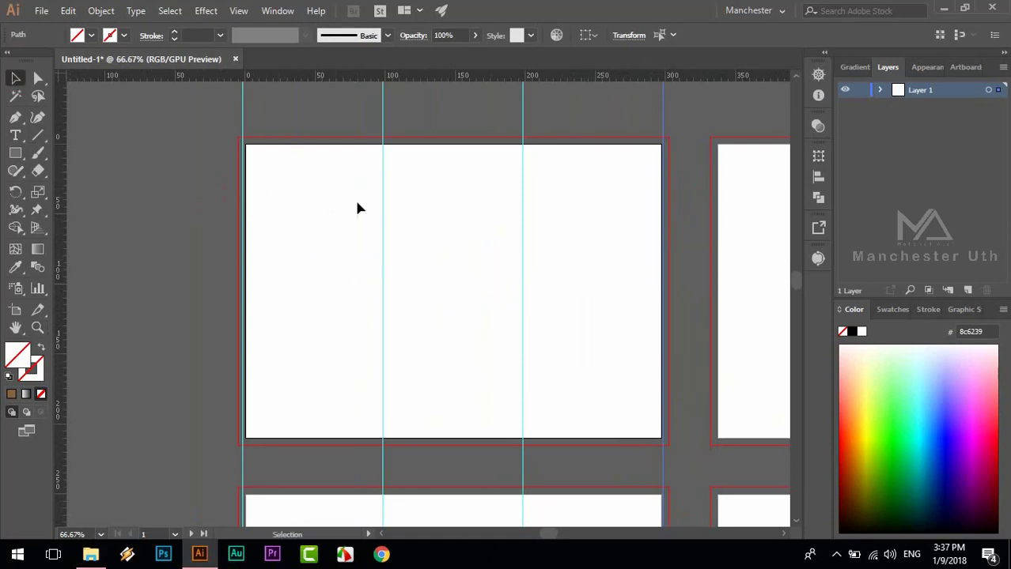
left_click(383, 220)
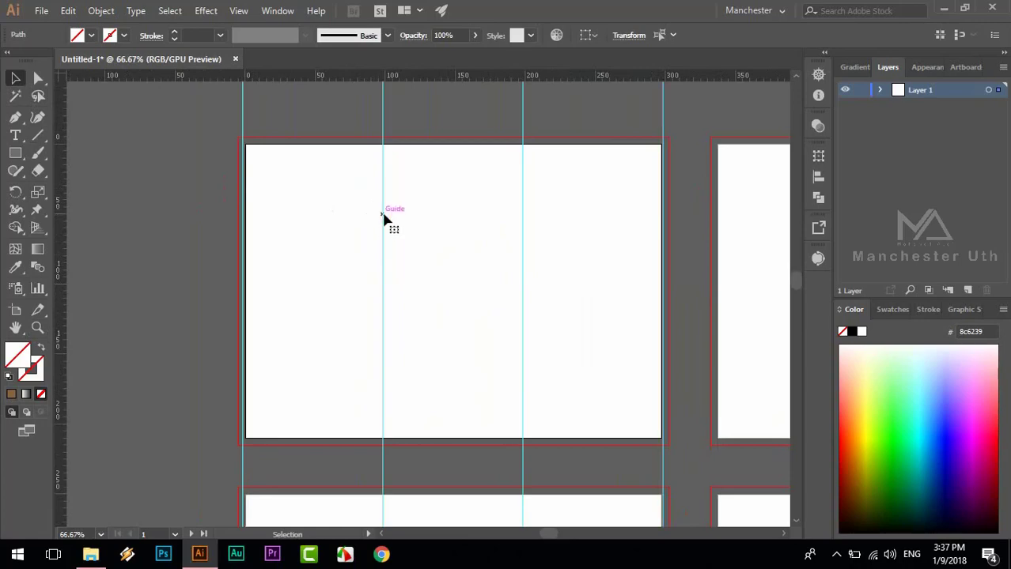
left_click_drag(383, 220, 363, 228)
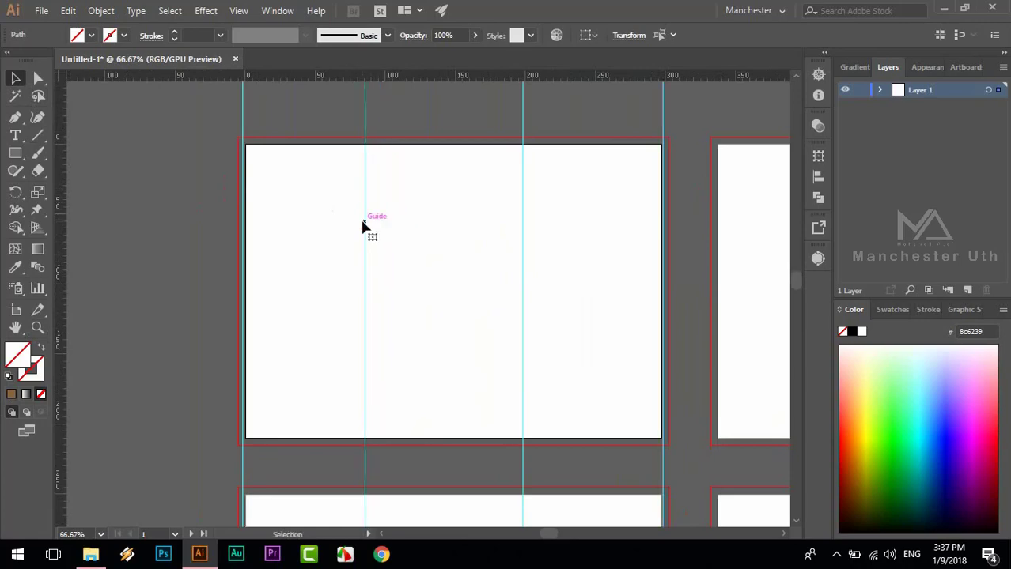
key("ctrl+z")
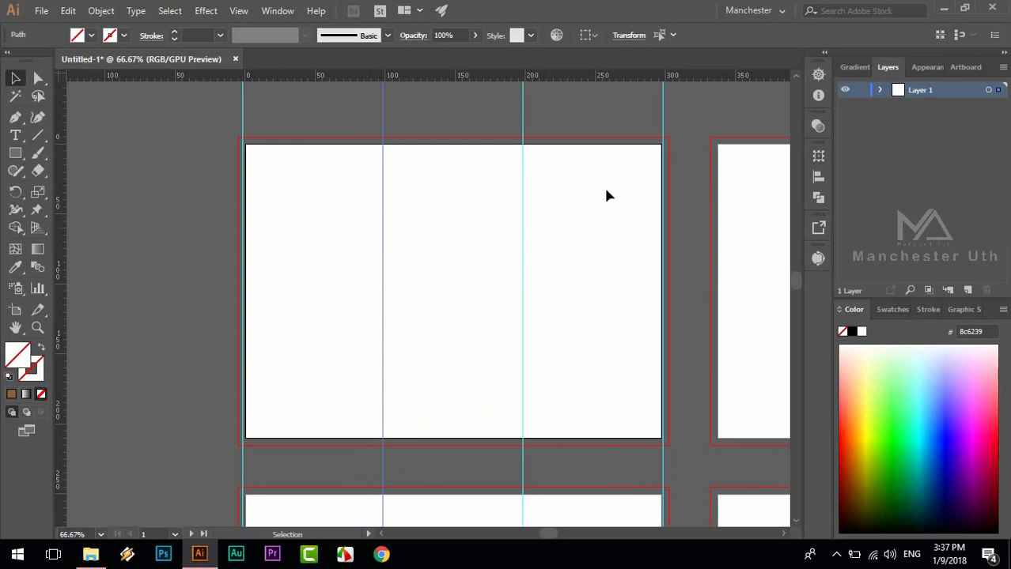
- Select the vertical guides above the first artboard and lock all guides
scroll(606, 196, "up", 2)
scroll(352, 358, "down", 1)
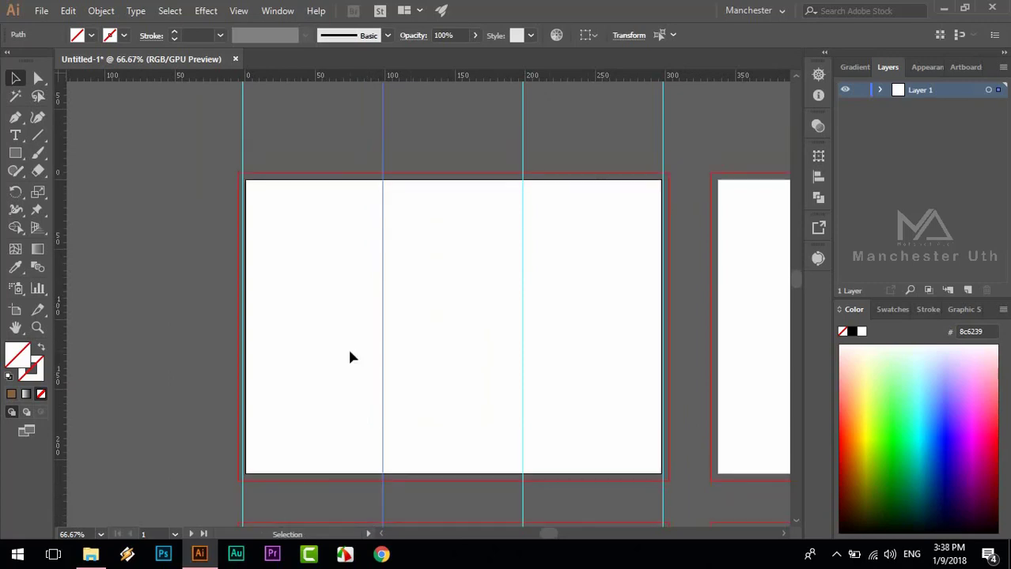
scroll(349, 352, "up", 6)
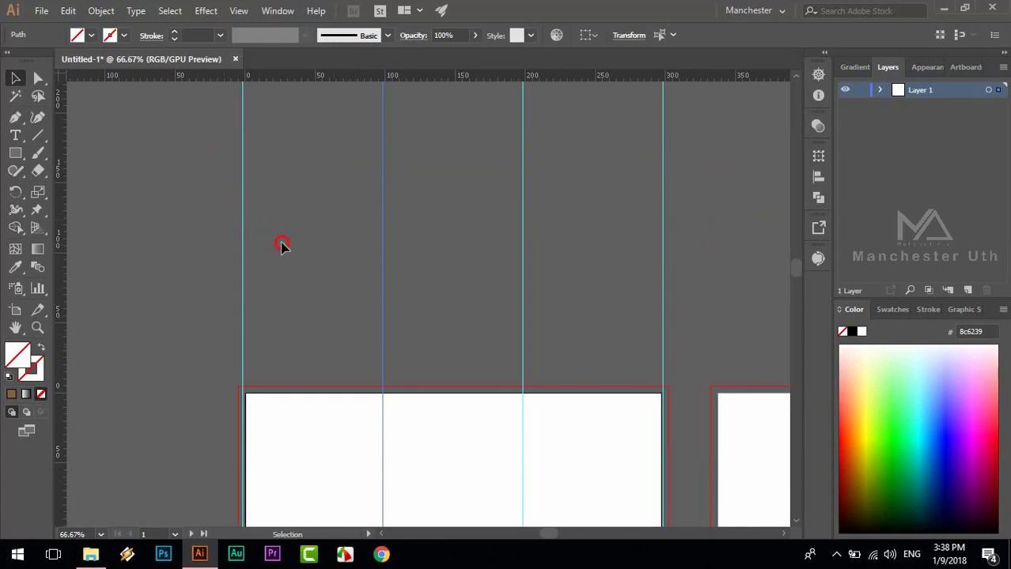
right_click(524, 295)
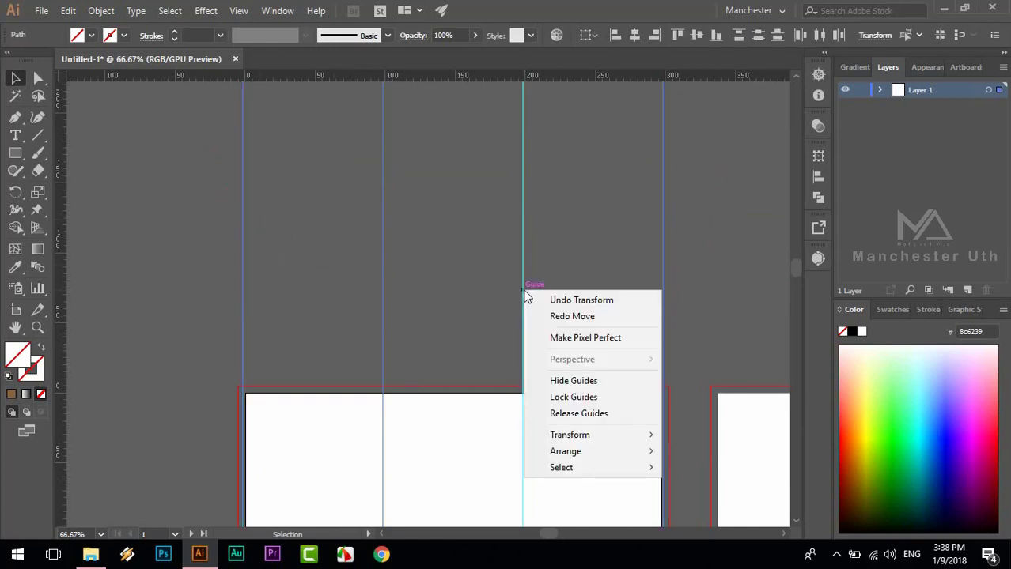
left_click(596, 402)
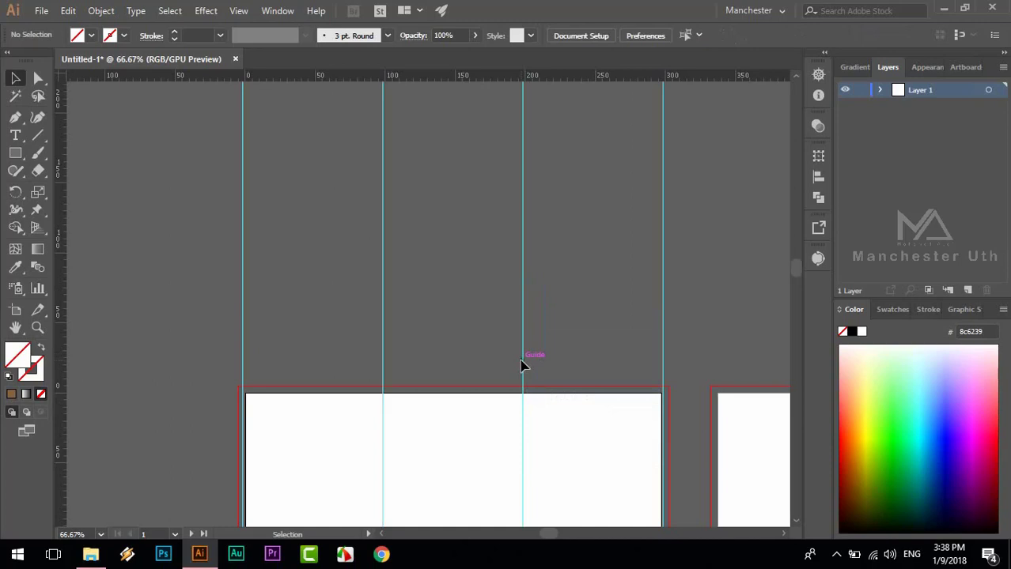
scroll(472, 377, "down", 5)
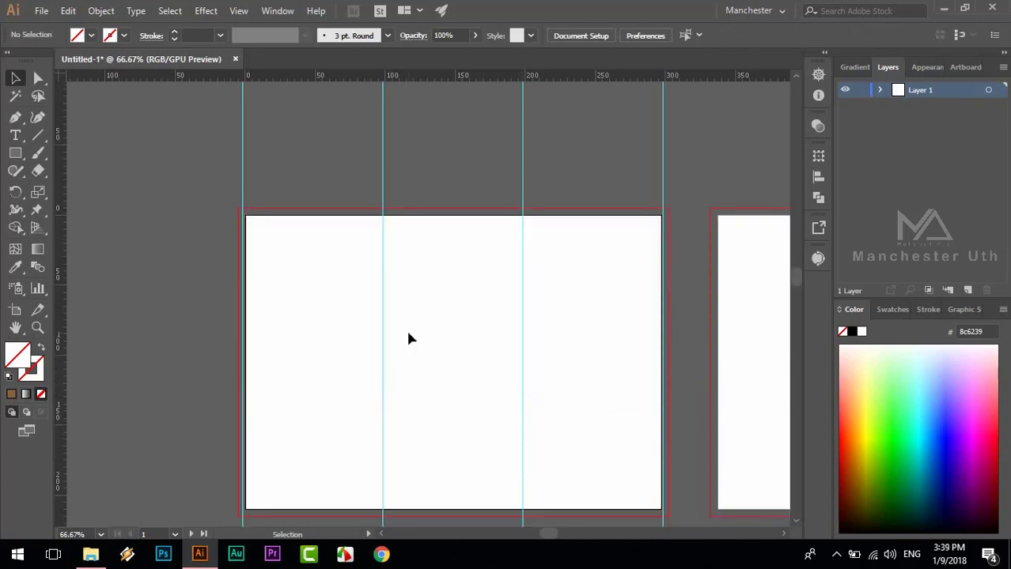
- Unlock the guides, select the second vertical guide to test it, and clear the selection
right_click(383, 333)
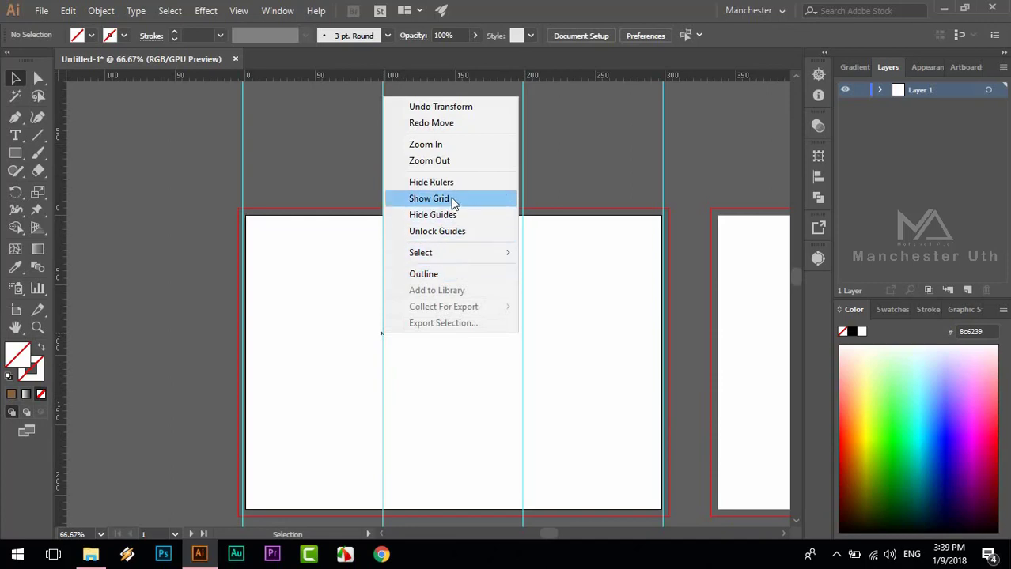
left_click(437, 231)
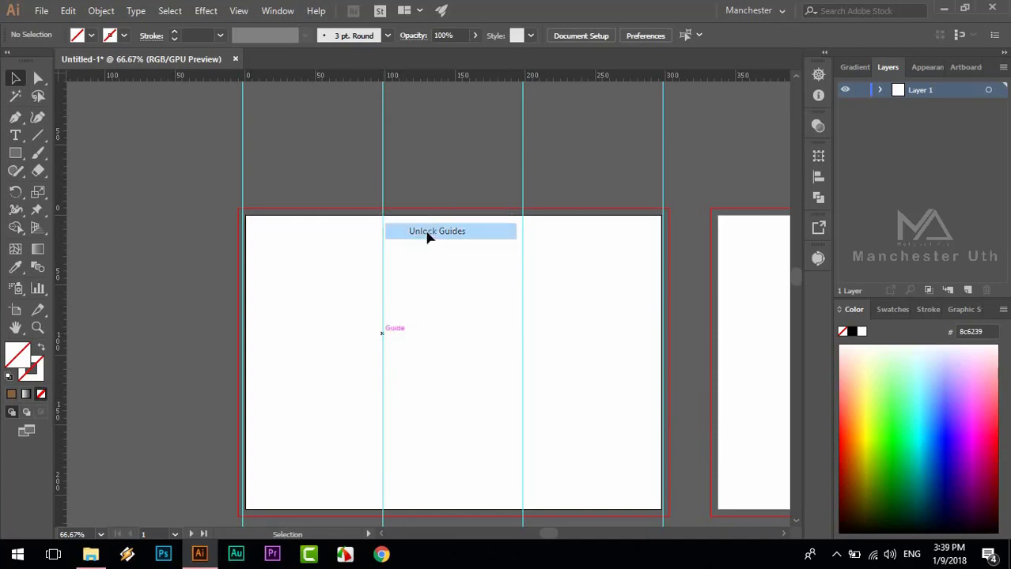
left_click(465, 158)
left_click(383, 235)
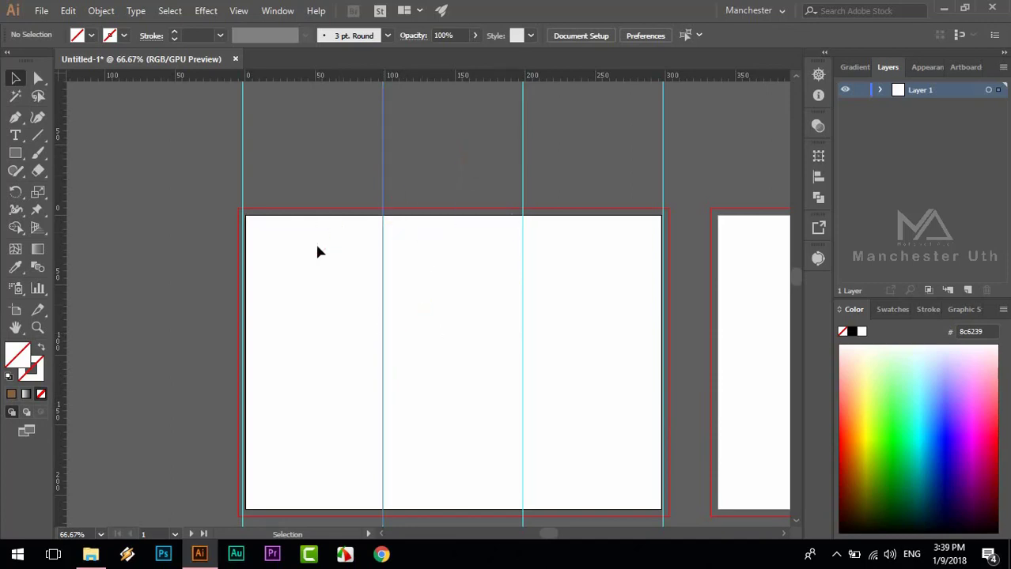
left_click(456, 231)
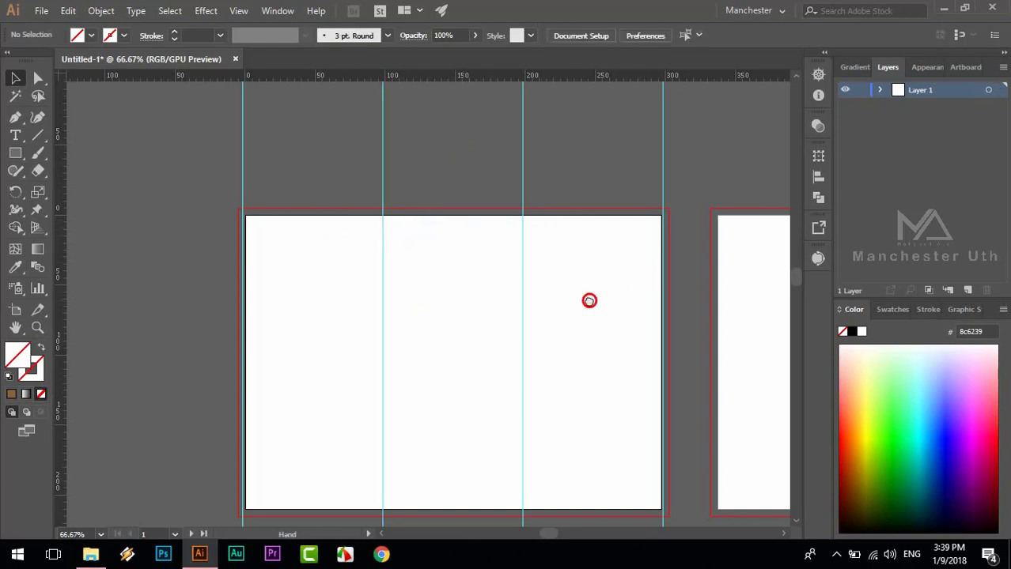
- Show the document grid over the artboards
left_click_drag(590, 300, 566, 291)
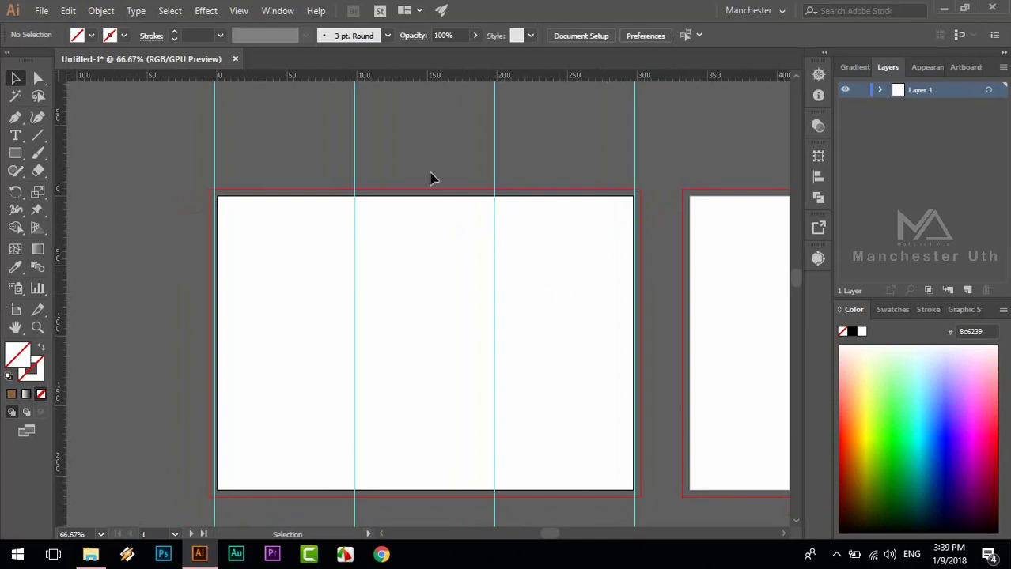
left_click(239, 11)
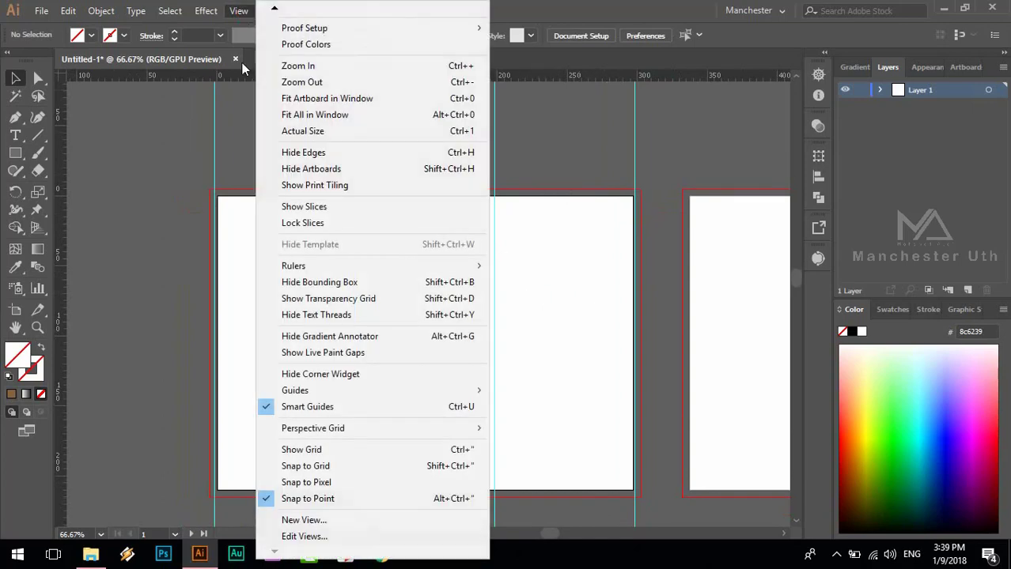
left_click(376, 456)
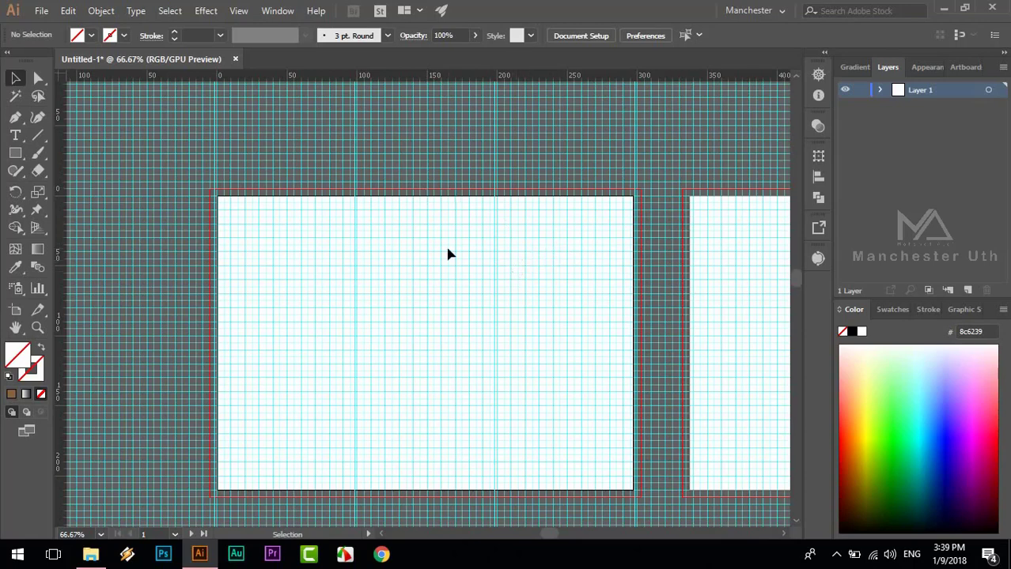
- Examine the grid lines and their subdivisions on the first artboard at several magnifications
key("z")
left_click(397, 273)
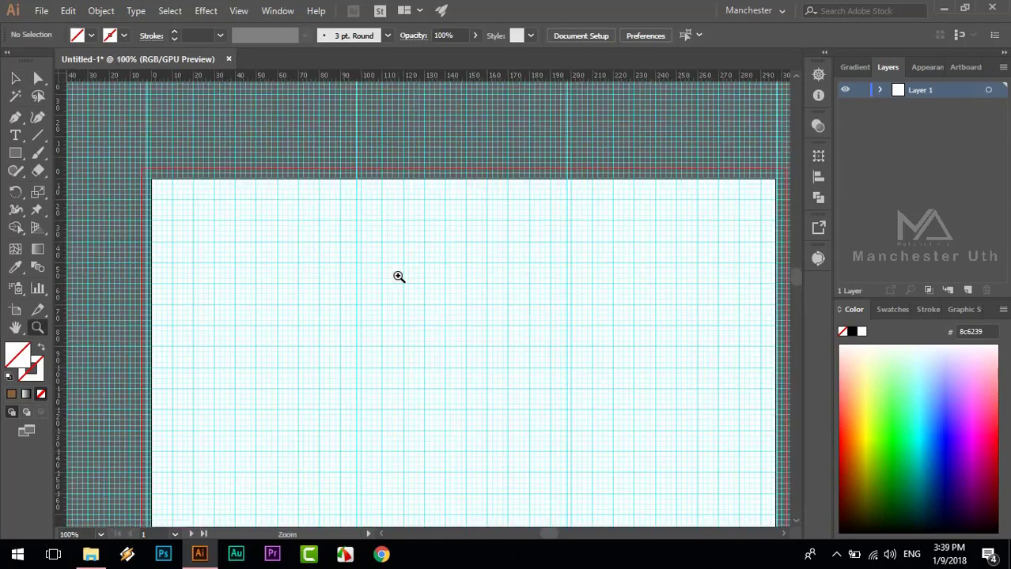
left_click(407, 278)
left_click(407, 278)
left_click(407, 278)
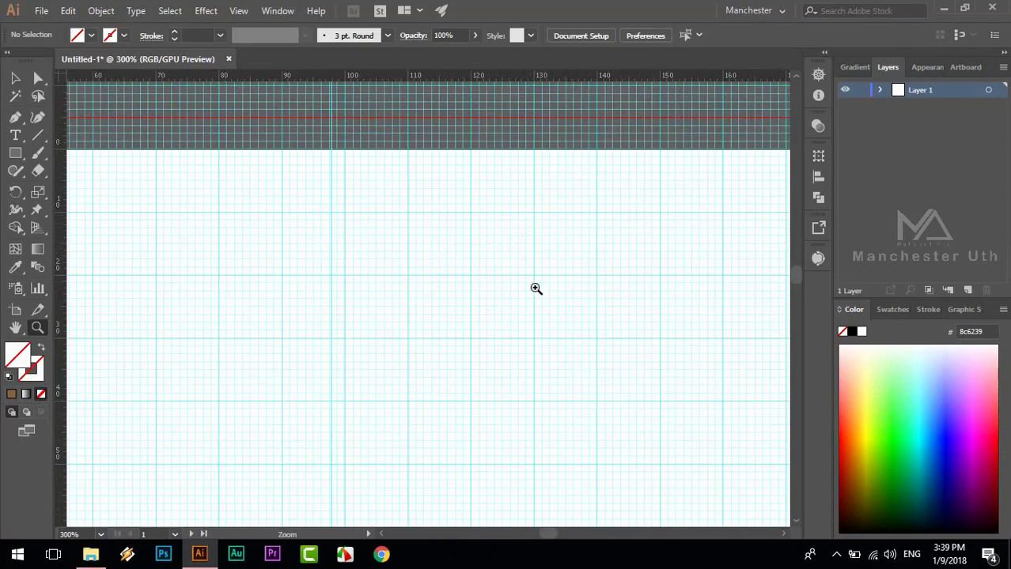
left_click(485, 282, "alt")
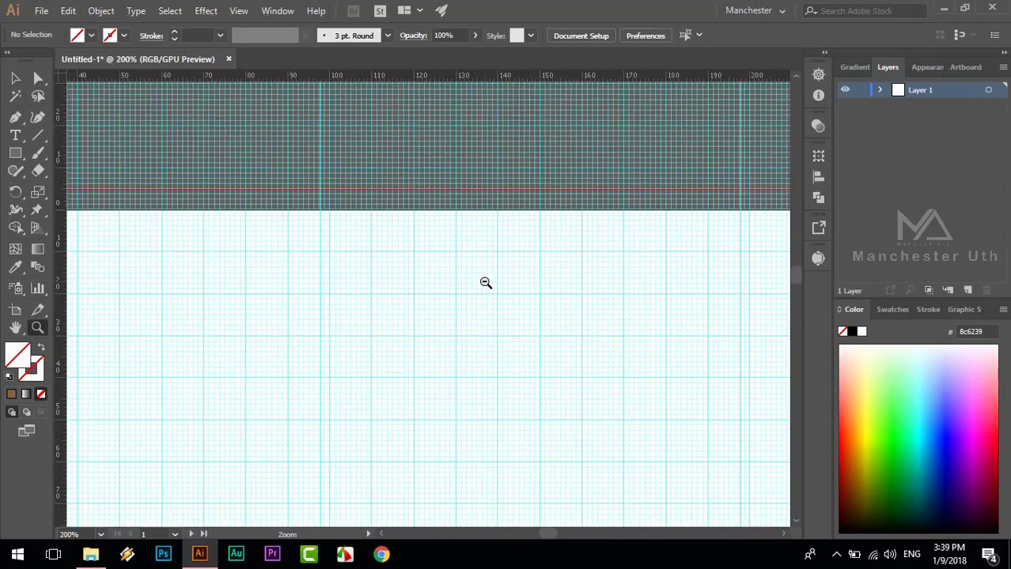
left_click_drag(354, 304, 355, 305)
left_click(452, 282, "alt")
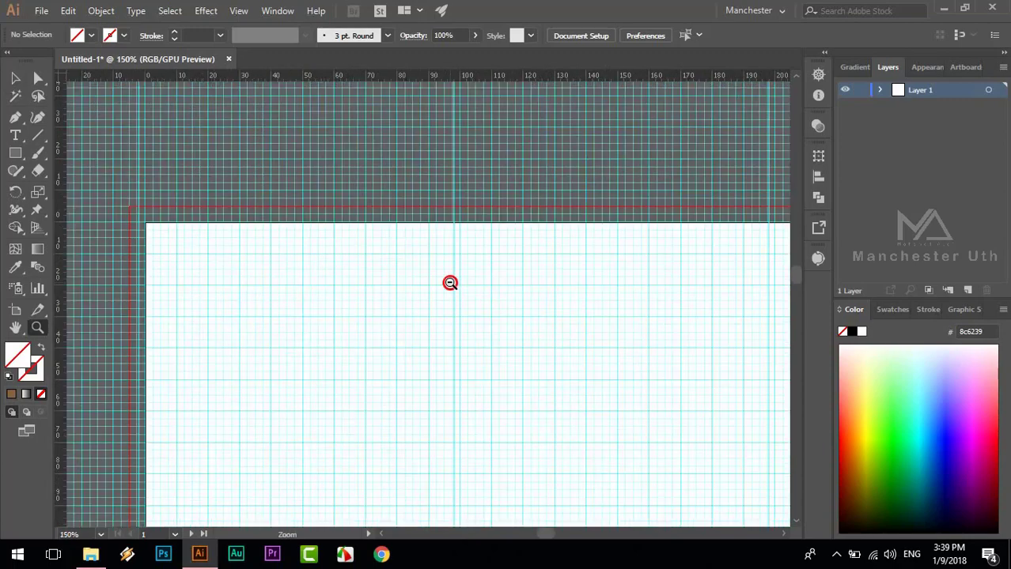
left_click(449, 281, "alt")
left_click_drag(420, 346, 426, 256)
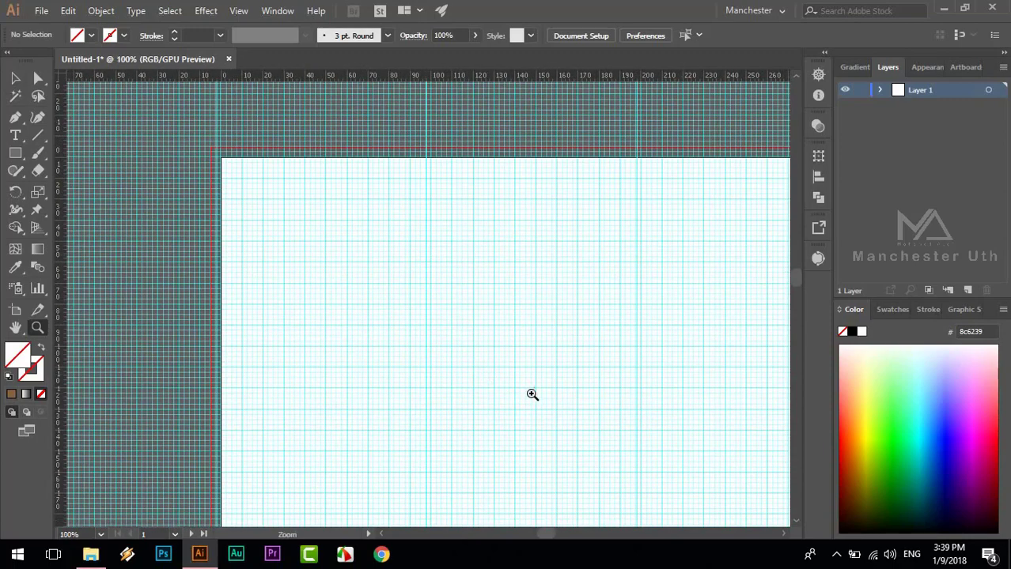
left_click(524, 232)
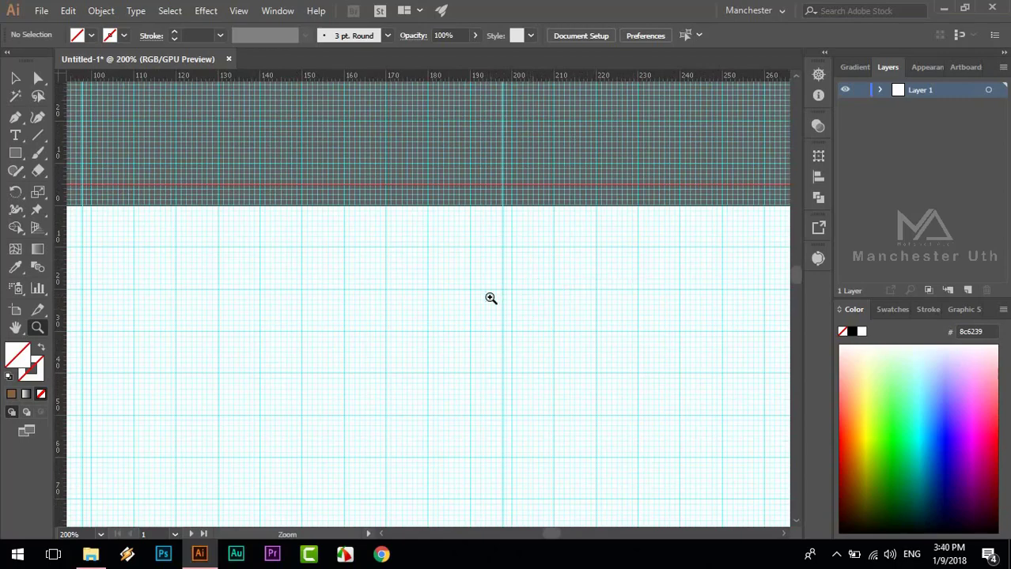
left_click_drag(486, 298, 423, 296)
key("space")
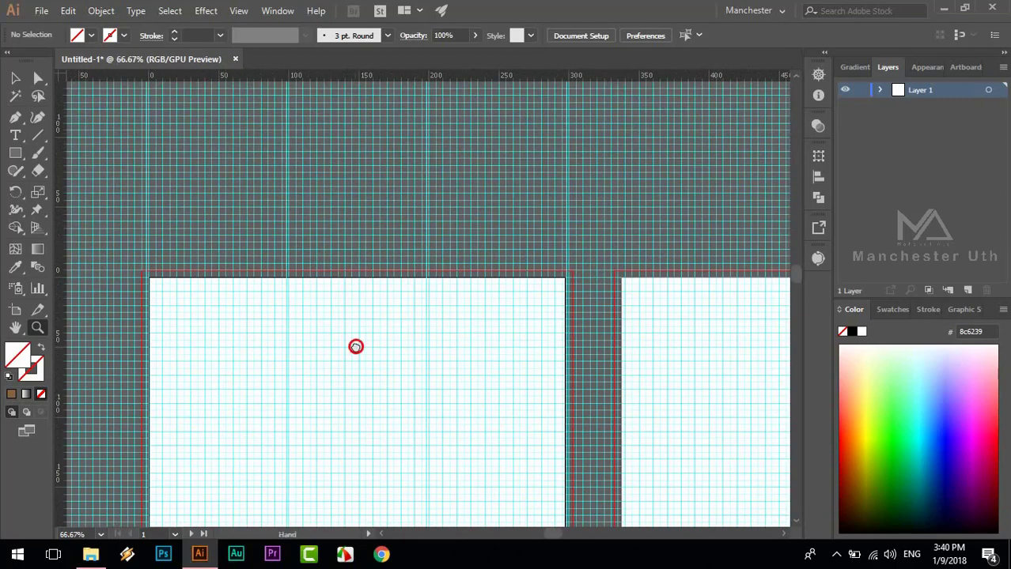
left_click_drag(354, 345, 442, 214)
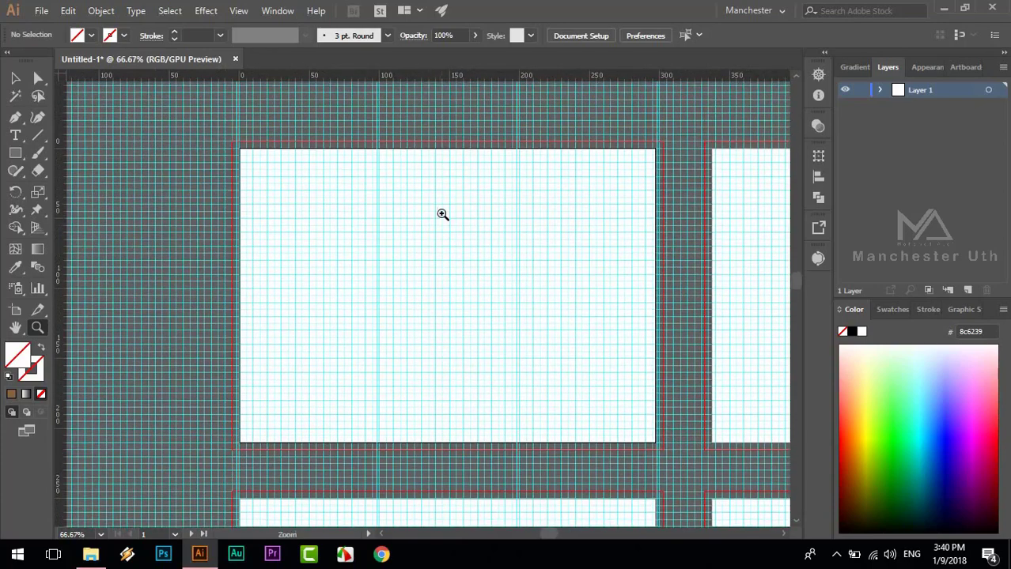
- Open the Guides & Grid preferences and examine the gridline spacing setting
left_click(63, 15)
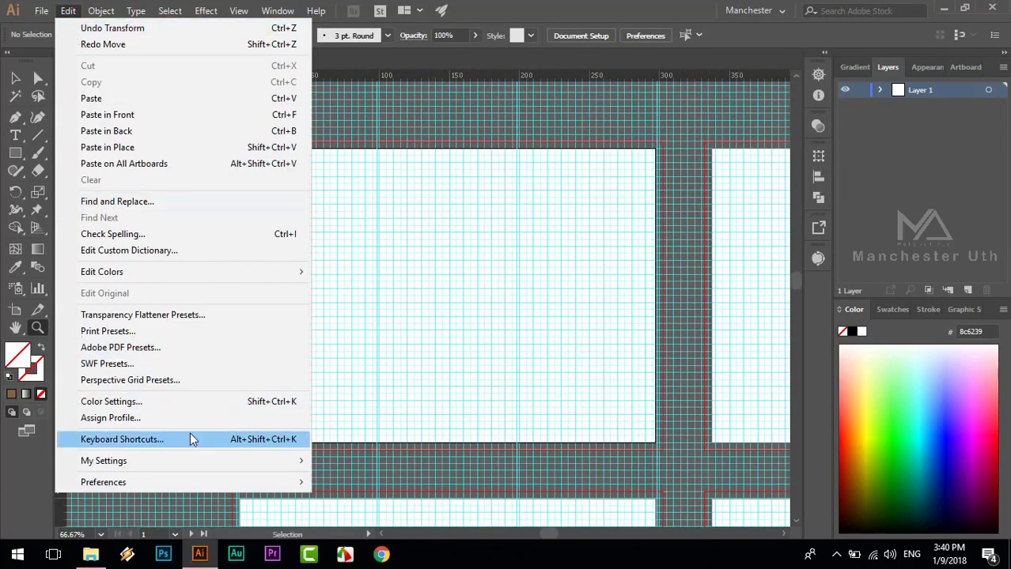
mouse_move(109, 484)
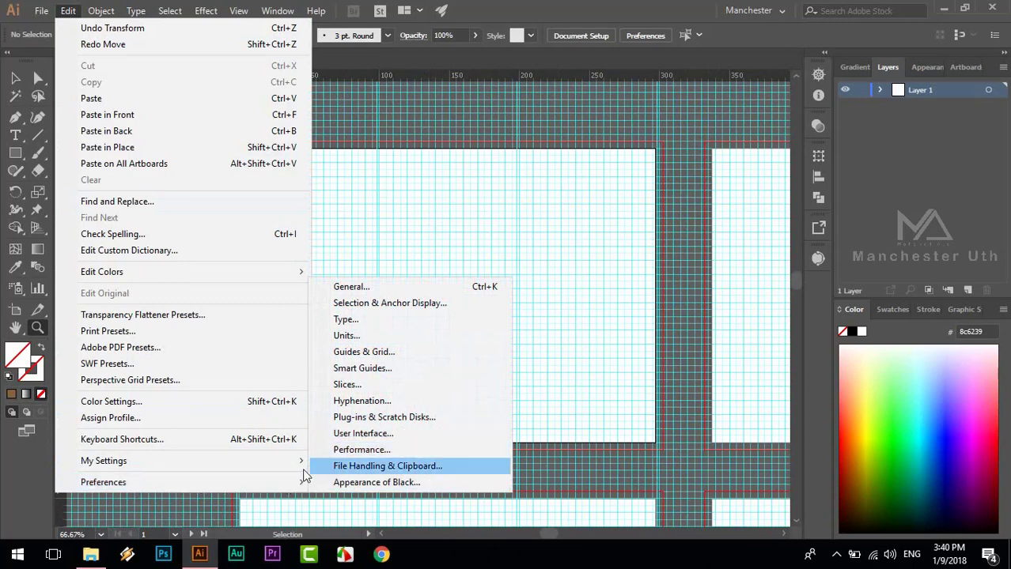
mouse_move(247, 486)
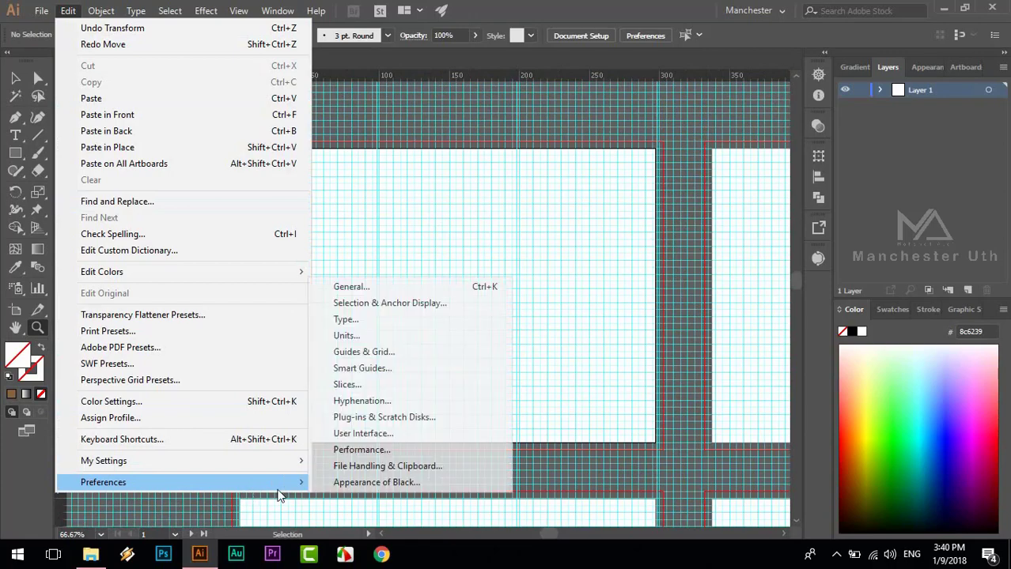
left_click(388, 359)
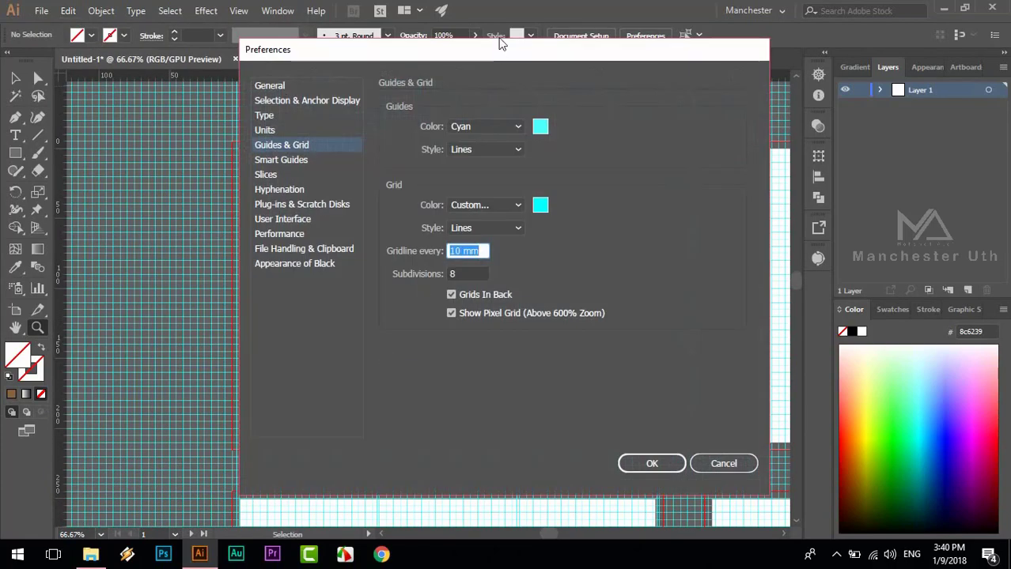
left_click_drag(501, 45, 489, 86)
left_click(471, 282)
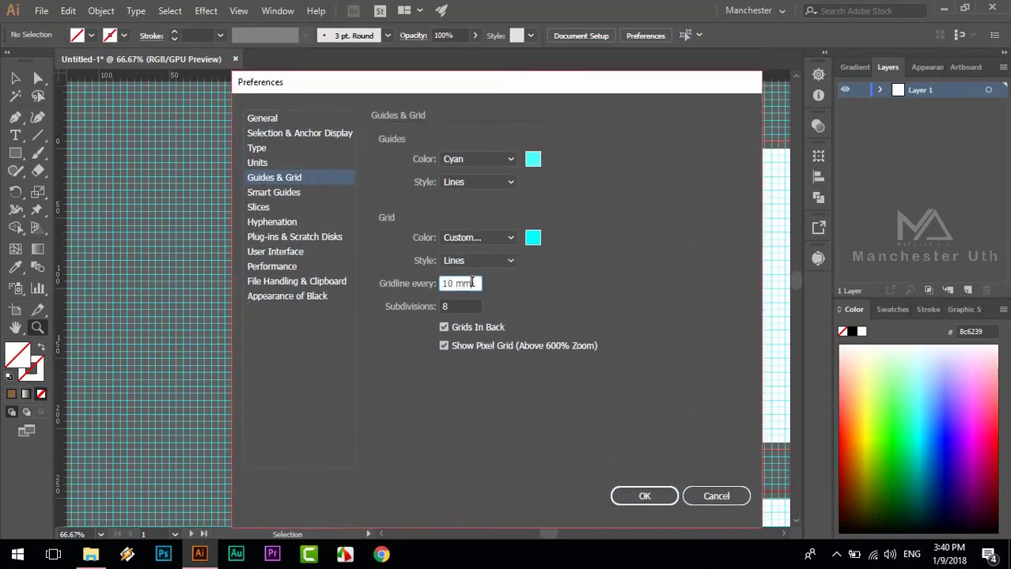
left_click_drag(471, 283, 431, 287)
left_click(456, 280)
left_click_drag(453, 277, 440, 285)
- Change the grid color to medium gray (RGB 128, 128, 128) and apply the preferences
left_click(534, 239)
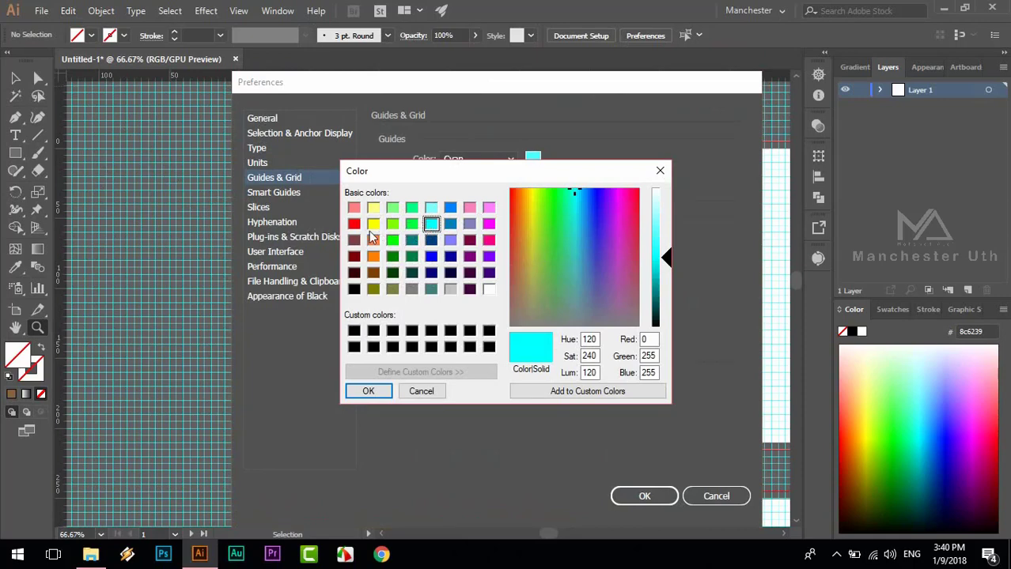
left_click(374, 225)
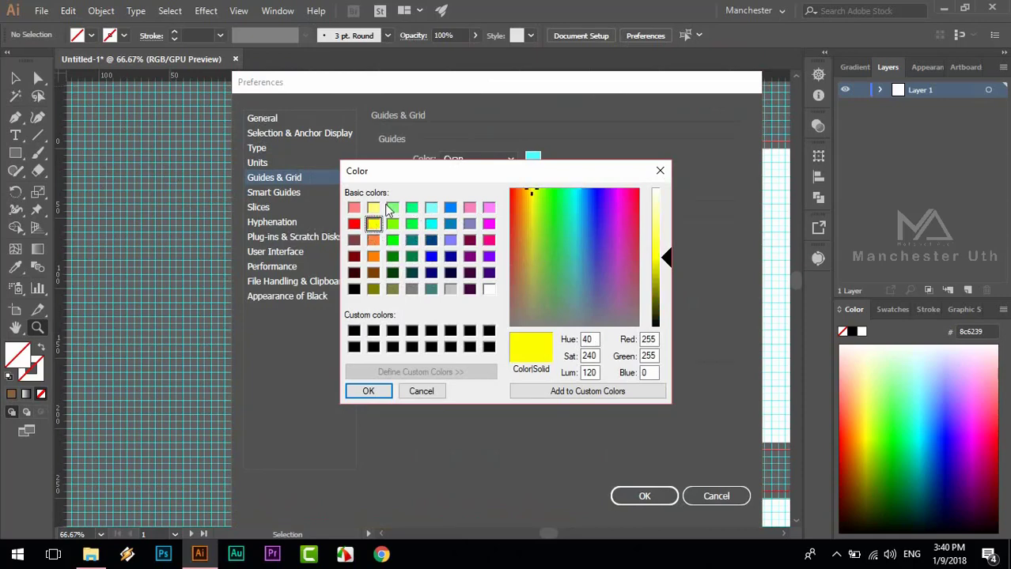
left_click(411, 290)
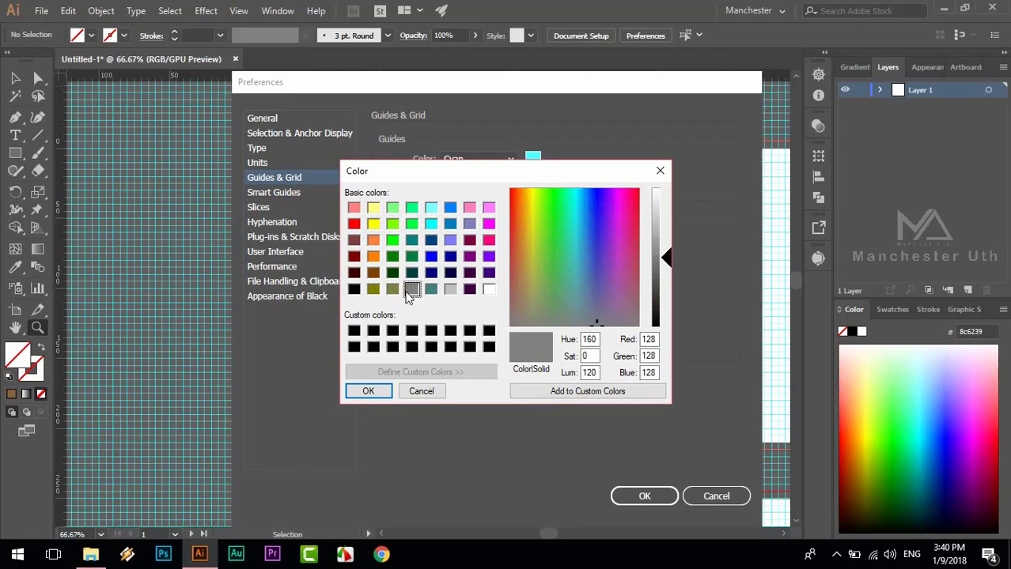
left_click(383, 390)
left_click(645, 496)
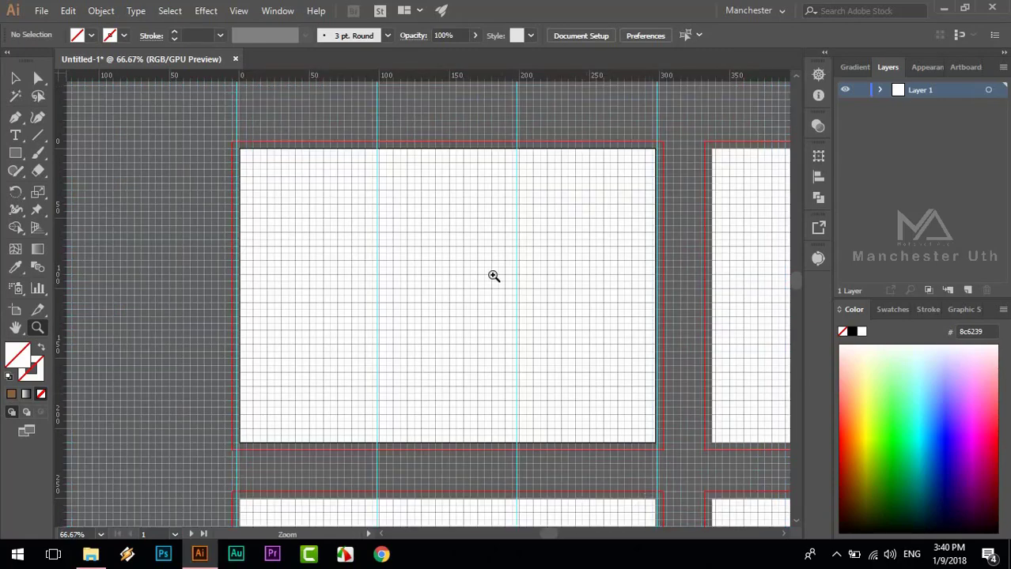
- Examine the recolored gridlines and subdivisions around the first artboard at several magnifications
left_click(290, 126)
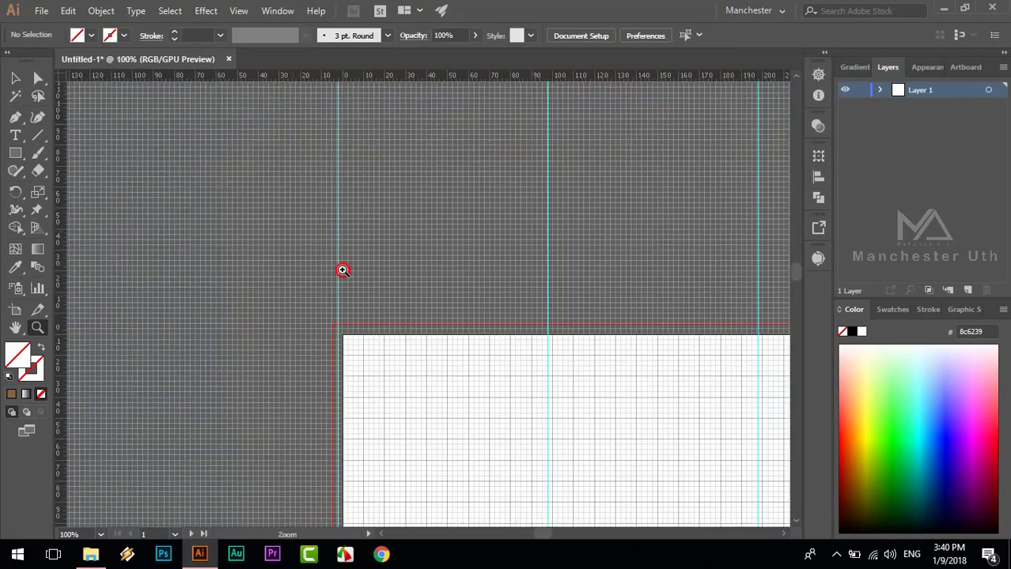
left_click_drag(343, 271, 207, 323)
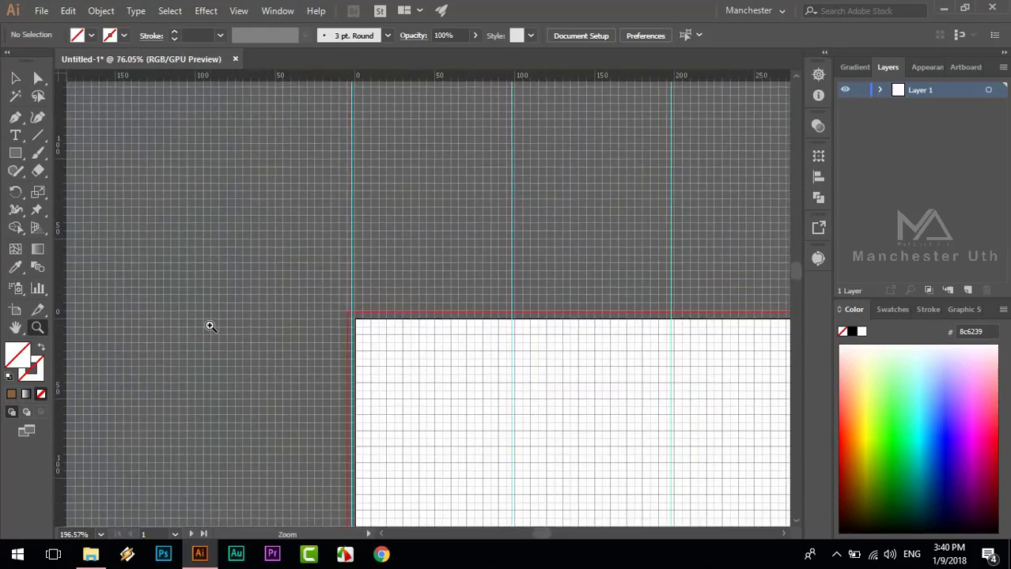
left_click(490, 358, "alt")
left_click(466, 359, "alt")
left_click(695, 402)
left_click(602, 363)
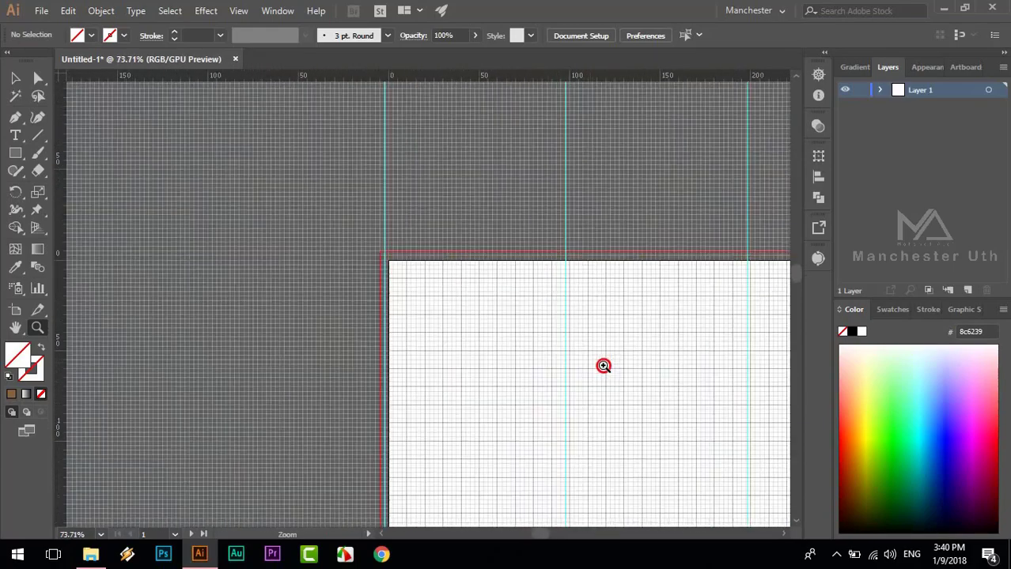
left_click(495, 343)
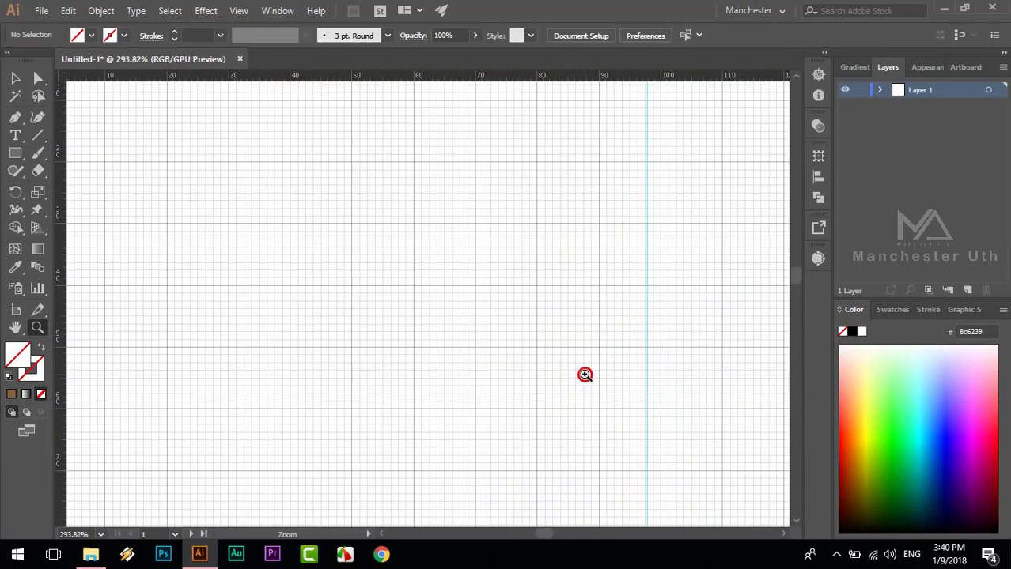
- Draw a dark brown (#754c24) square about 20 mm wide on the first artboard with the Rectangle tool
left_click(19, 153)
left_click_drag(22, 155, 63, 154)
left_click(17, 158)
left_click(91, 35)
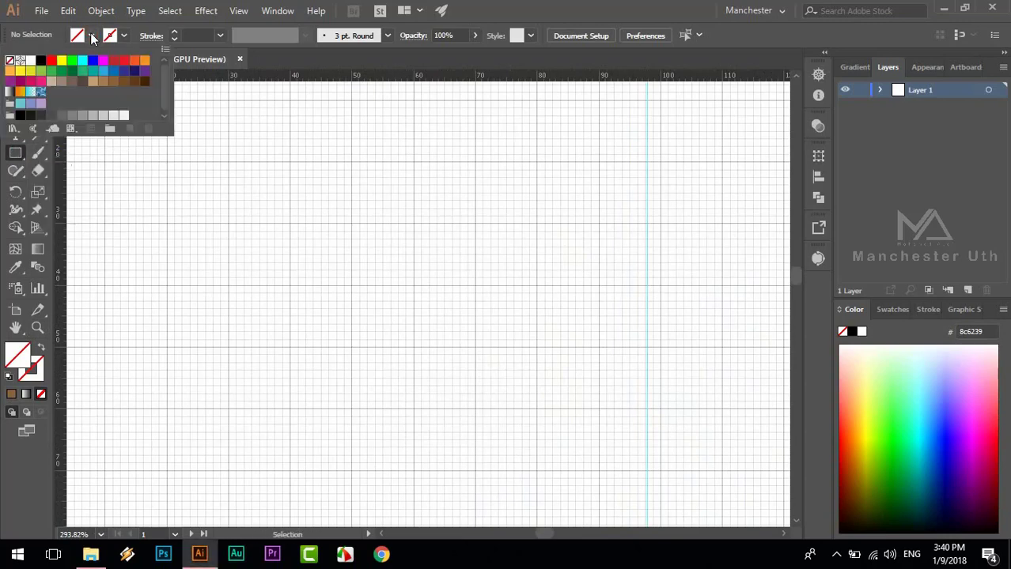
left_click(103, 81)
left_click(125, 81)
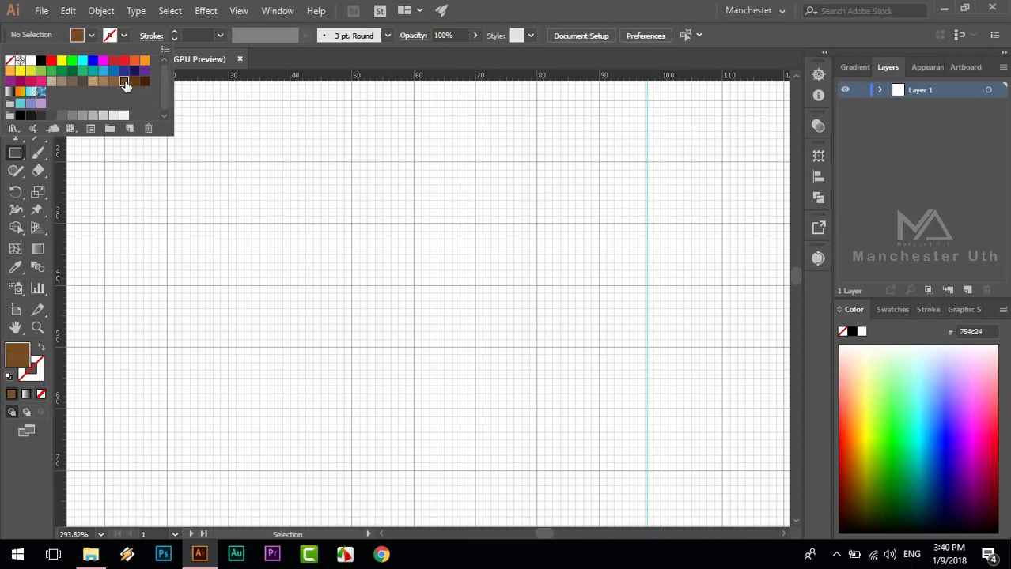
left_click(289, 222)
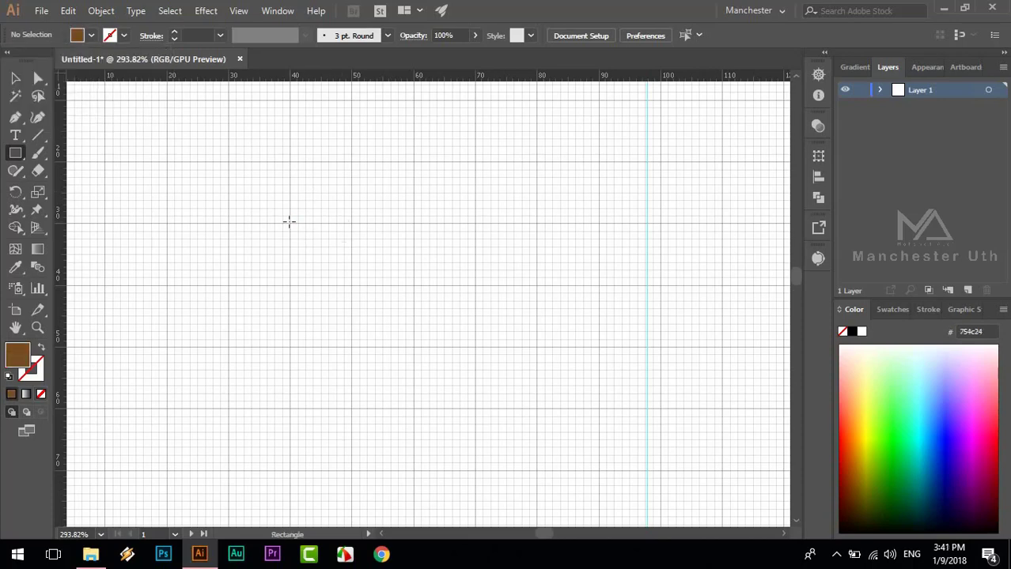
left_click_drag(280, 205, 445, 369)
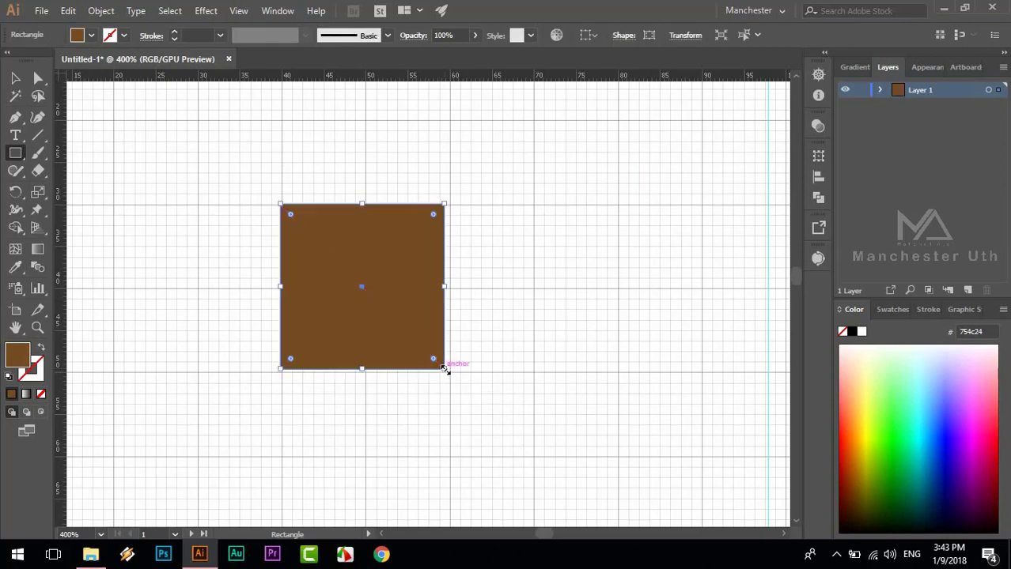
- View the brown square's edges up close and enable Snap to Grid
key("z")
left_click(457, 294)
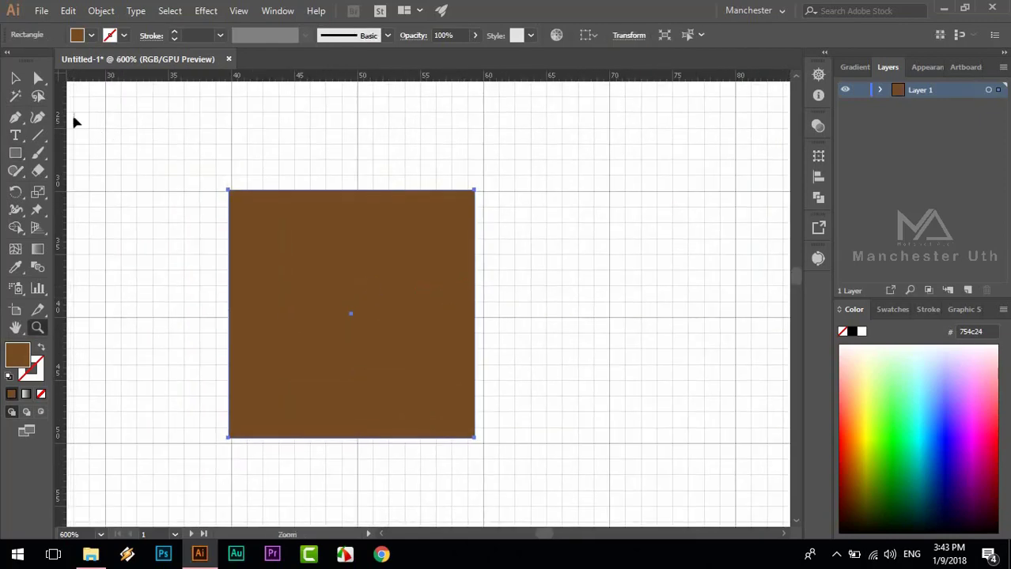
left_click(19, 79)
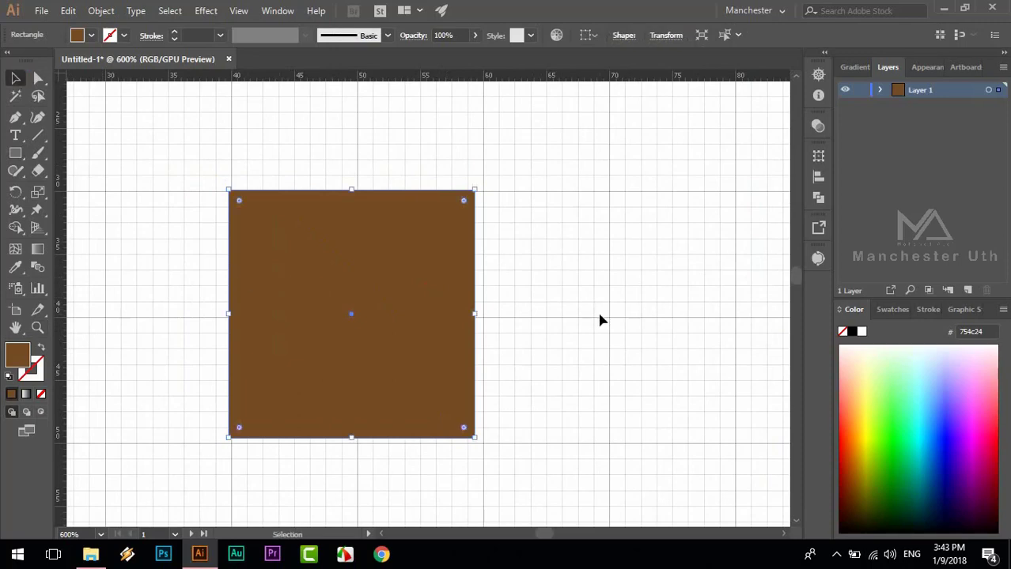
left_click(239, 11)
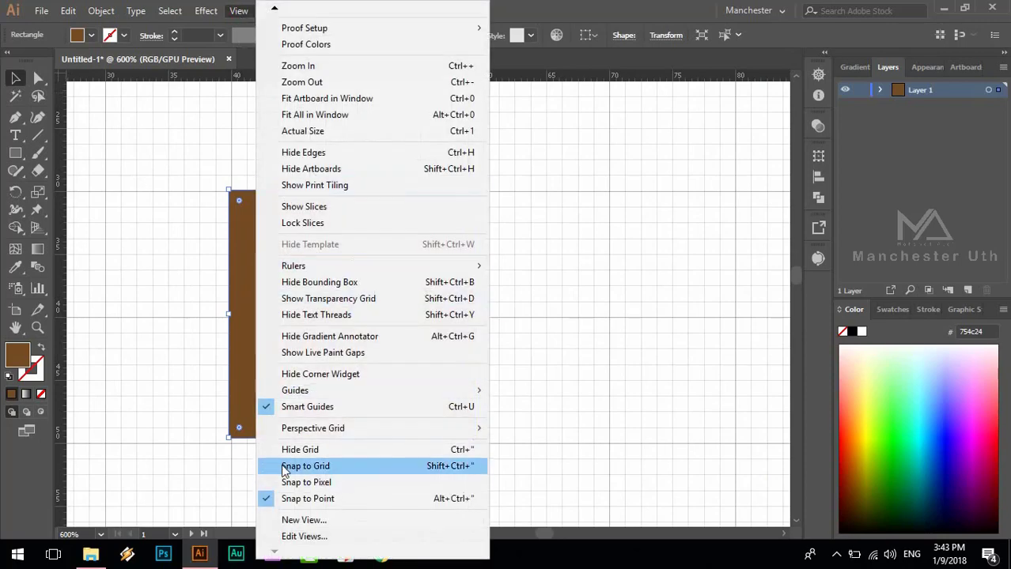
left_click(359, 471)
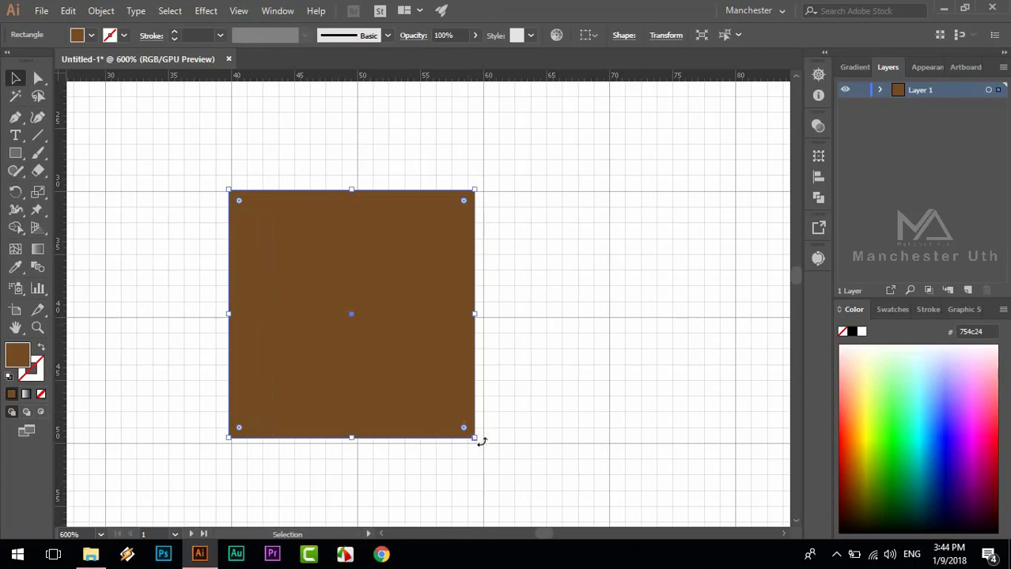
- Resize the brown square by its corners to fit the gridlines, making it 20 mm wide and 20 mm high
left_click_drag(474, 437, 471, 429)
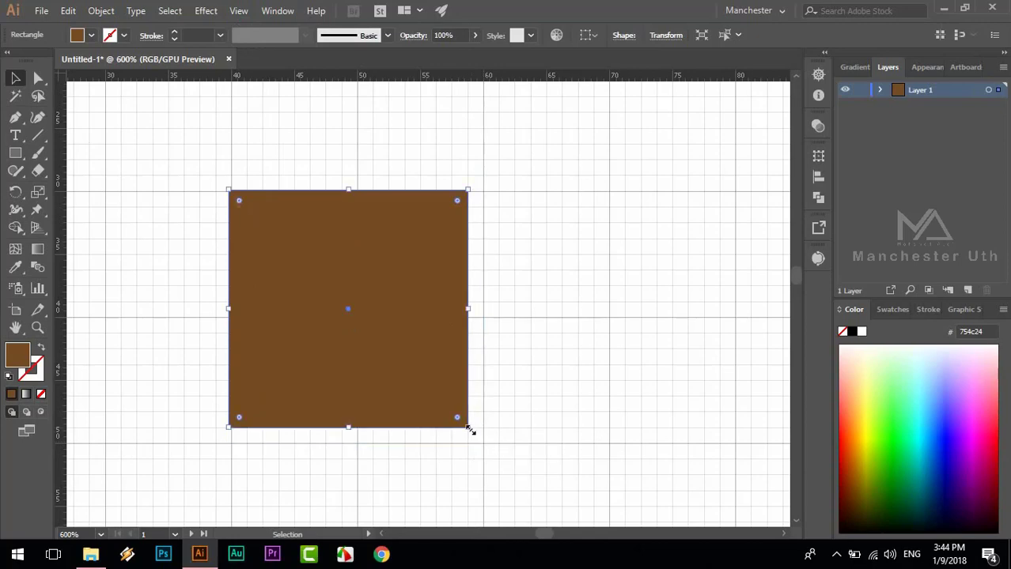
left_click_drag(469, 430, 484, 429)
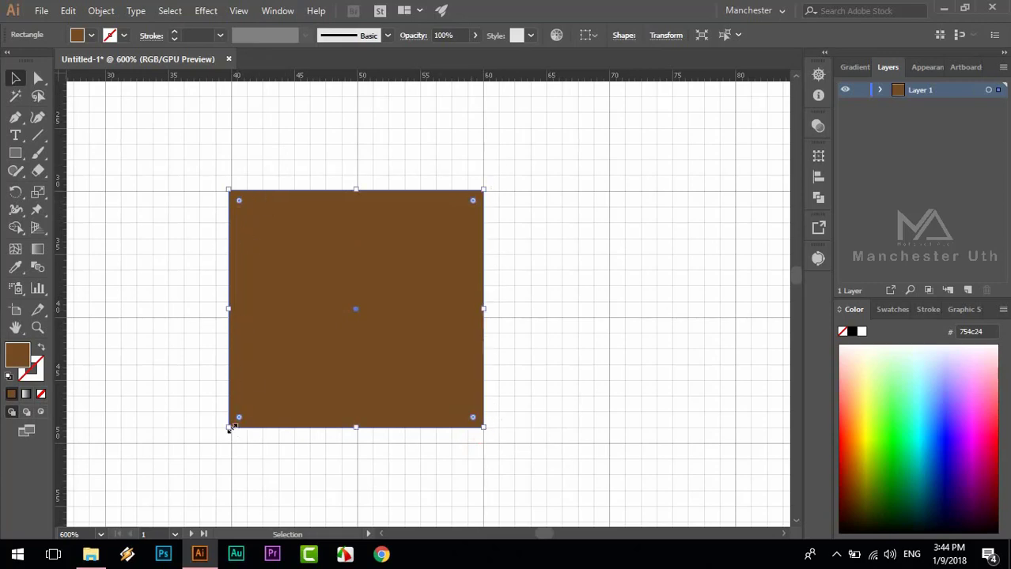
left_click_drag(229, 427, 237, 442)
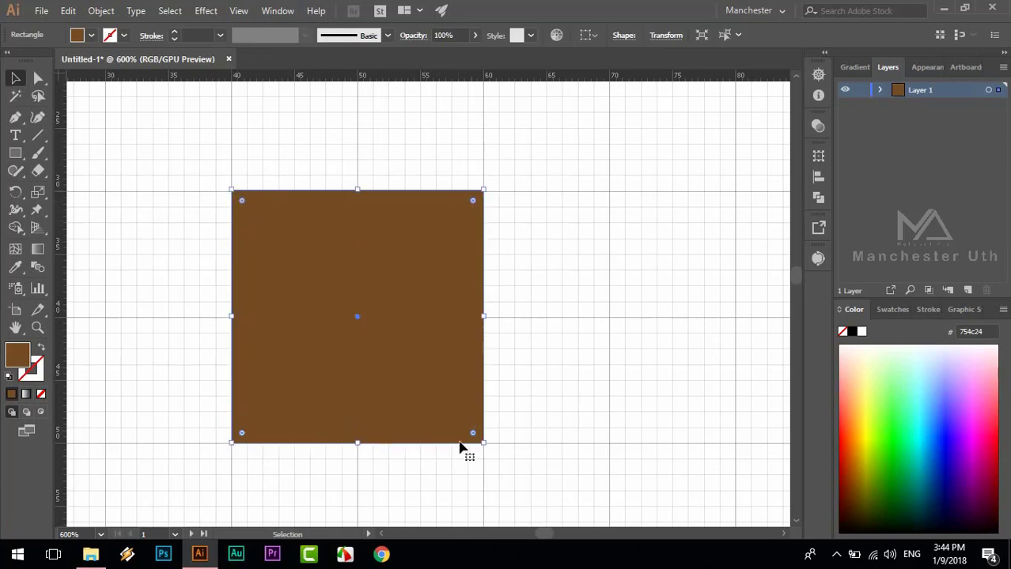
mouse_move(482, 444)
left_mouse_down()
mouse_move(500, 448)
mouse_move(484, 423)
mouse_move(498, 443)
left_mouse_up()
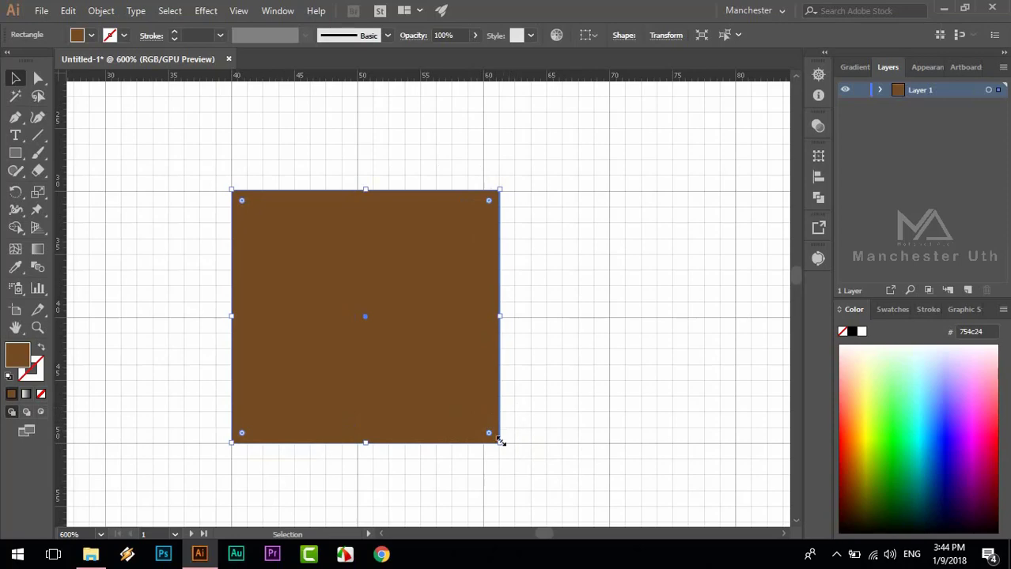
left_click_drag(499, 441, 530, 440)
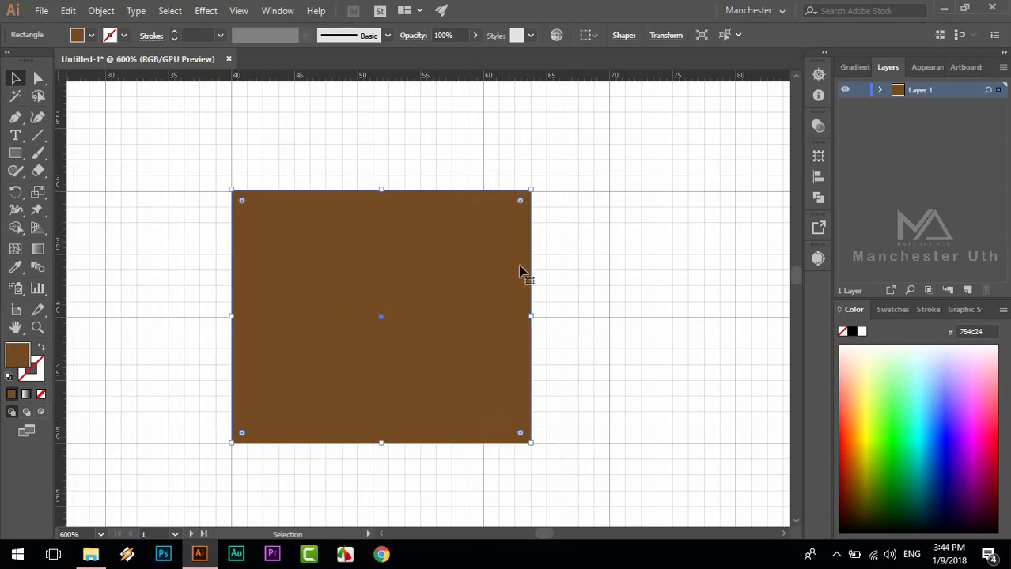
left_click_drag(530, 190, 483, 191)
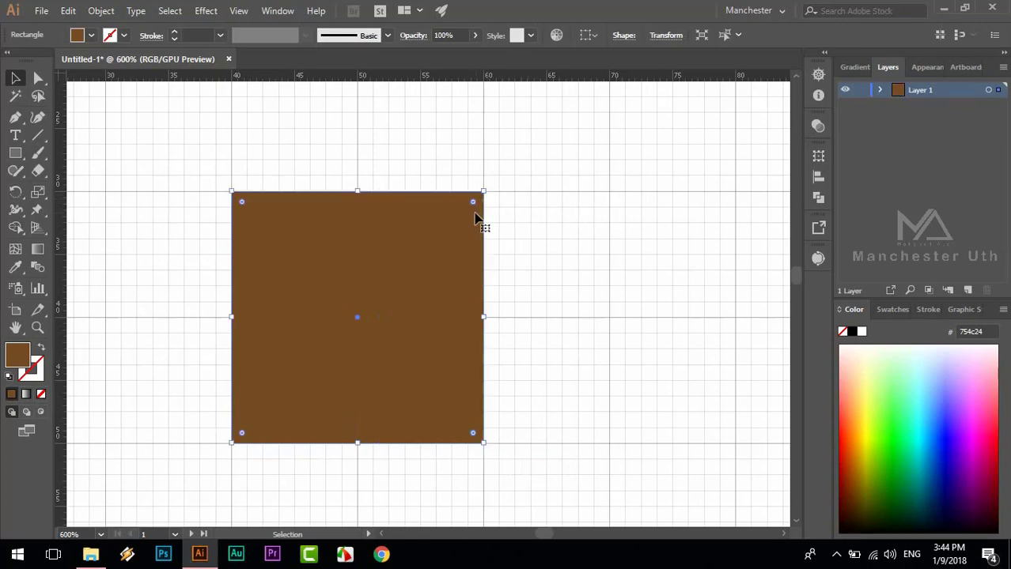
- Toggle Snap to Grid and copy the brown square into the adjoining grid areas directly below and diagonally below to its right
left_click(238, 10)
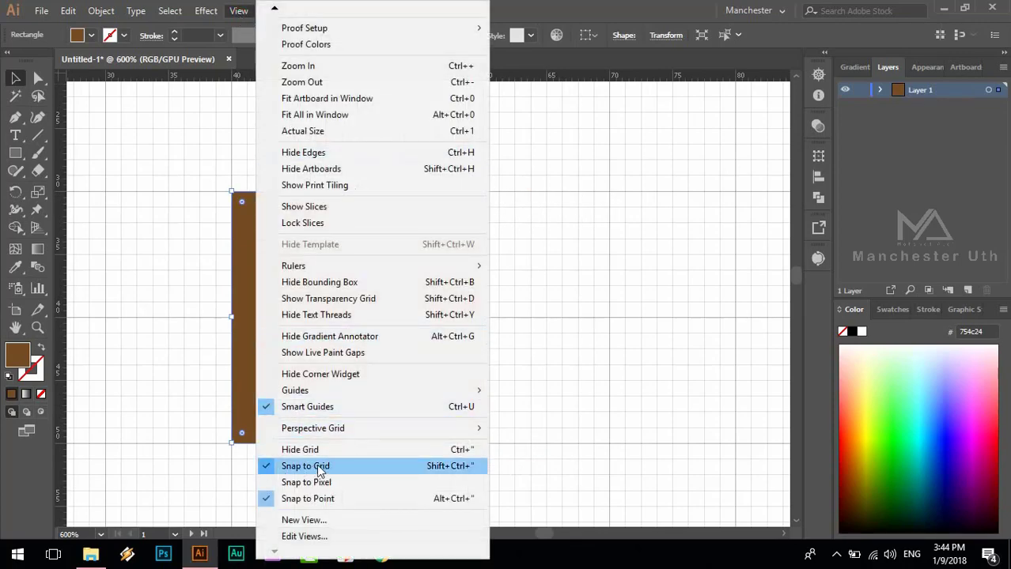
left_click(265, 466)
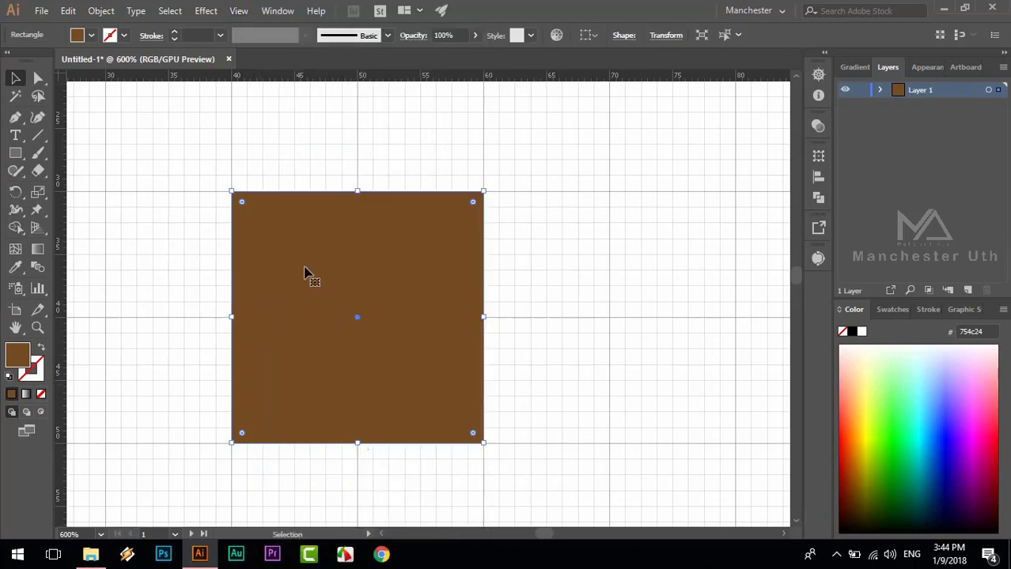
scroll(406, 257, "down", 3)
key("z")
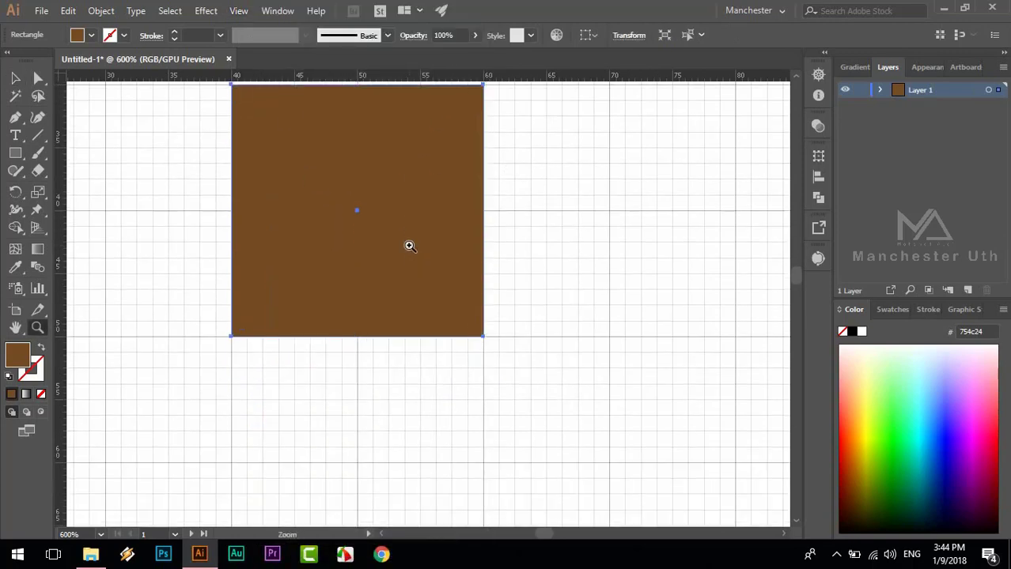
left_click(408, 241, "alt")
left_click(16, 79)
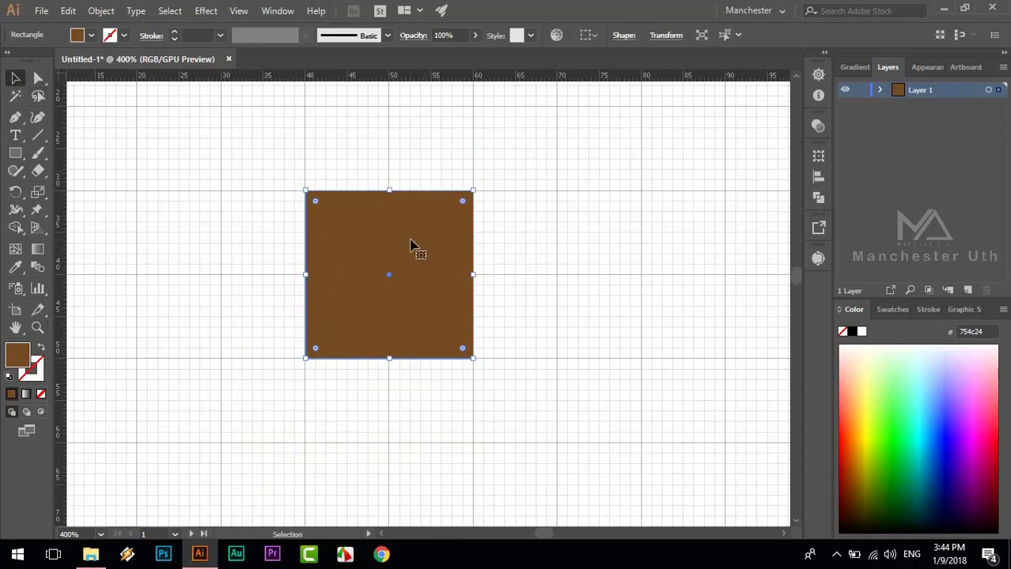
scroll(410, 245, "down", 1)
scroll(399, 227, "right", 1)
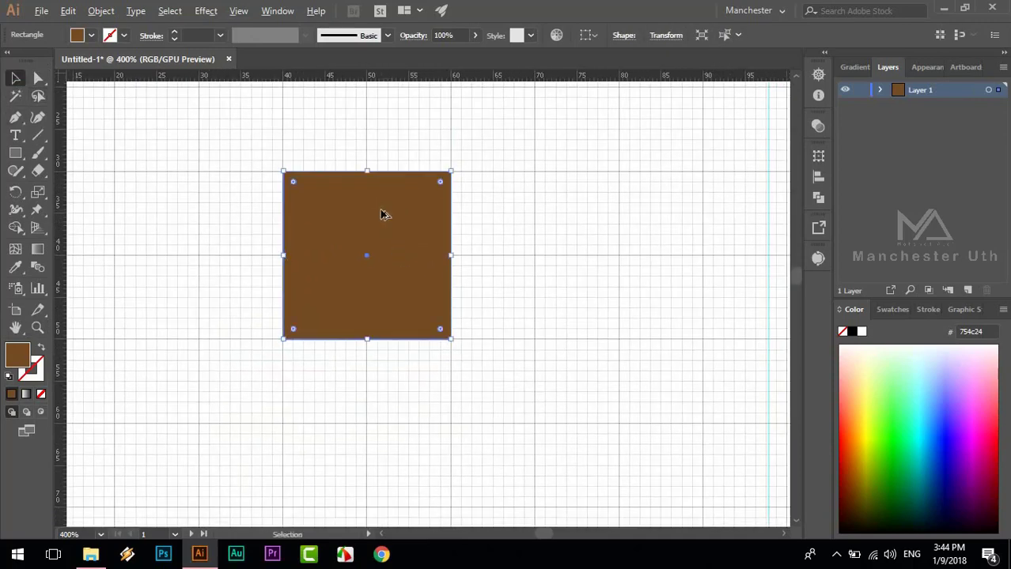
left_click_drag(381, 214, 556, 387, "alt")
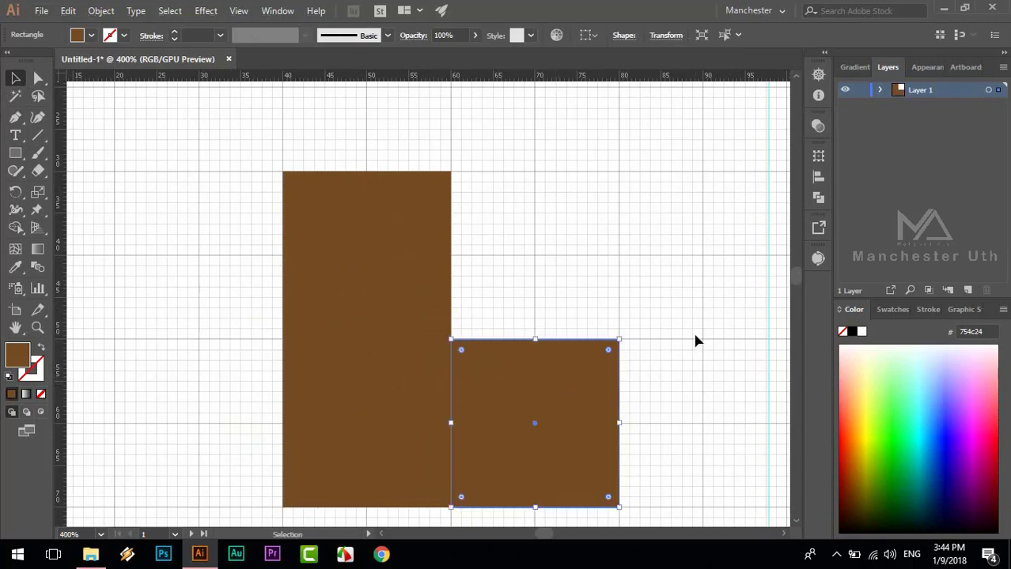
- Recolor the copy directly below the original square with the light brown fill #a67c52
left_click(695, 341)
left_click(393, 388)
left_click(91, 35)
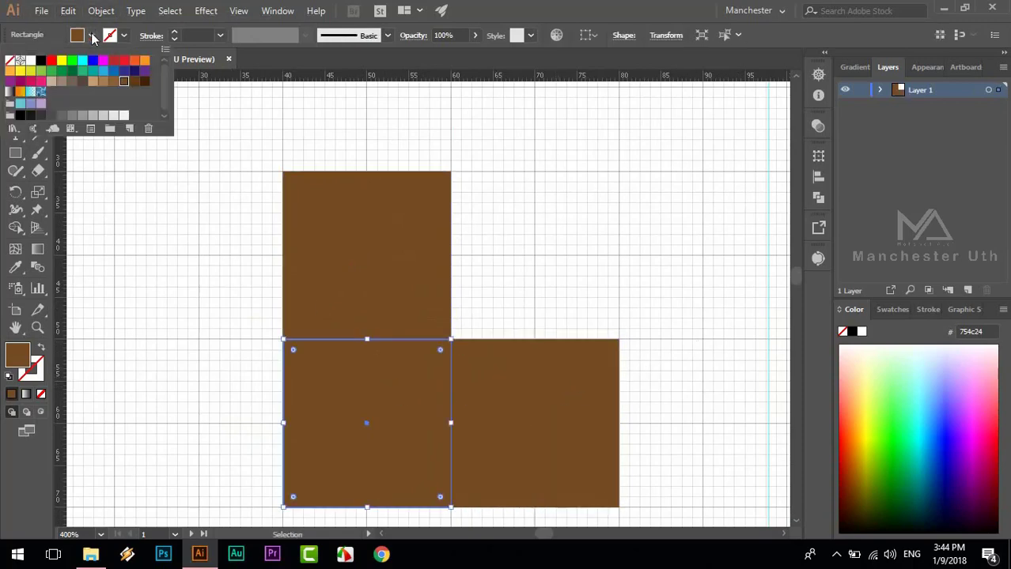
left_click(94, 82)
key("Escape")
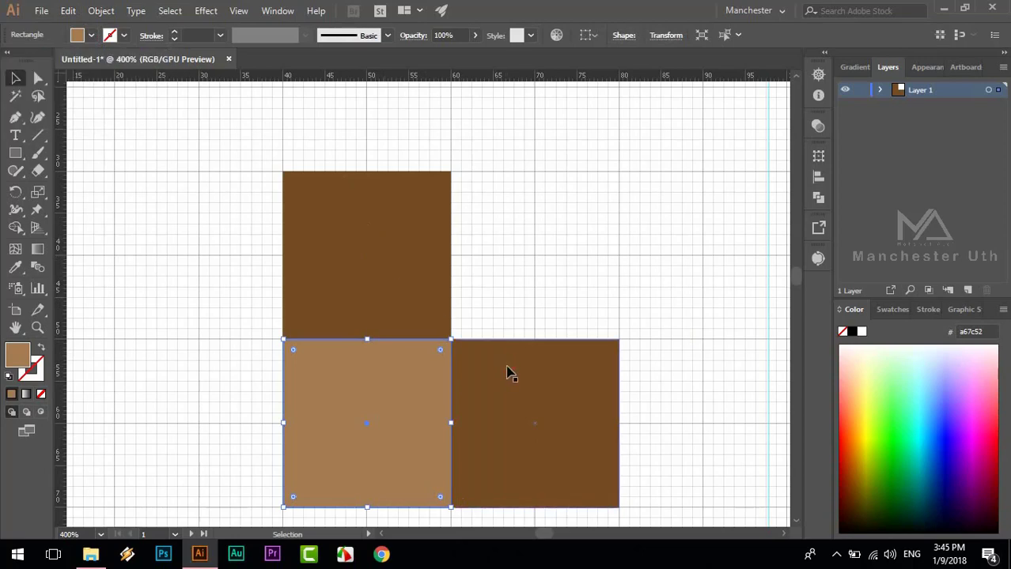
- Recolor the square diagonally below the original with the medium brown fill #8c6239, leaving it deselected
left_click(475, 346)
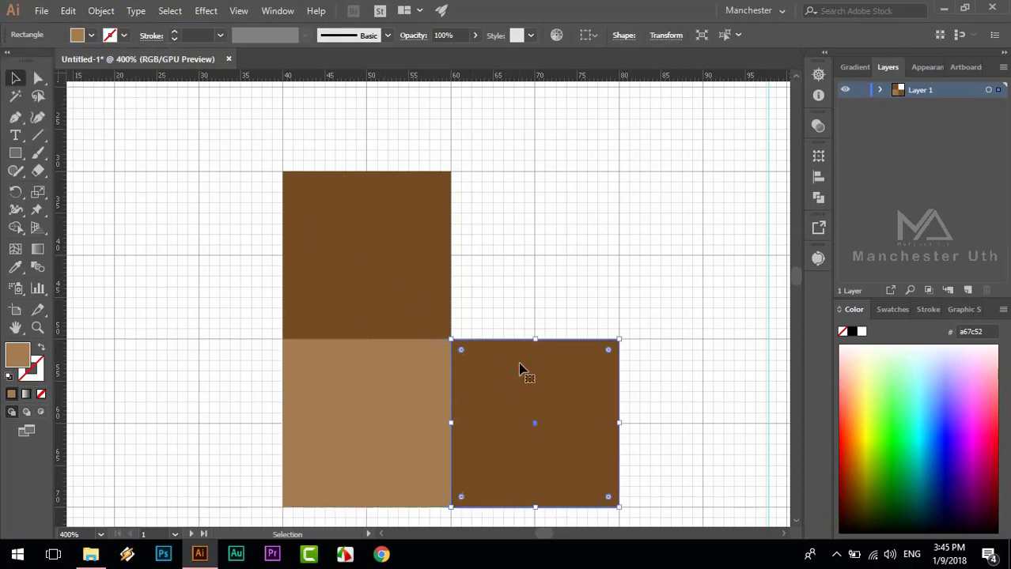
left_click(91, 35)
left_click(116, 82)
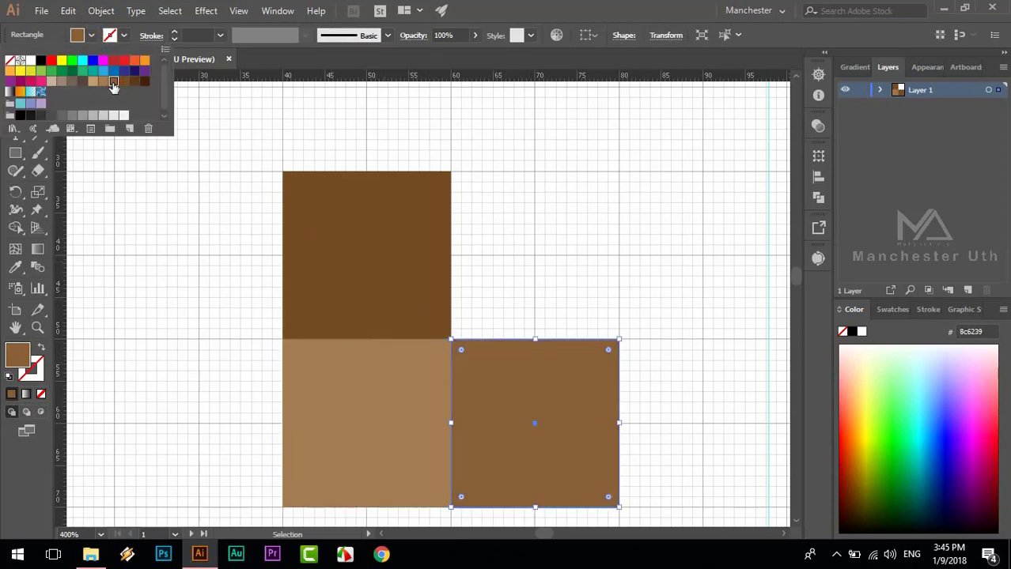
key("Escape")
left_click(659, 313)
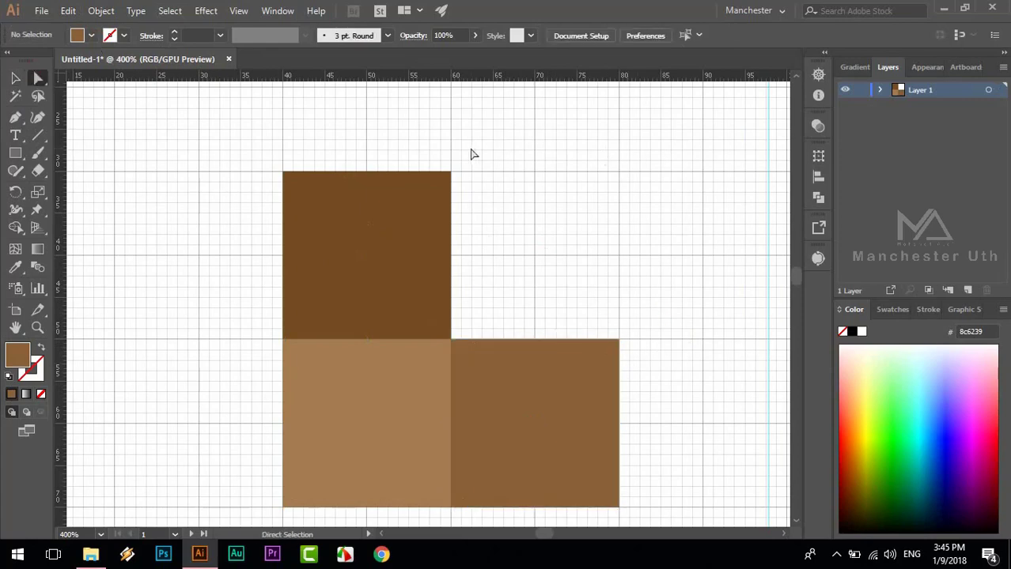
- Slant the dark brown upper square into a parallelogram by shifting its top edge down and to the right
scroll(471, 154, "up", 1)
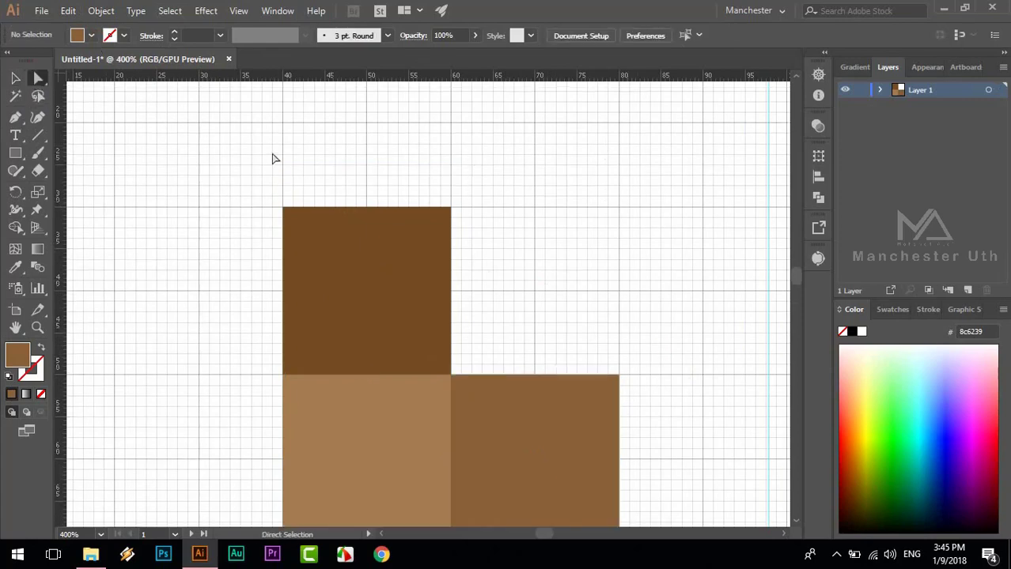
left_click_drag(472, 154, 265, 232)
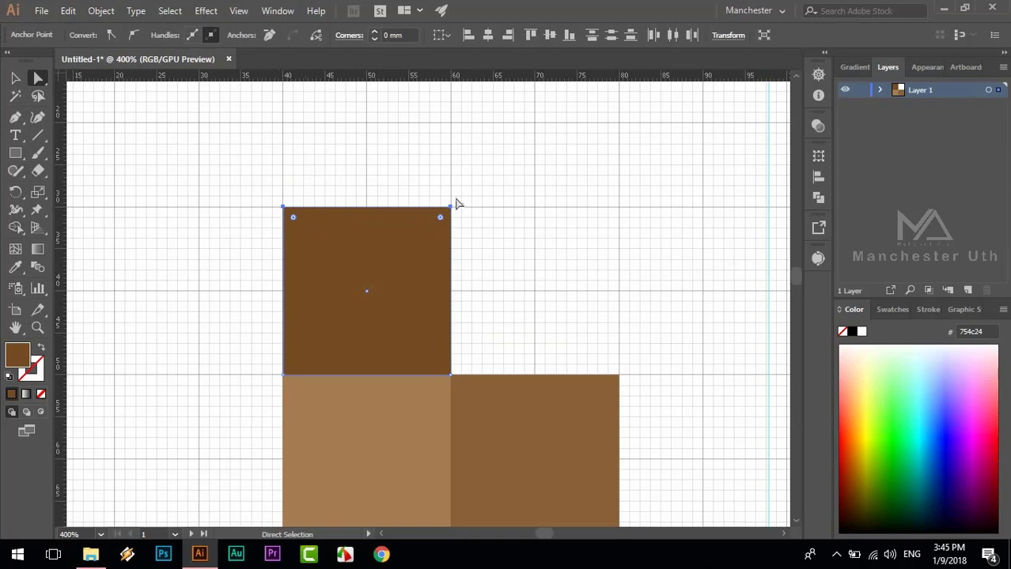
left_click(283, 207)
left_click_drag(360, 209, 425, 283)
- Slant the right square by moving its outer edge to the 70 mm gridline, and align the upper face's top edge to complete the cube
scroll(693, 357, "down", 3)
left_click_drag(656, 279, 595, 484)
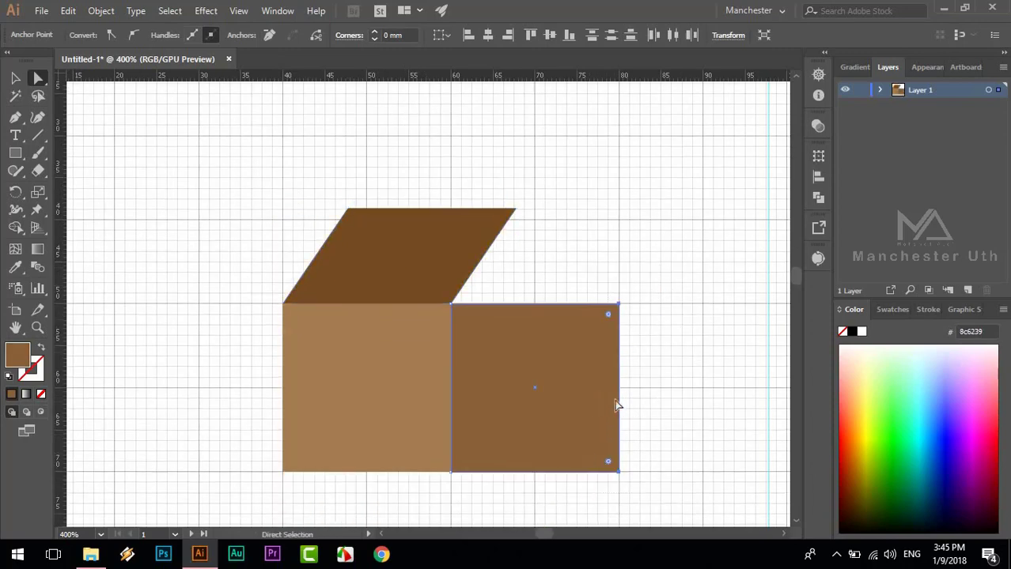
left_click_drag(618, 389, 535, 324)
left_click_drag(519, 175, 319, 221)
left_click_drag(421, 214, 449, 238)
left_click(647, 257)
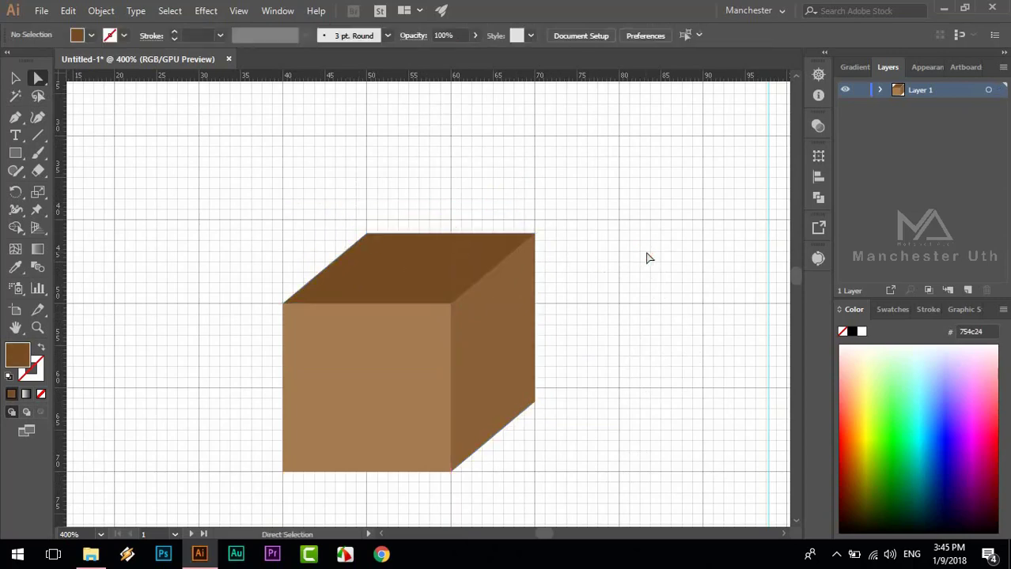
- Recolor the cube's right side face with the dark brown fill #603813
left_click(494, 368)
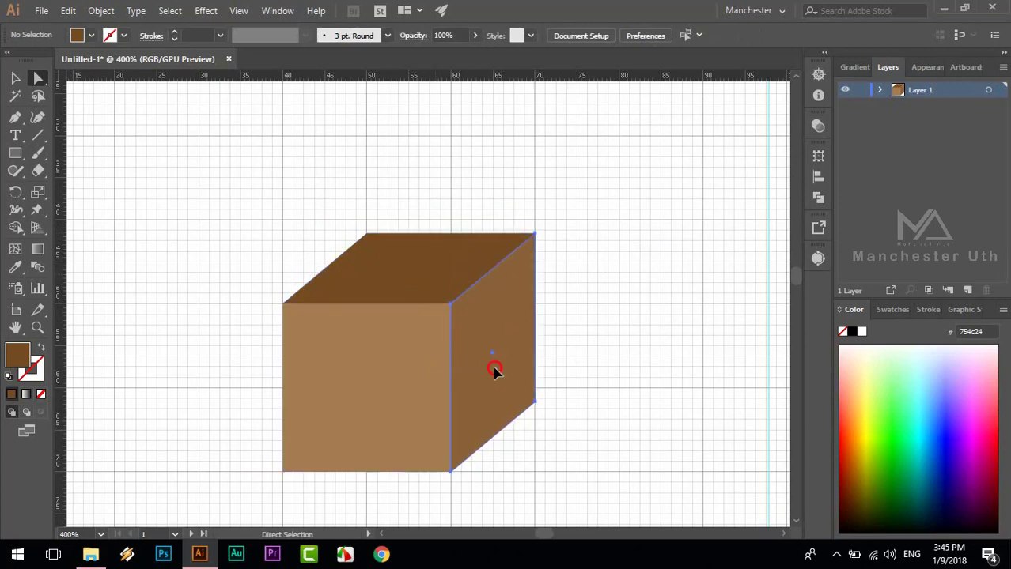
left_click(91, 35)
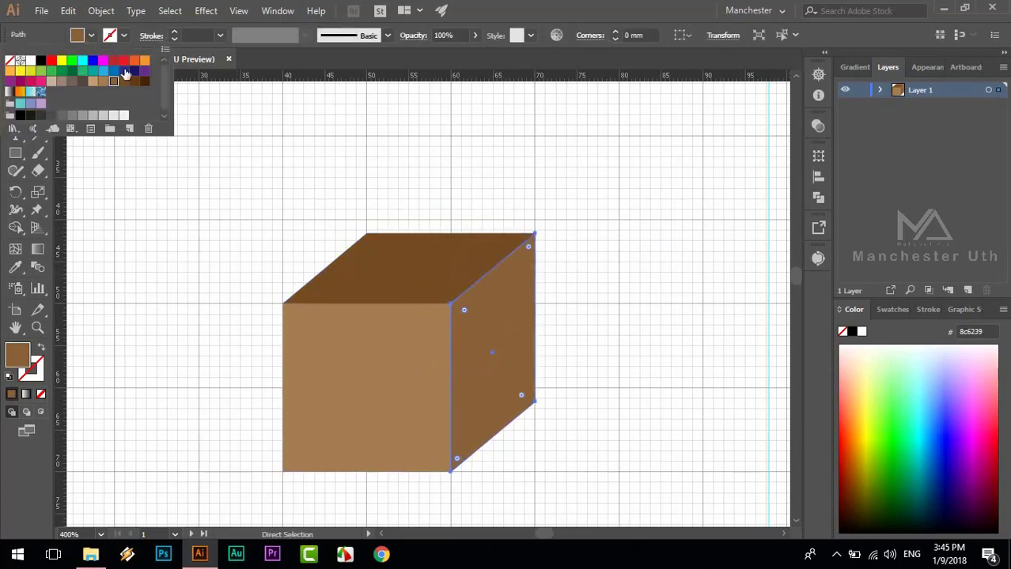
left_click(133, 83)
left_click(441, 186)
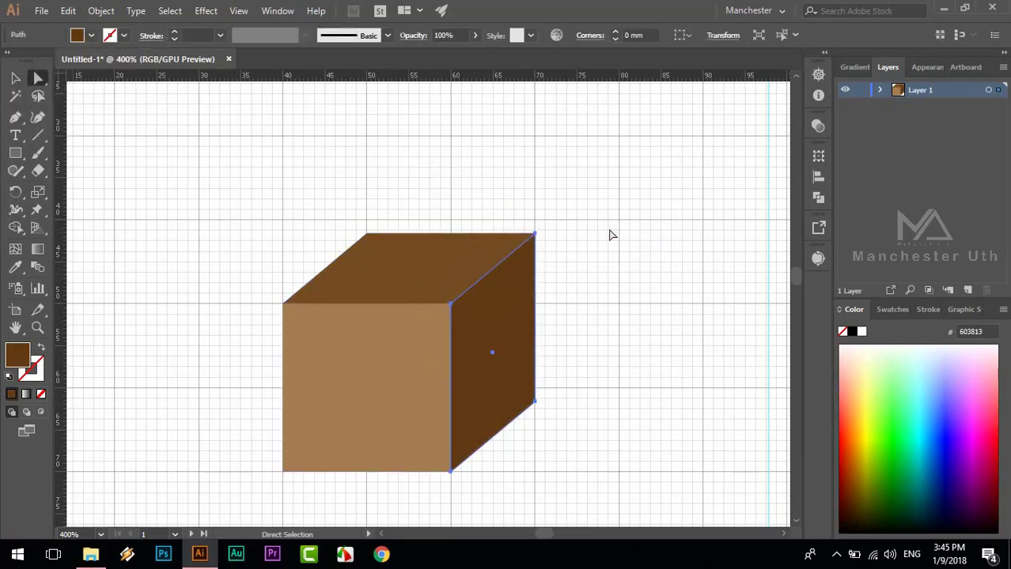
left_click(609, 232)
- Recolor the cube's front face with the medium brown fill #8c6239
scroll(476, 327, "down", 1)
left_click(391, 325)
left_click(92, 35)
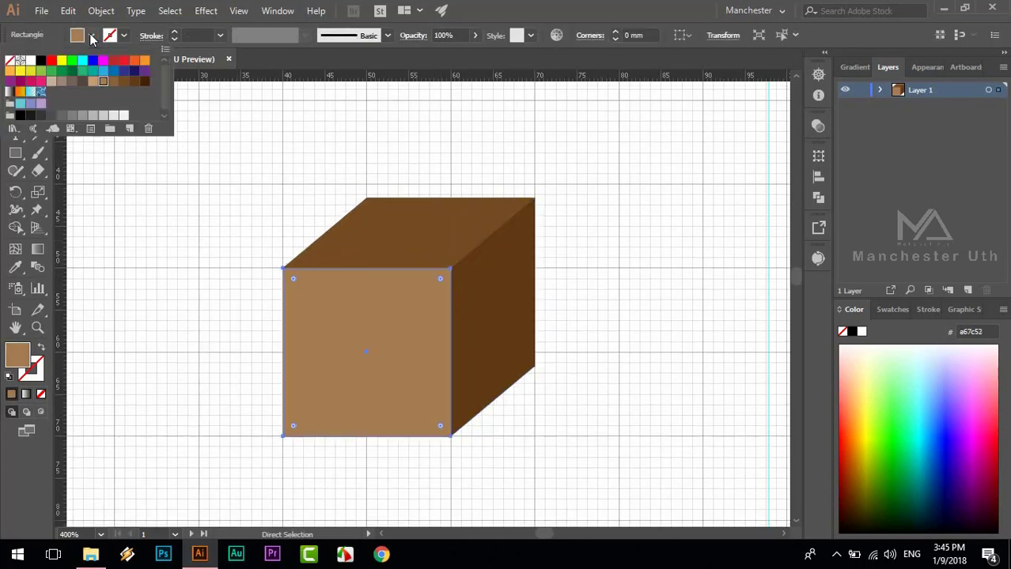
left_click(119, 84)
left_click(618, 154)
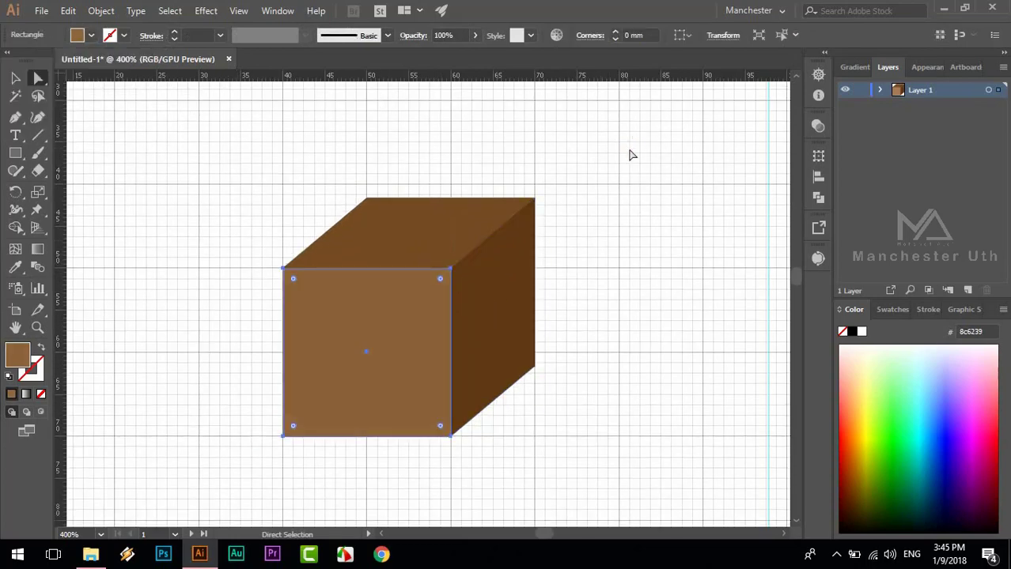
left_click(622, 207)
- Select all three cube faces and duplicate the cube twice, placing one copy below to its right and one in front below to its left
key("z")
left_click(611, 204, "alt")
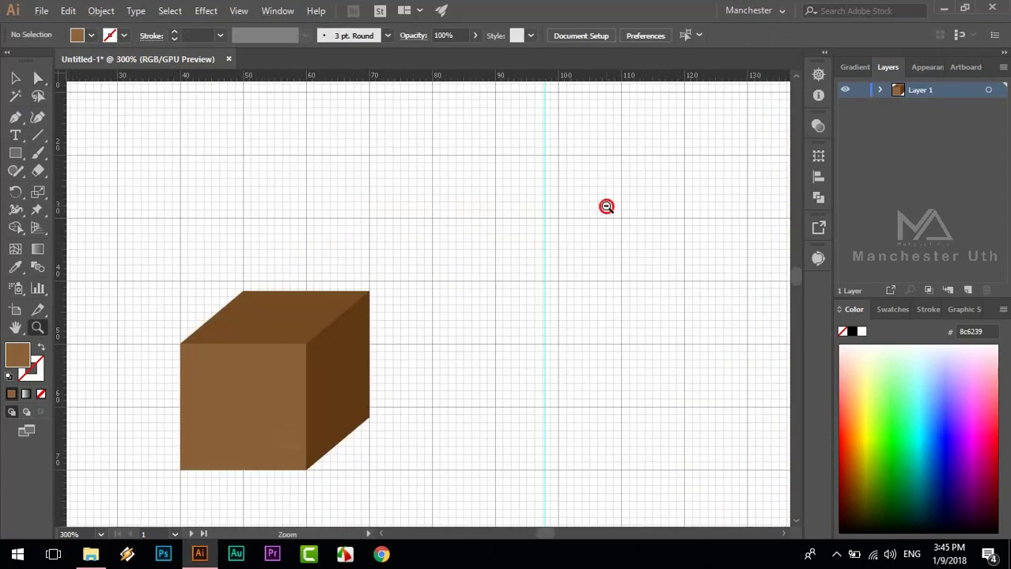
left_click(554, 238, "alt")
left_click_drag(503, 275, 572, 222)
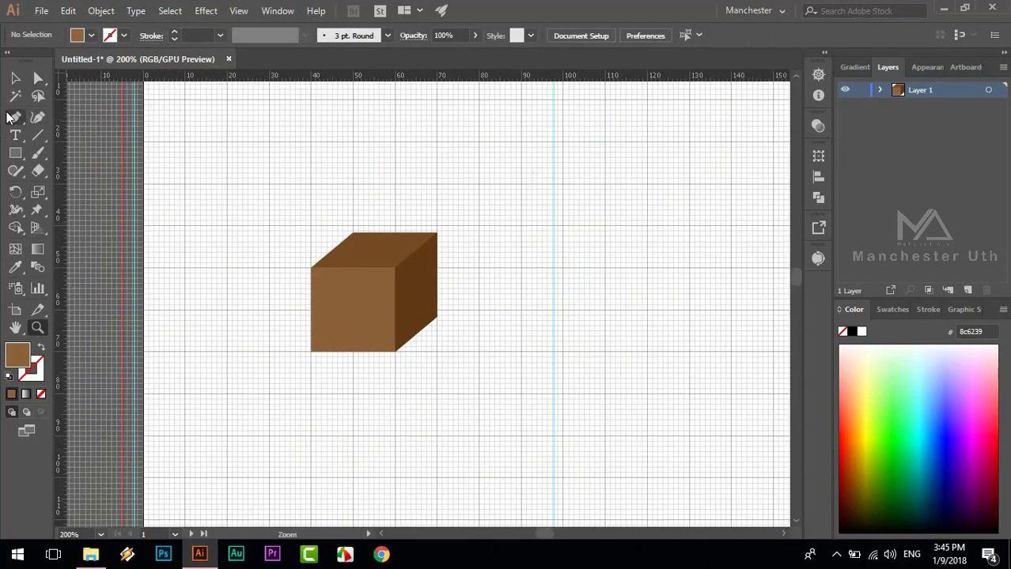
left_click(15, 77)
left_click_drag(511, 188, 237, 398)
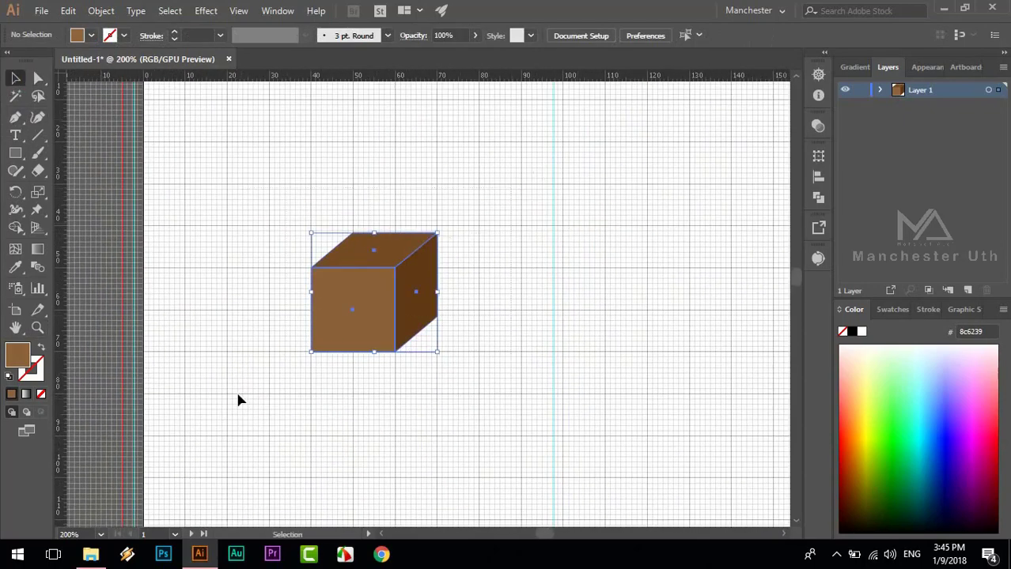
left_click_drag(378, 299, 345, 399)
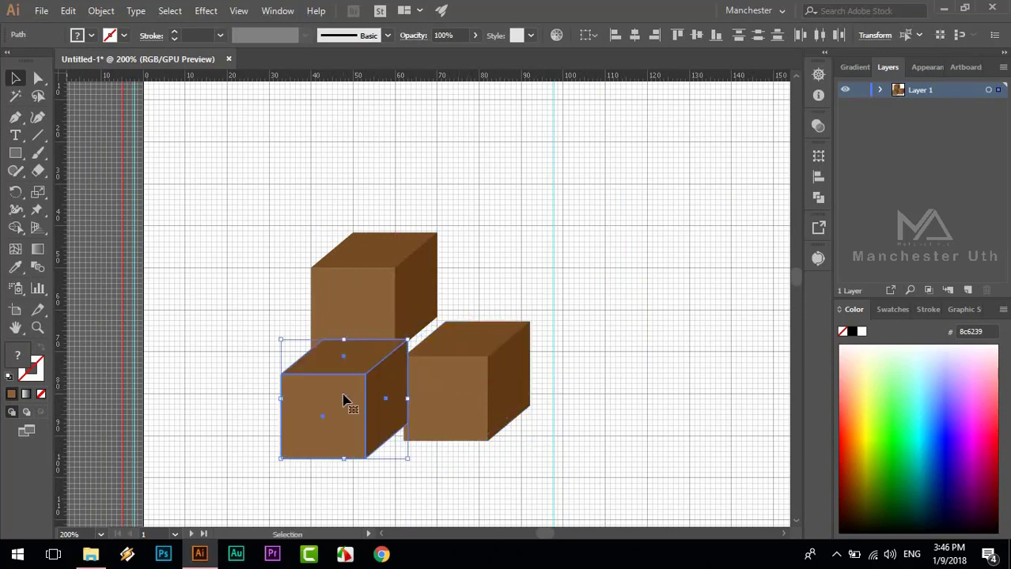
left_click(540, 313)
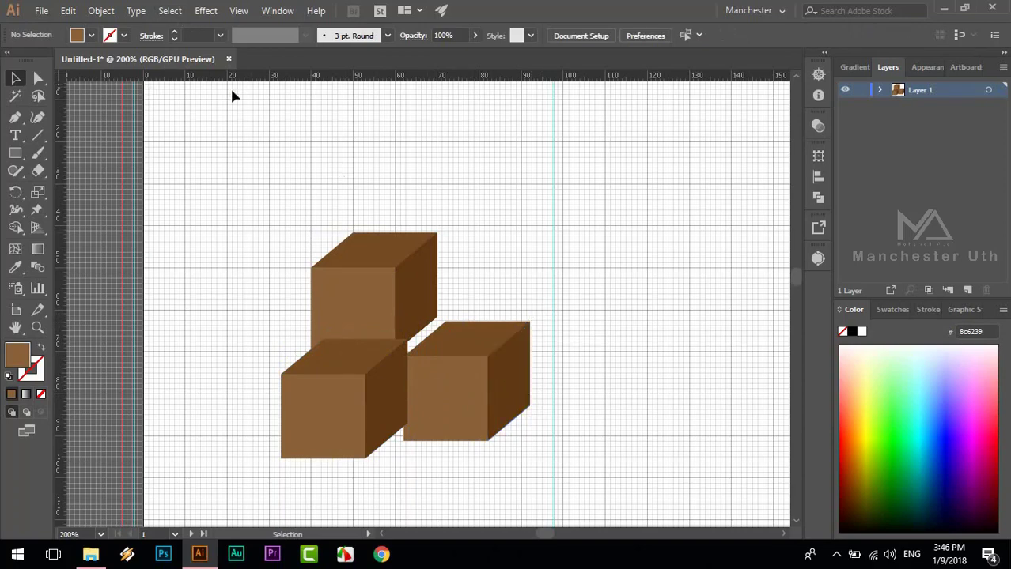
- Examine the stacked cubes on their artboard and the empty artboard beside it at a reduced zoom of 66.67%
left_click_drag(564, 223, 497, 232)
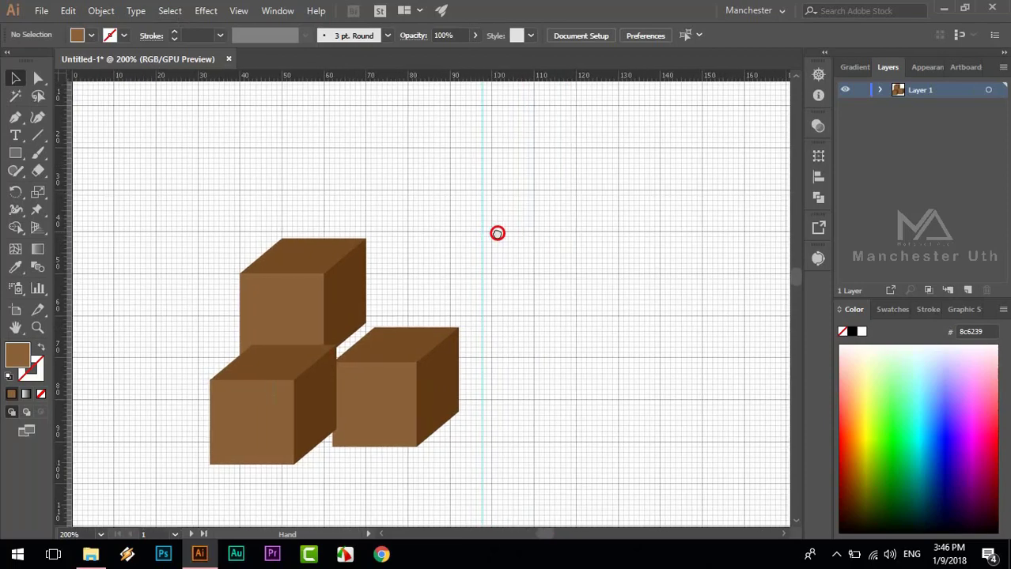
key("z")
left_click(513, 235, "alt")
left_click(521, 235, "alt")
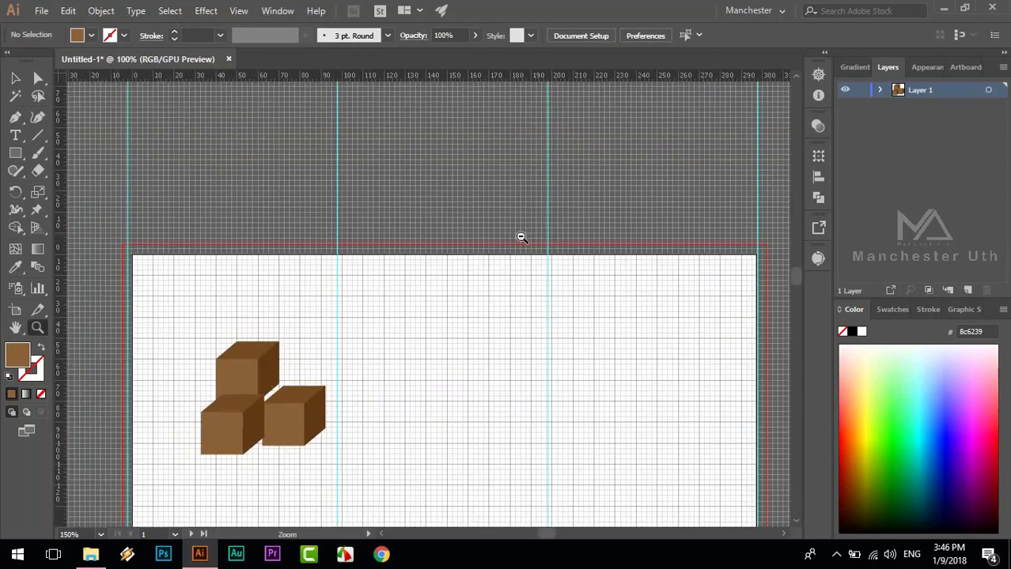
left_click(514, 244, "alt")
left_click_drag(546, 325, 390, 272)
left_click(491, 216)
left_click(575, 162, "alt")
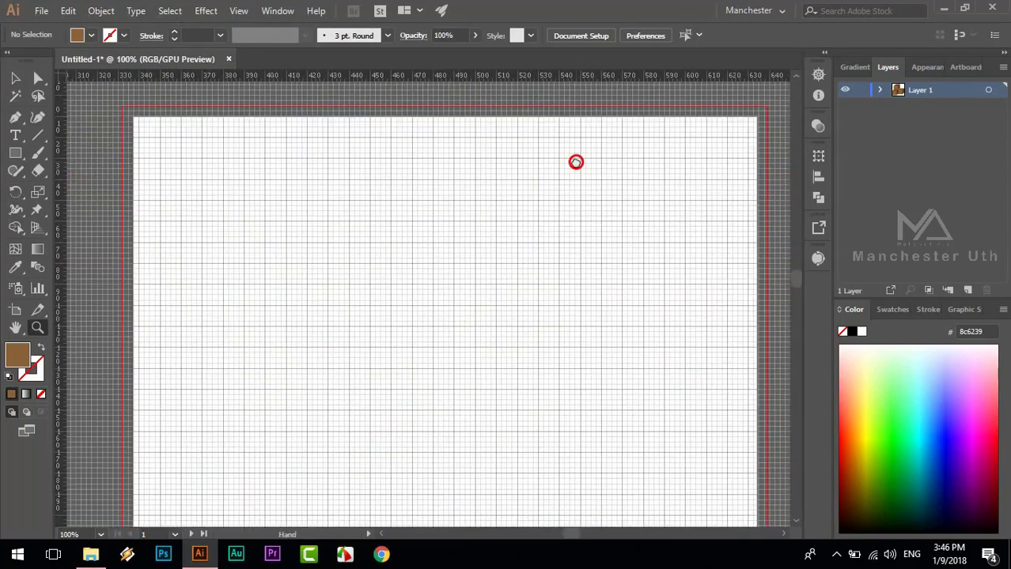
left_click(545, 182, "alt")
left_click_drag(463, 242, 505, 164)
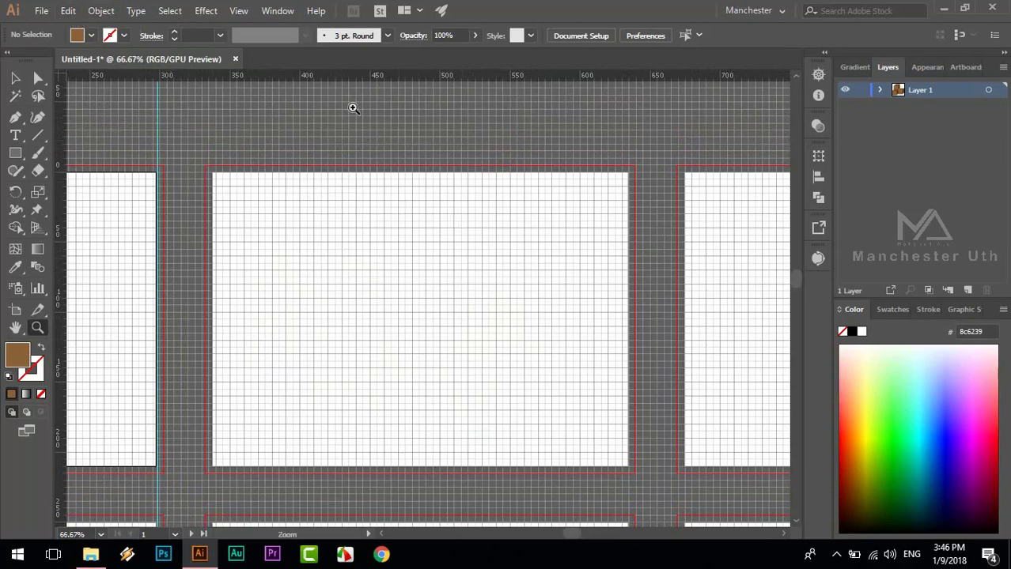
- Hide the grid across the document
left_click(238, 11)
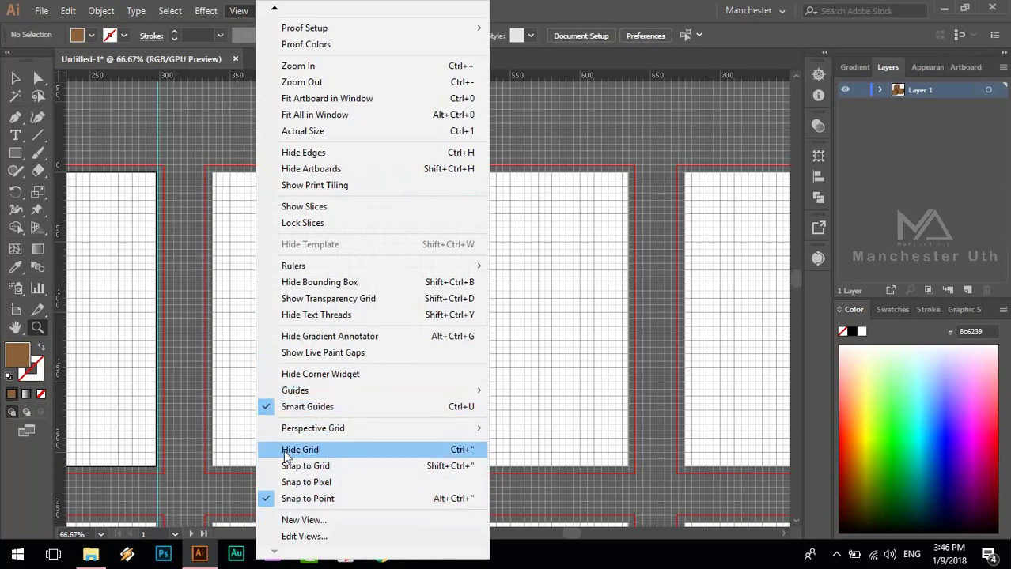
left_click(399, 452)
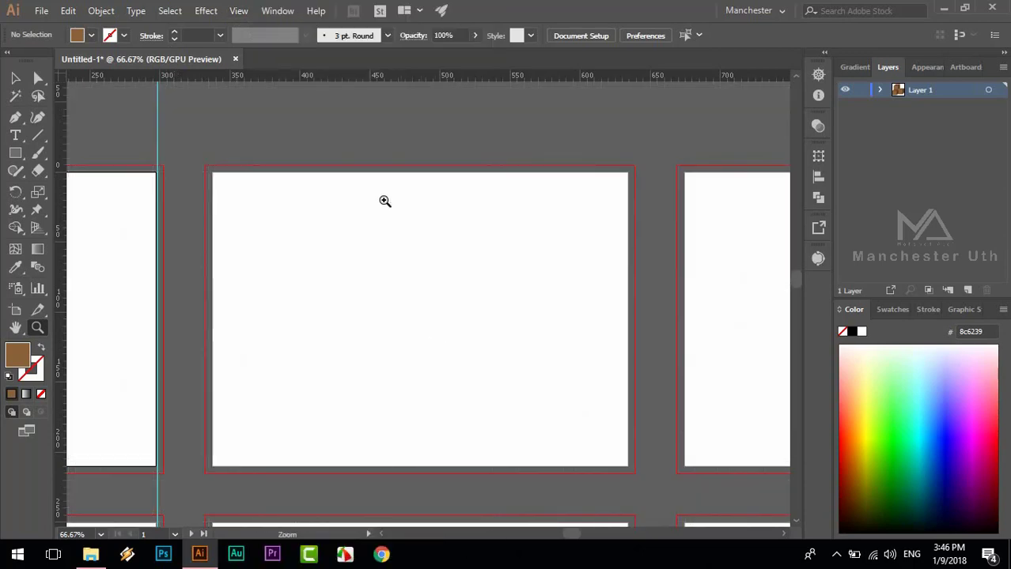
left_click(40, 11)
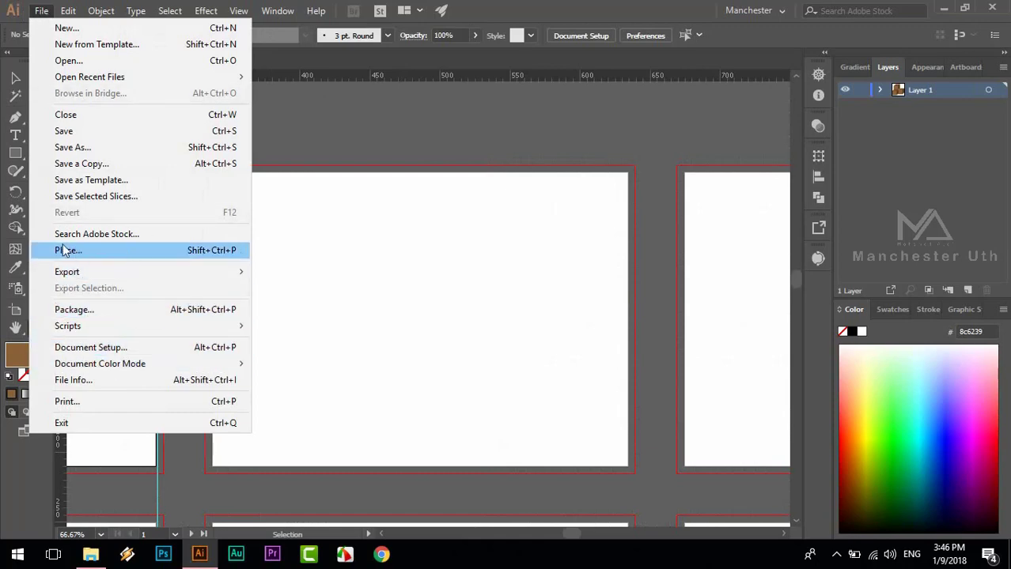
left_click(943, 115)
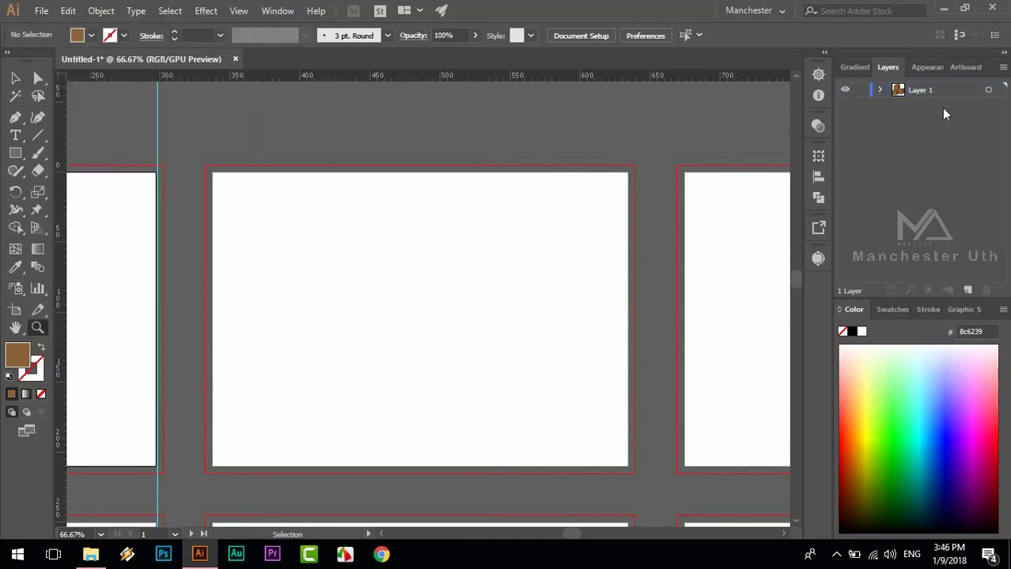
- Check the objects contained in Layer 1 and add a new layer above it
left_click(880, 91)
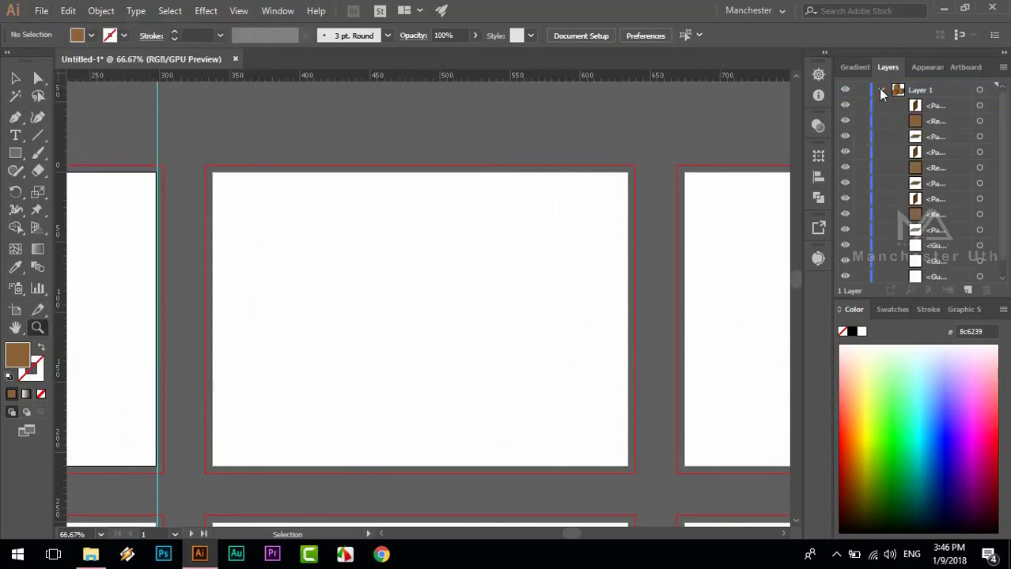
left_click(880, 91)
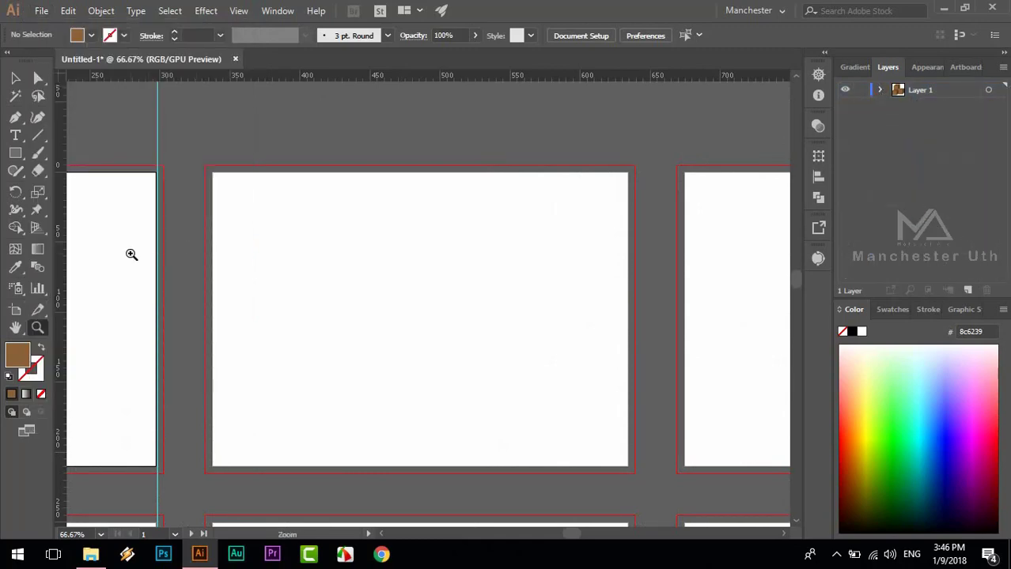
left_click(880, 91)
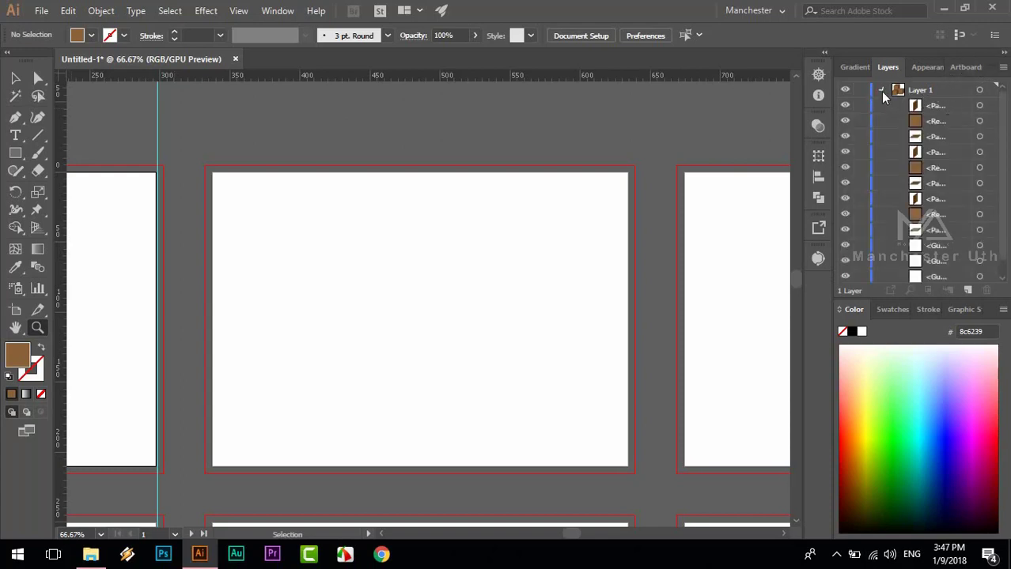
left_click(879, 91)
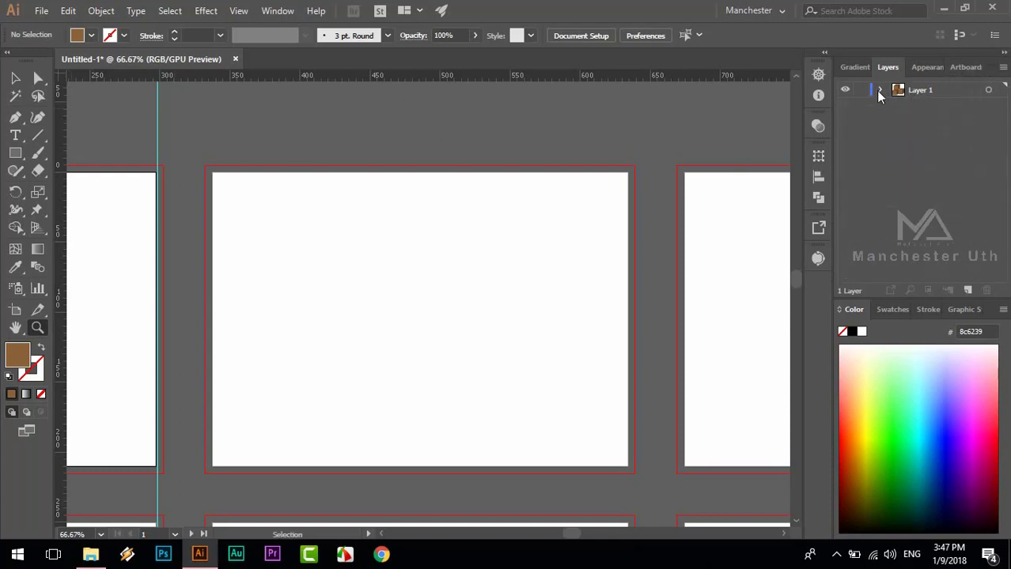
left_click(966, 290)
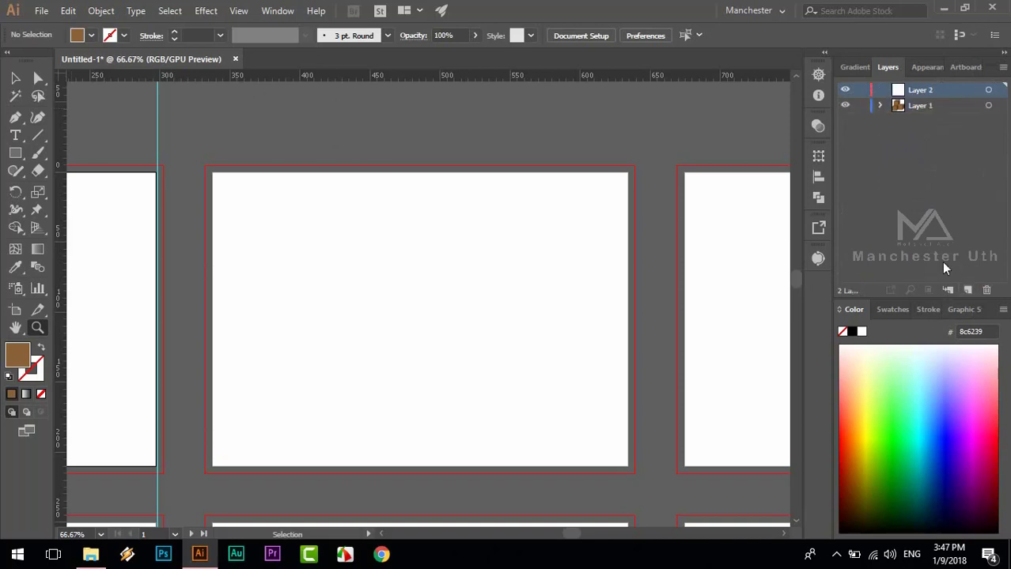
- Place the insect sketch image 2018-01-09_152349 on the empty second artboard, sized to nearly fill the artboard's height
left_click(42, 14)
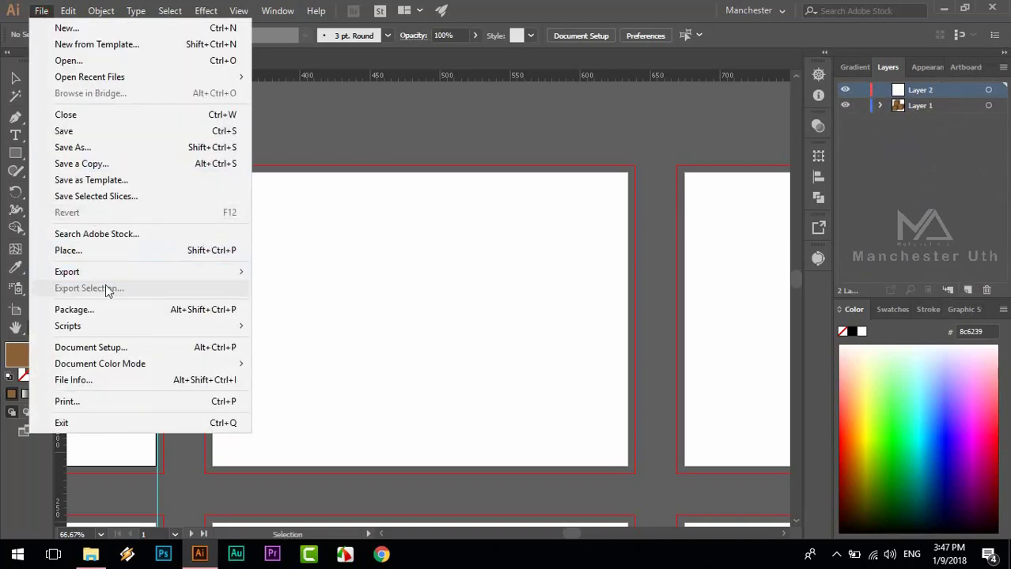
left_click(98, 250)
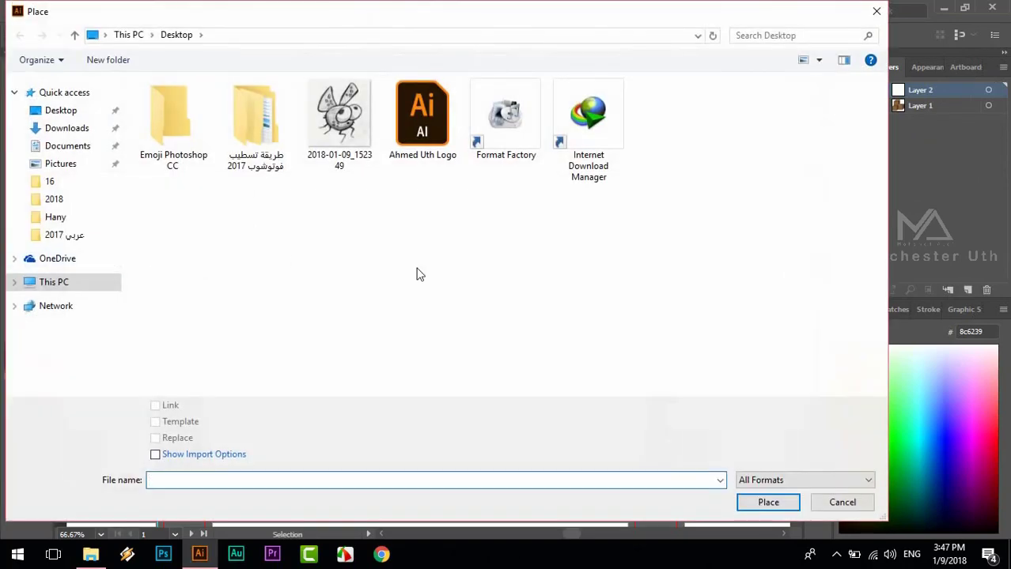
double_click(340, 117)
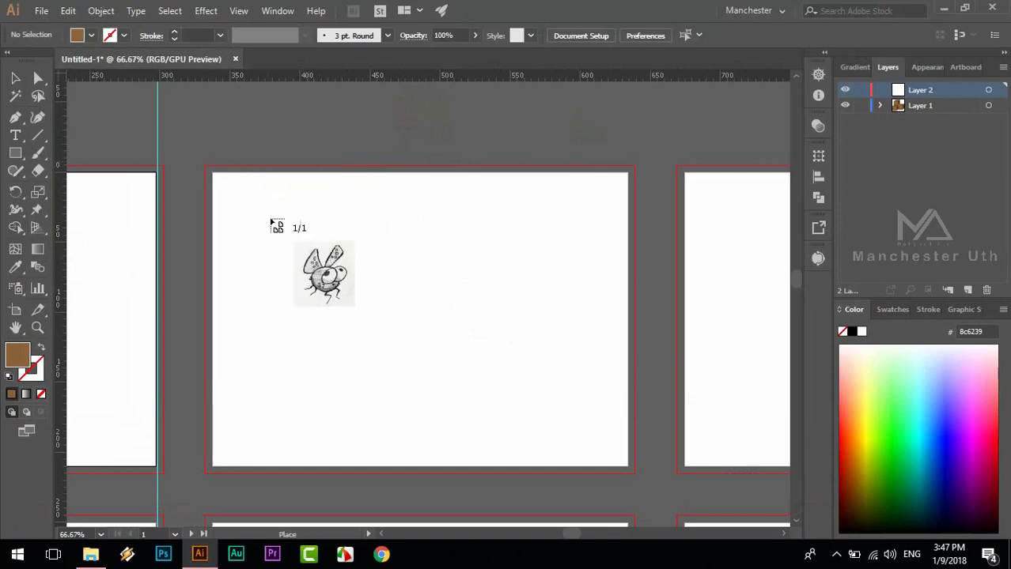
left_click(287, 195)
left_click_drag(286, 194, 550, 463)
- Shift the placed insect sketch slightly up and to the right to center it on the second artboard
key("z")
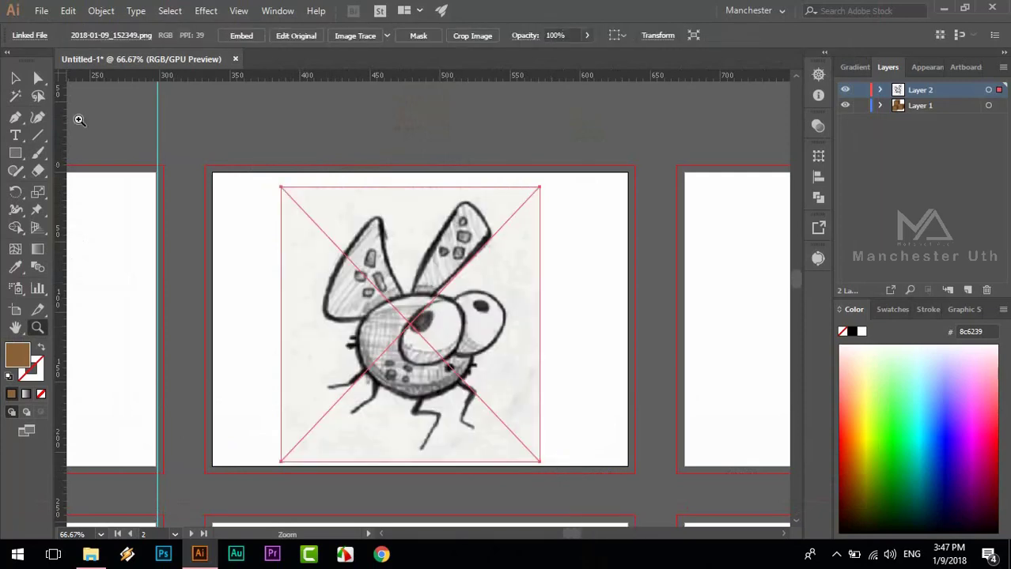
left_click(15, 77)
left_click_drag(447, 310, 457, 300)
left_click(627, 282)
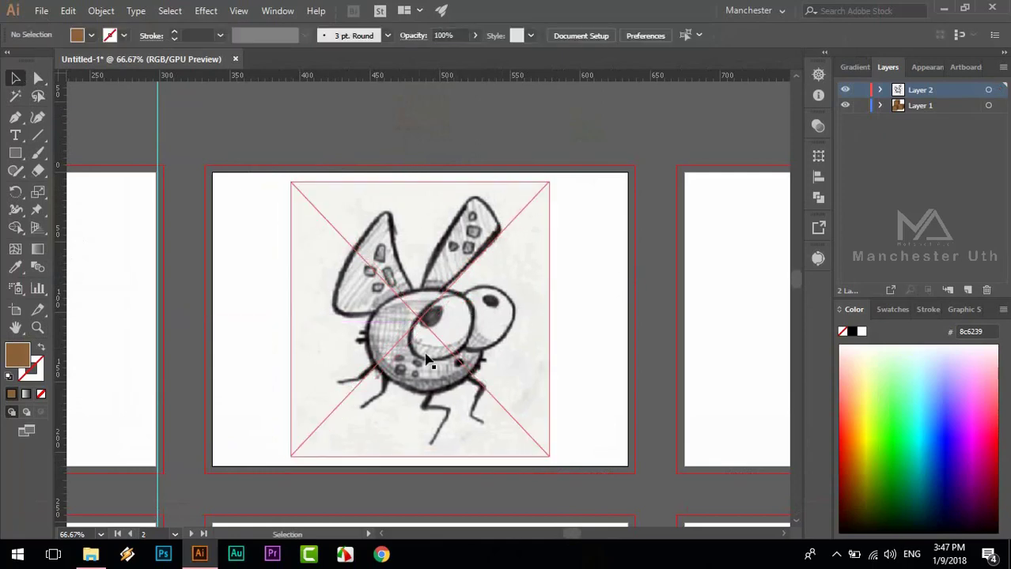
- Select the placed insect sketch and toggle Layer 2's visibility off and on to check that it holds the sketch
key("z")
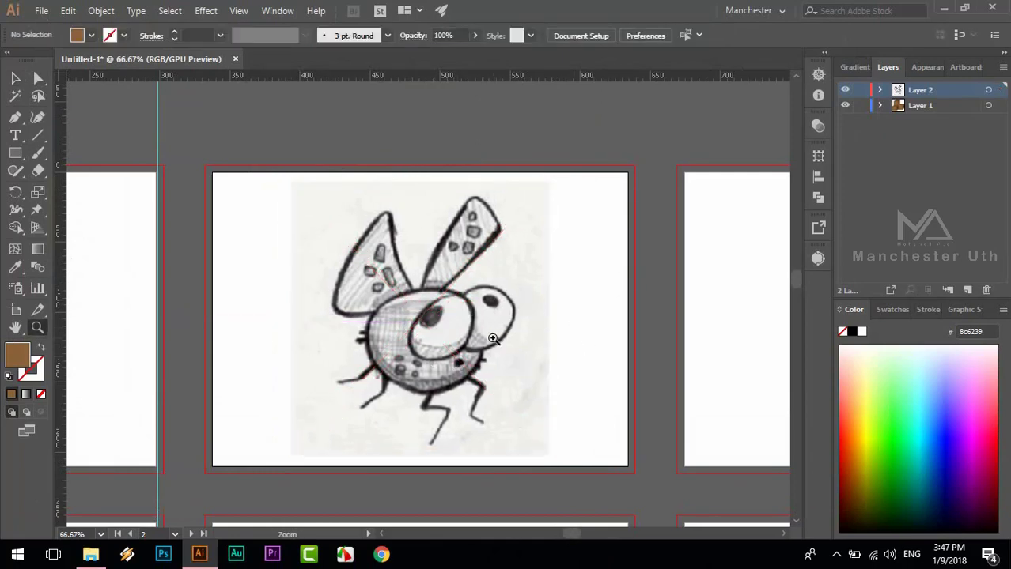
left_click(492, 338)
left_click(494, 331, "alt")
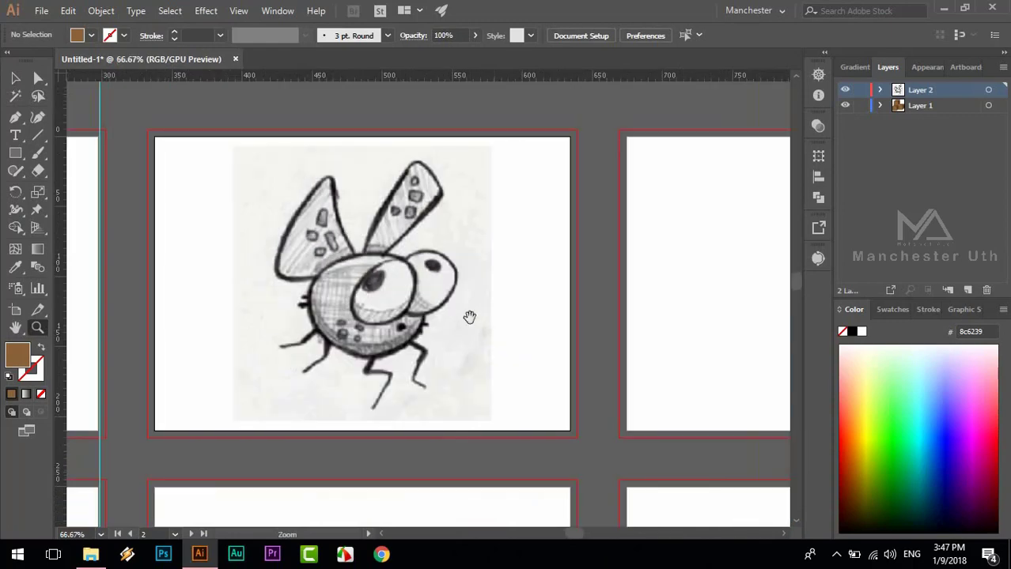
key("v")
left_click(393, 204)
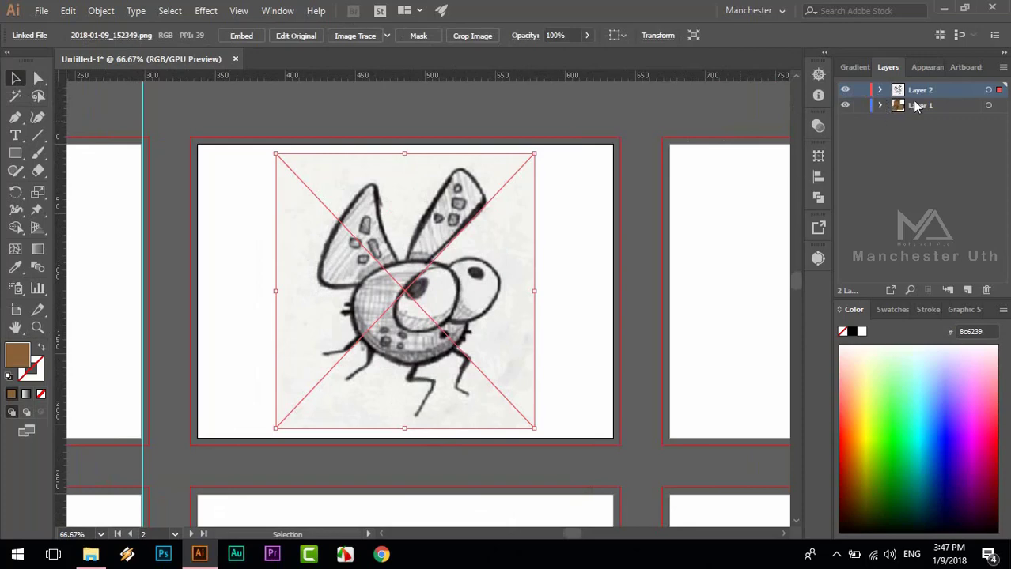
left_click(846, 92)
left_click(846, 91)
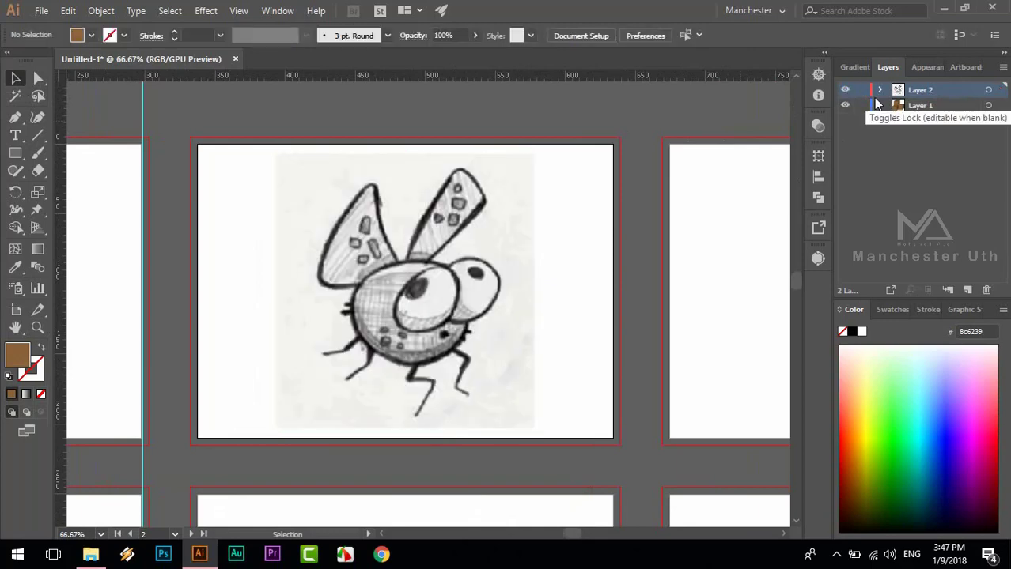
- Turn Layer 2 into a template layer with its images dimmed to 50%
double_click(958, 94)
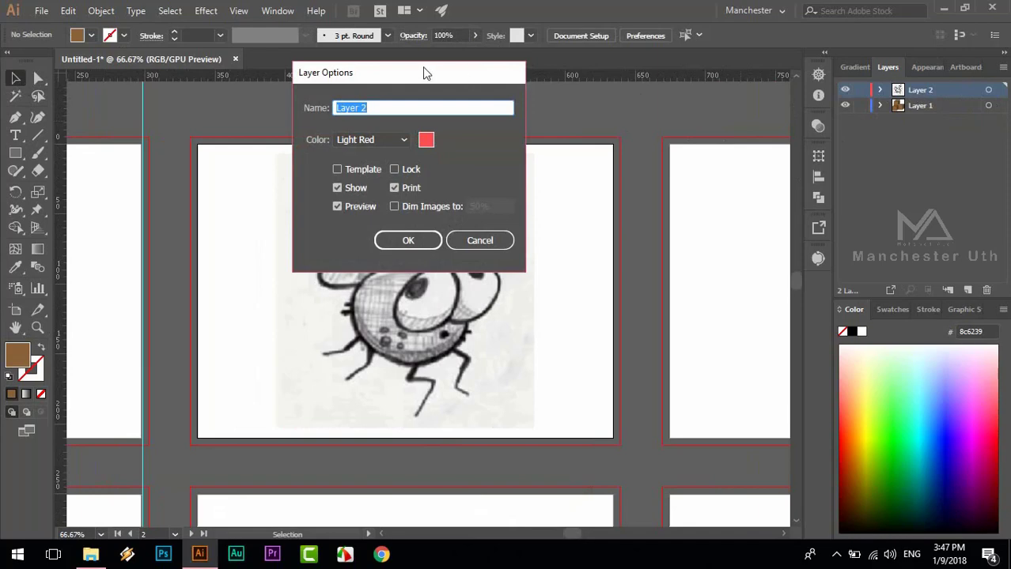
left_click_drag(410, 75, 691, 134)
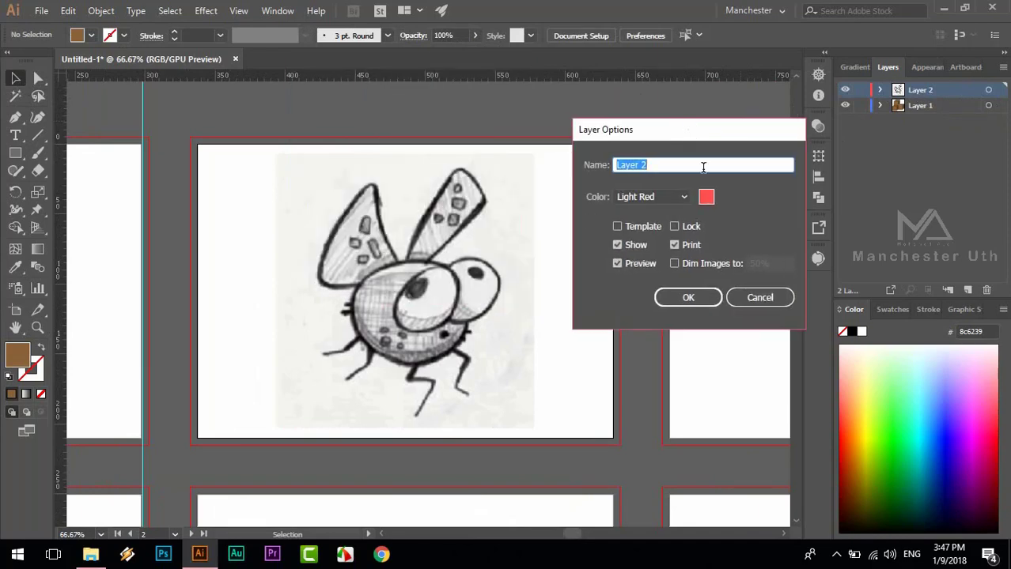
left_click(617, 227)
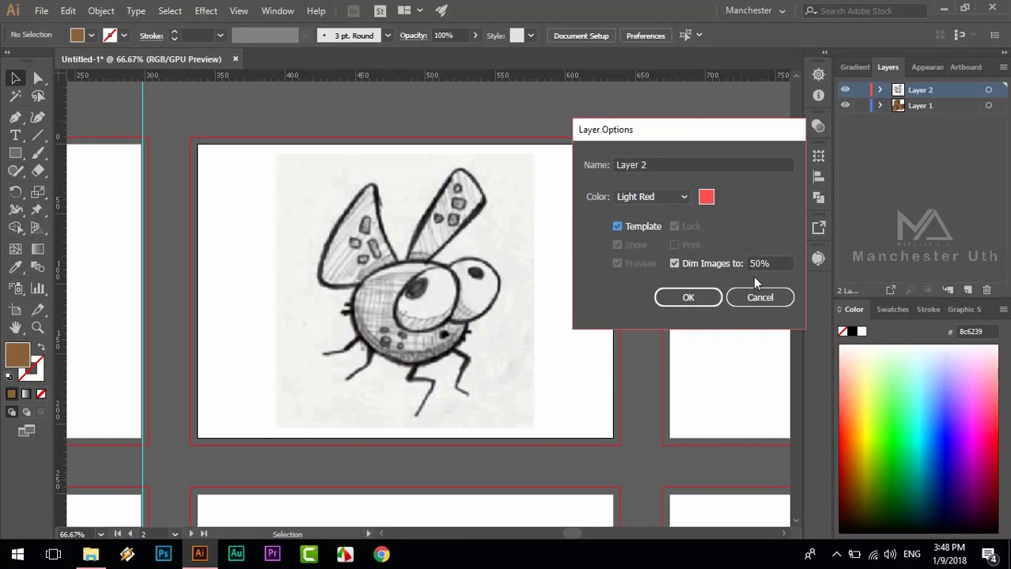
left_click(688, 298)
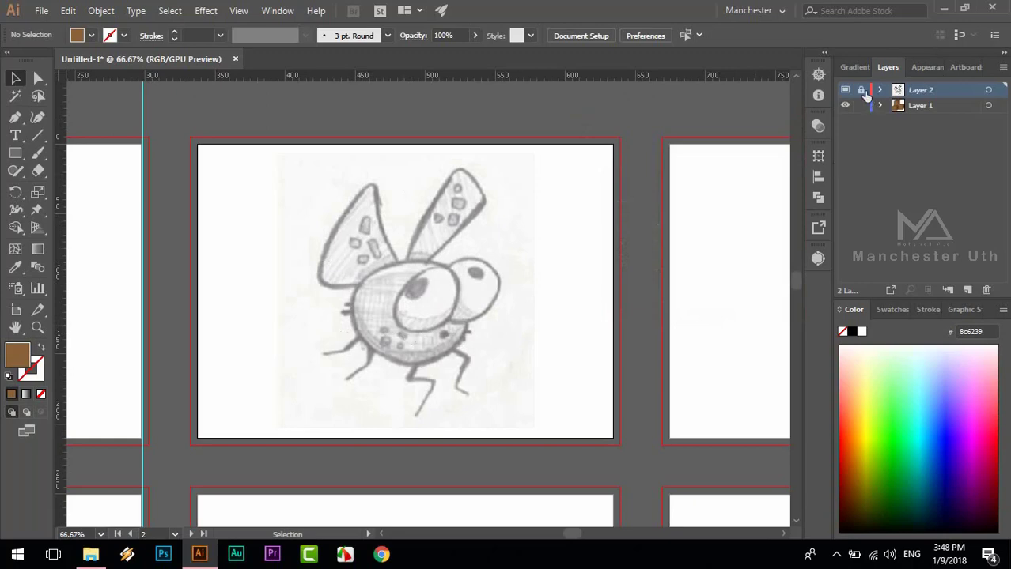
- Choose the Ellipse tool for tracing and add a new layer above the locked sketch template layer
left_click_drag(431, 271, 381, 293)
key("z")
left_click(427, 284)
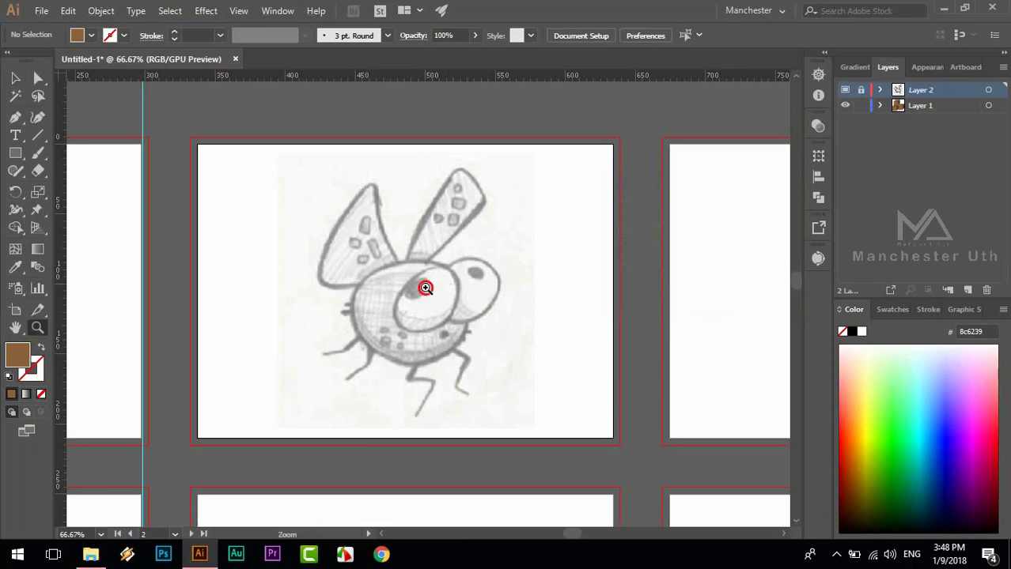
mouse_move(437, 310)
left_mouse_down()
mouse_move(456, 291)
mouse_move(448, 306)
left_mouse_up()
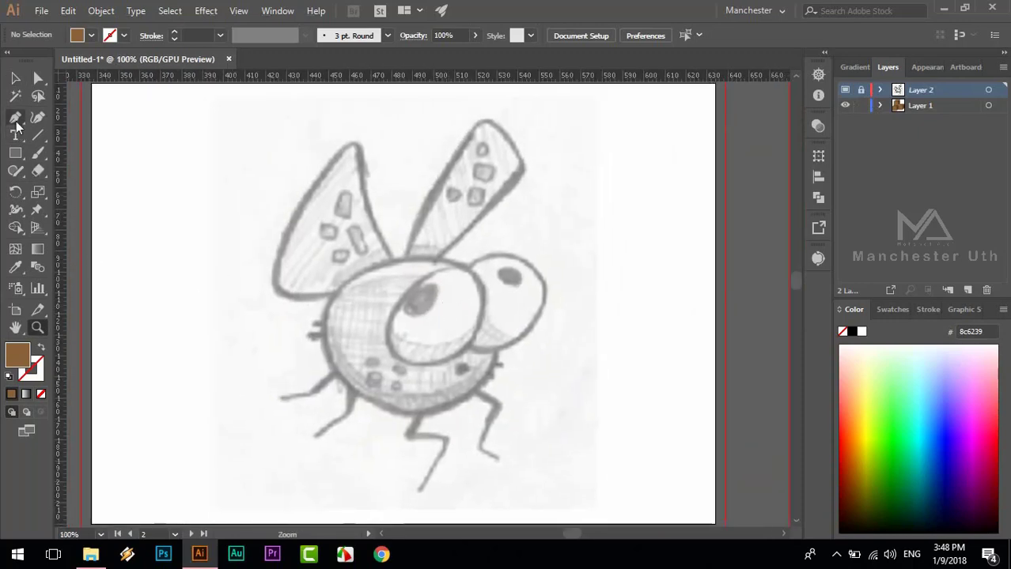
left_click(15, 153)
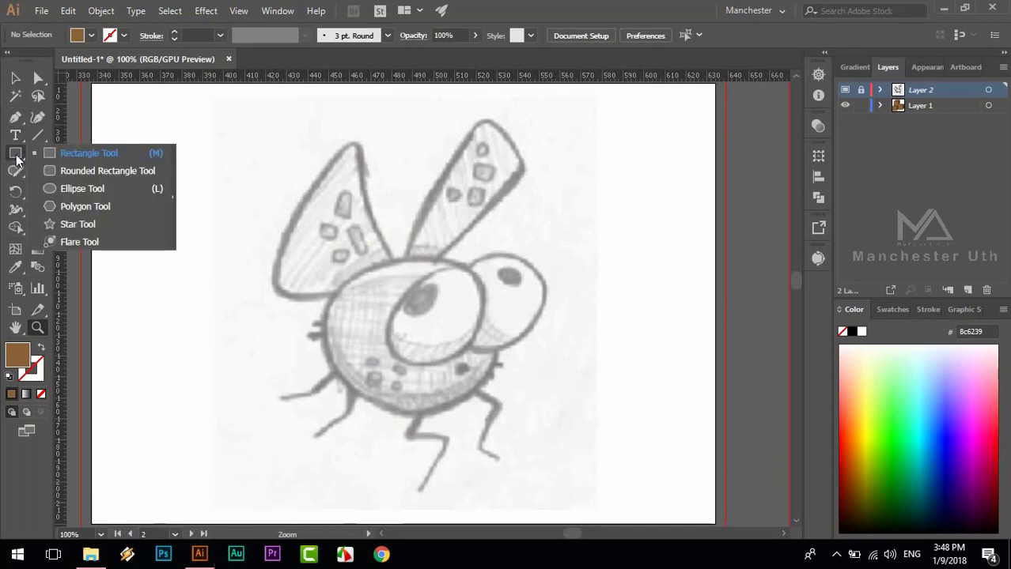
left_click(102, 189)
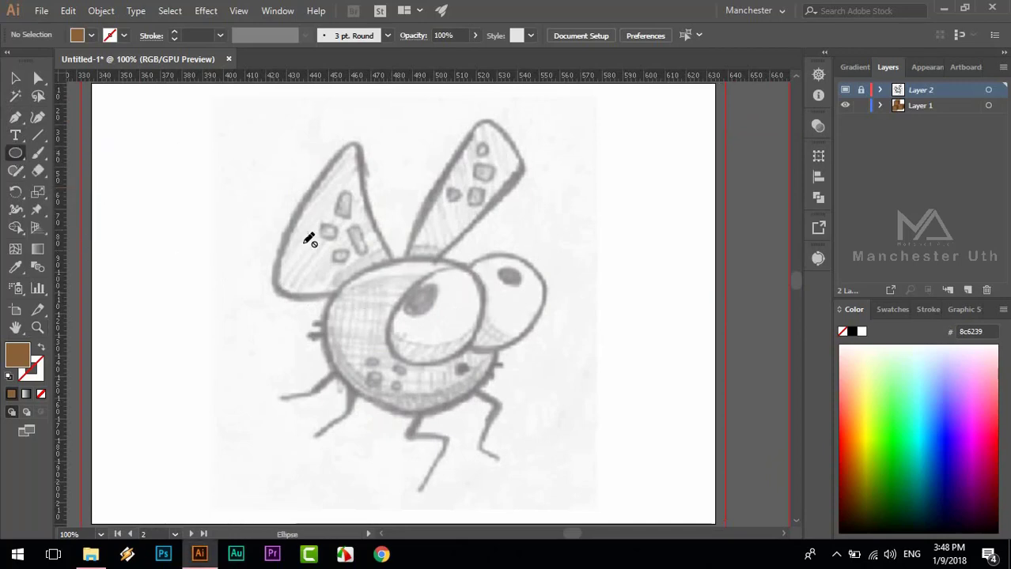
left_click(15, 152)
left_click(98, 186)
left_click(969, 291)
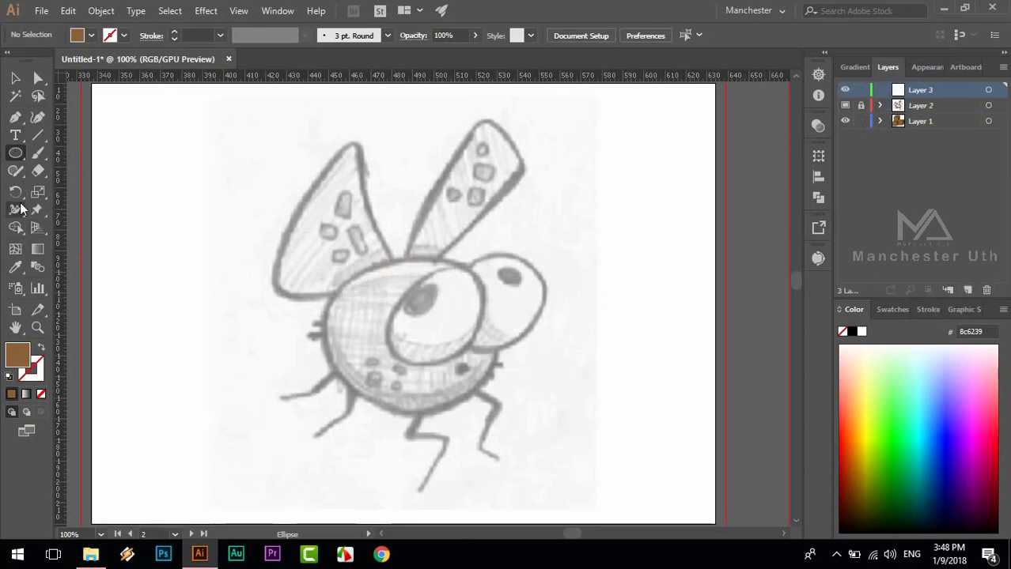
- Set the drawing colors to no fill and a black stroke
left_click(90, 34)
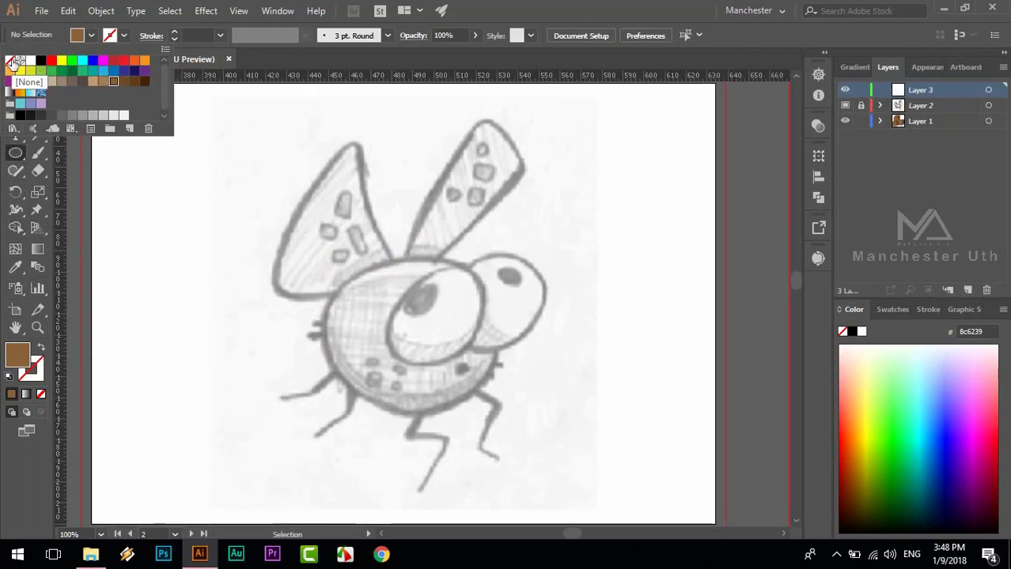
left_click(12, 61)
left_click(120, 34)
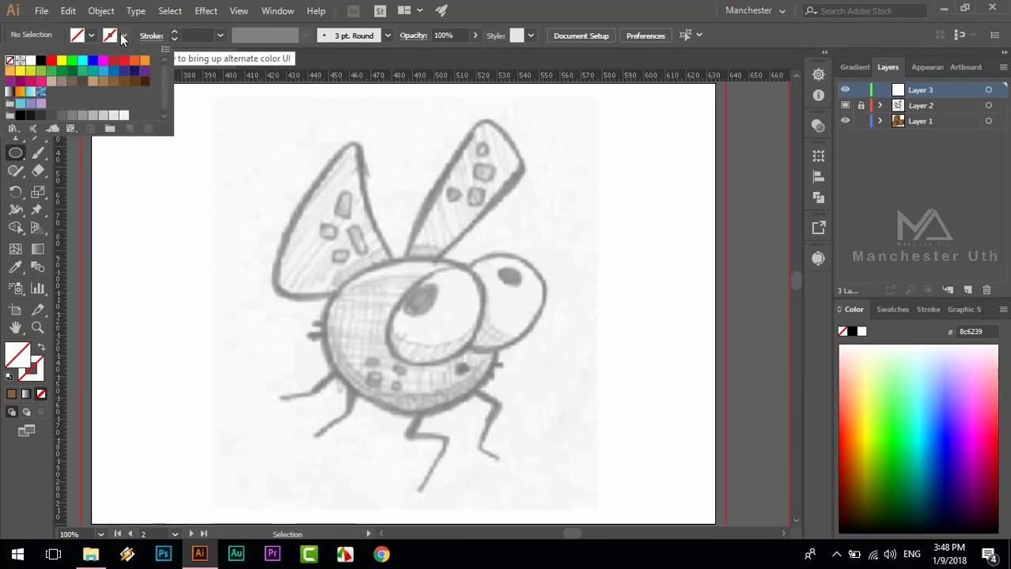
left_click(41, 61)
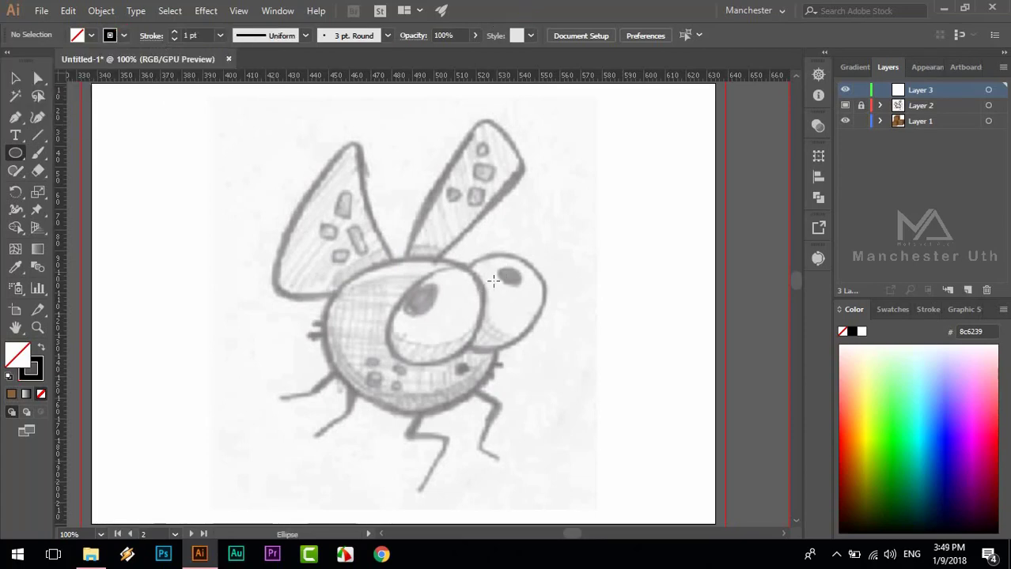
- Trace the insect's body with an ellipse about 86 × 71 mm and its eyes with ellipses about 52 × 48 mm and 52 × 46 mm
left_click_drag(493, 272, 326, 409)
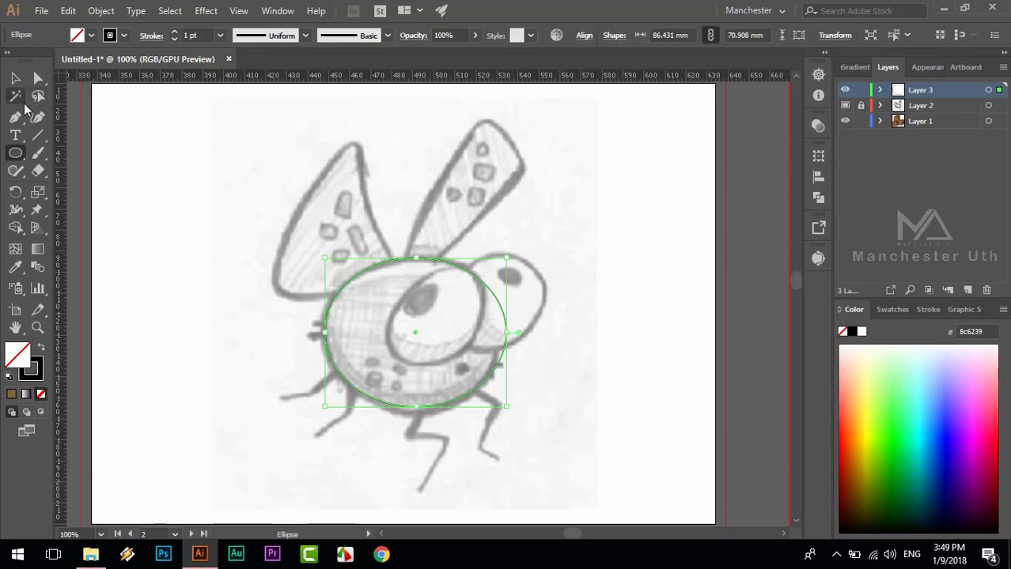
left_click(13, 154)
mouse_move(490, 266)
left_mouse_down()
mouse_move(389, 344)
mouse_move(381, 366)
left_mouse_up()
left_click_drag(546, 266, 440, 346)
key("v")
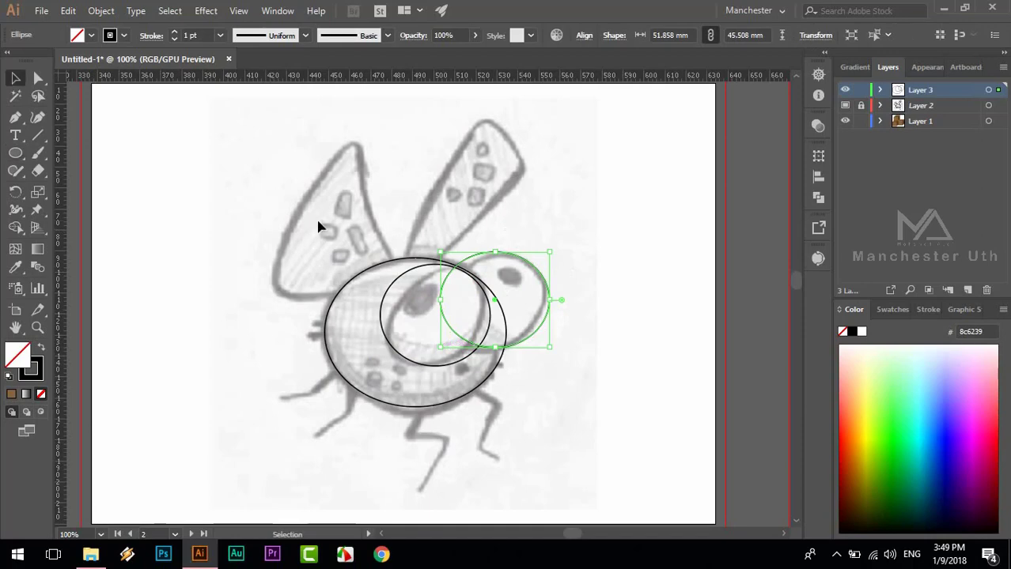
left_click(338, 223)
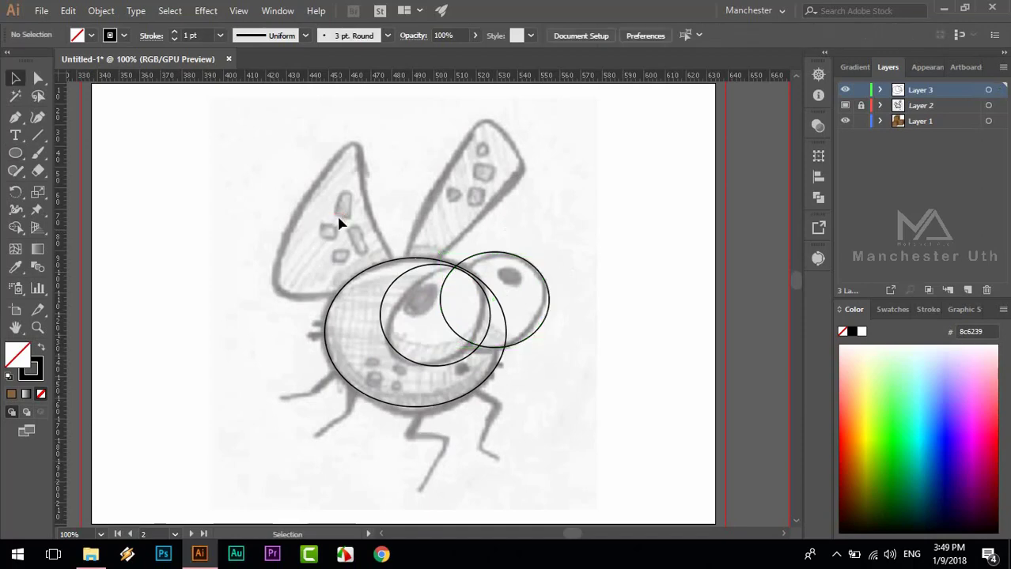
- Trace the insect's left wing with the Pen tool as a closed straight-sided path of four anchor points
left_click(17, 118)
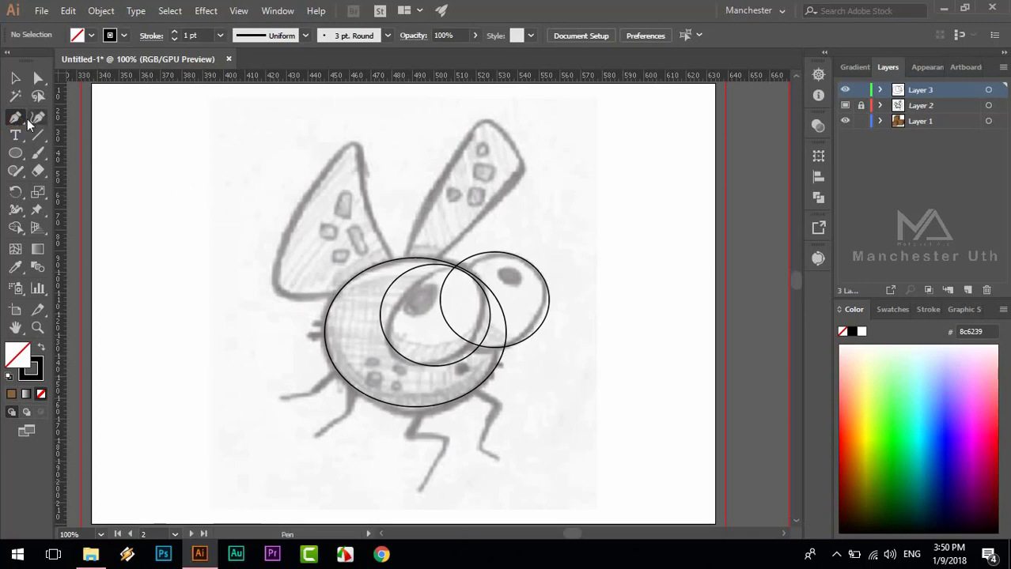
left_click(18, 119)
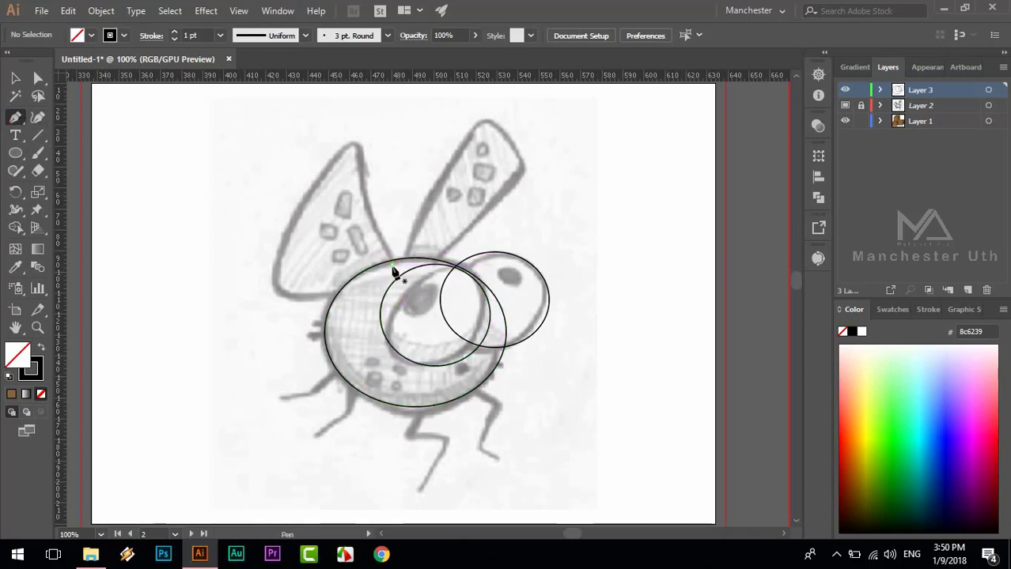
left_click(392, 267)
left_click(350, 143)
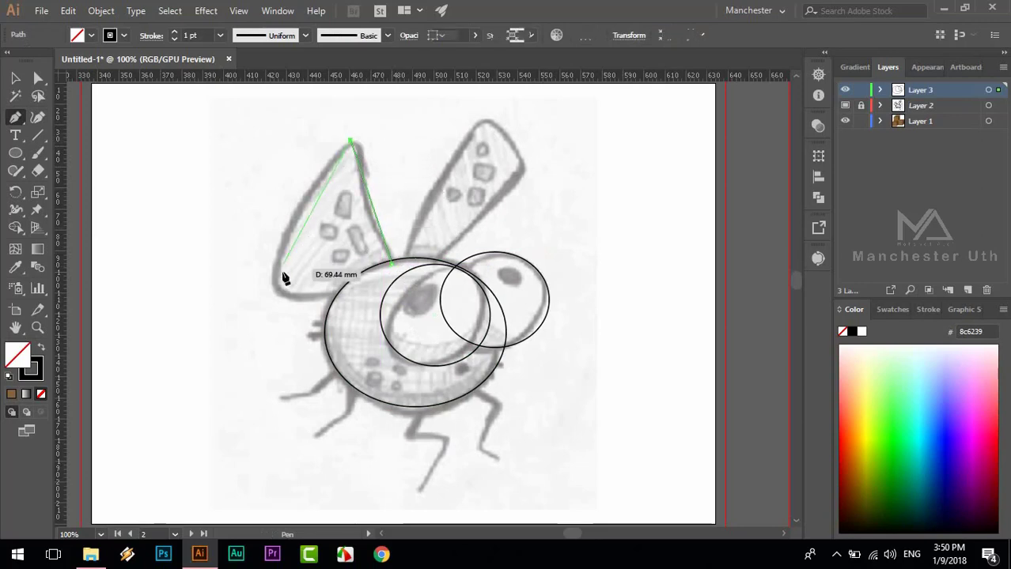
left_click(278, 286)
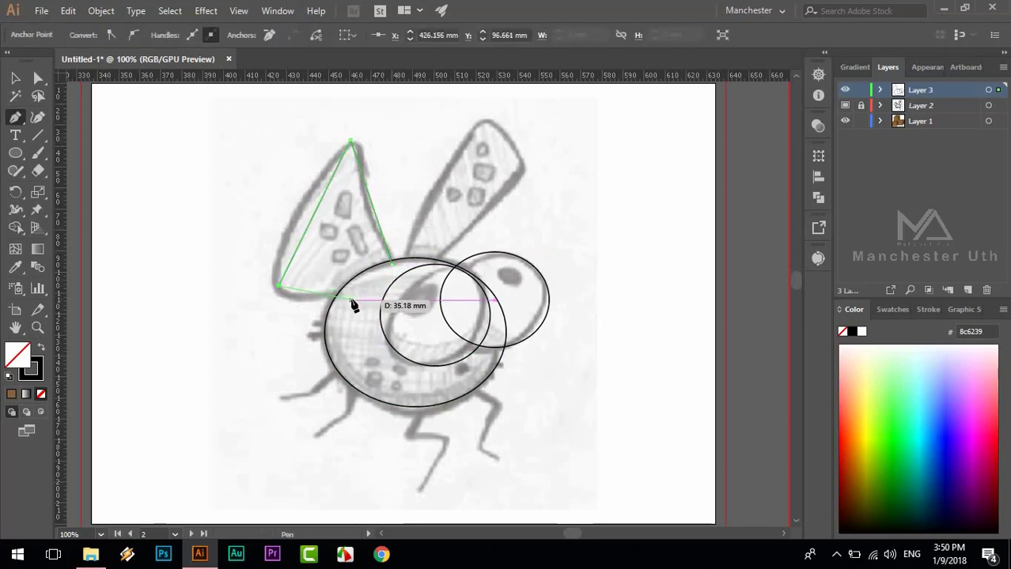
left_click(349, 294)
left_click(393, 268)
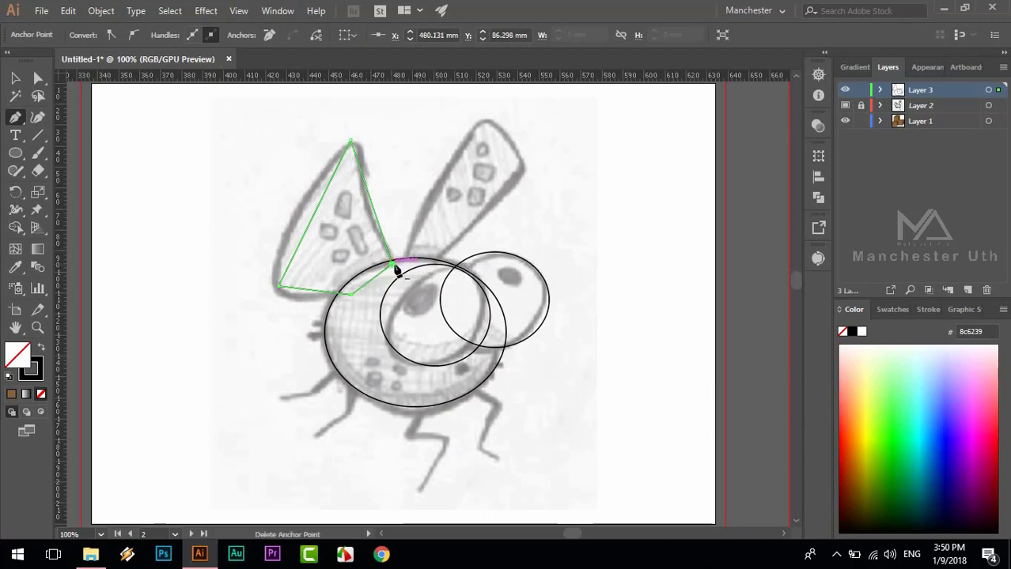
- Outline the insect's right wing with a closed four-point straight-sided Pen path, starting at the top of the body
left_click(403, 264)
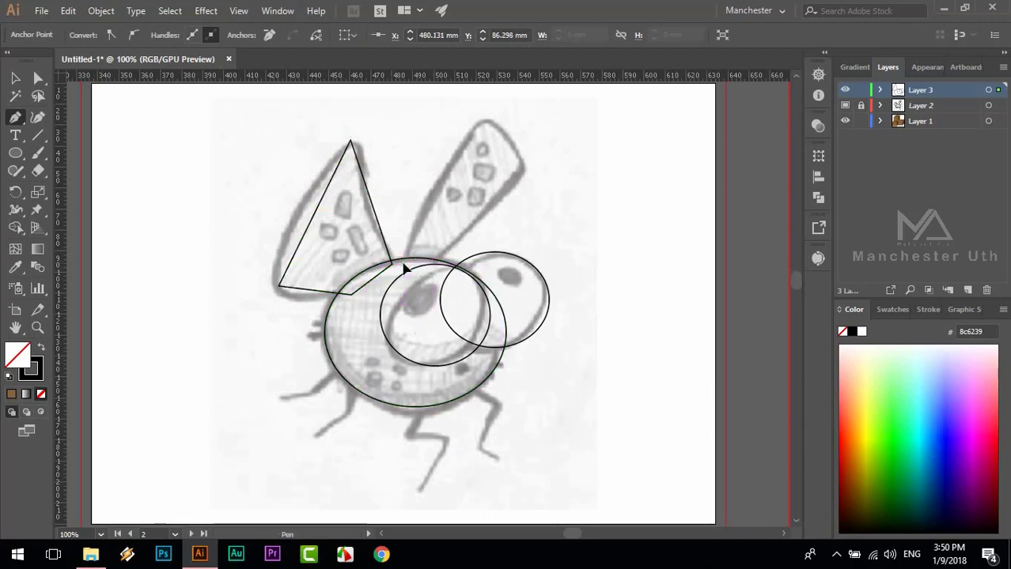
left_click(478, 124)
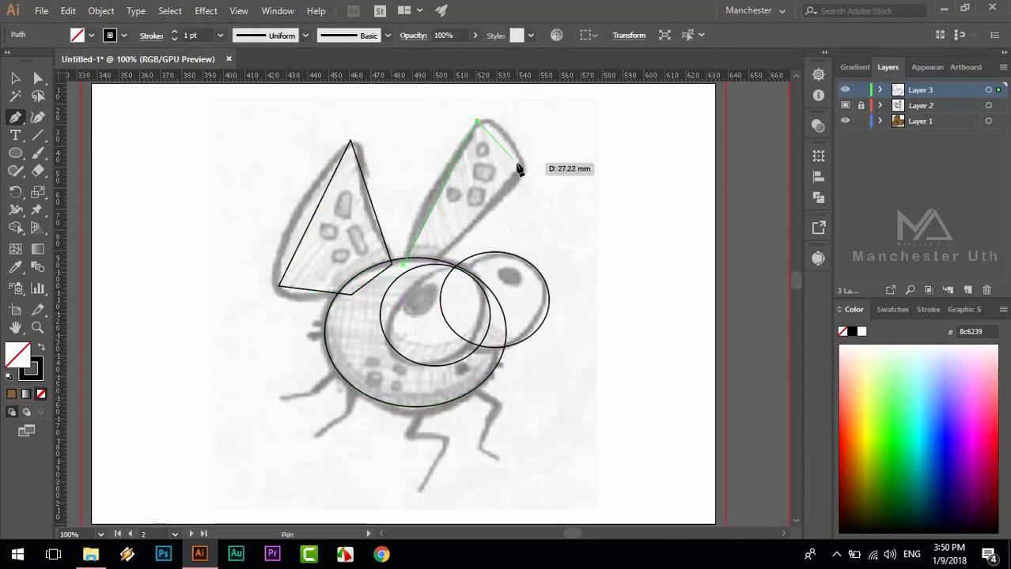
left_click(525, 169)
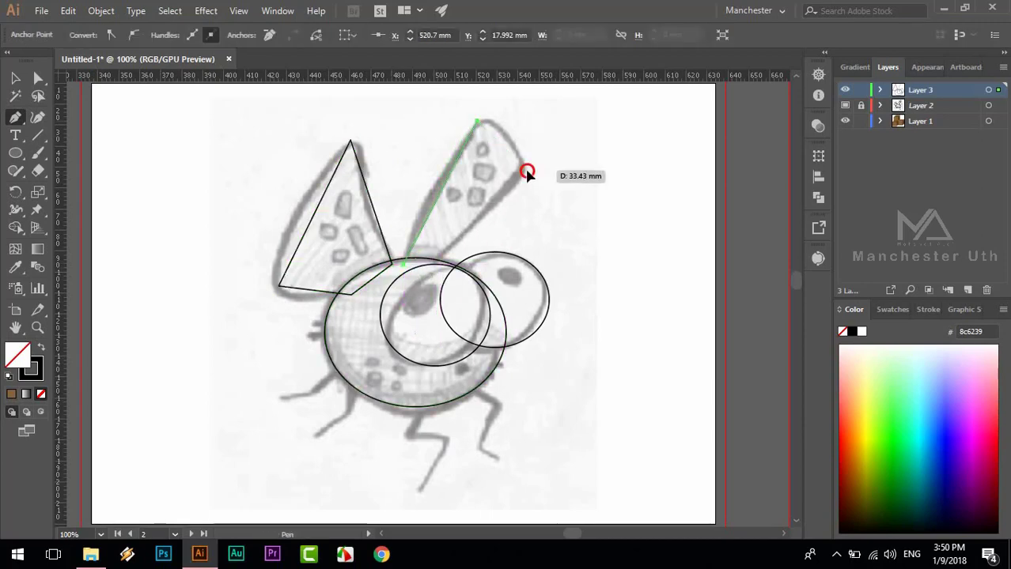
left_click(427, 262)
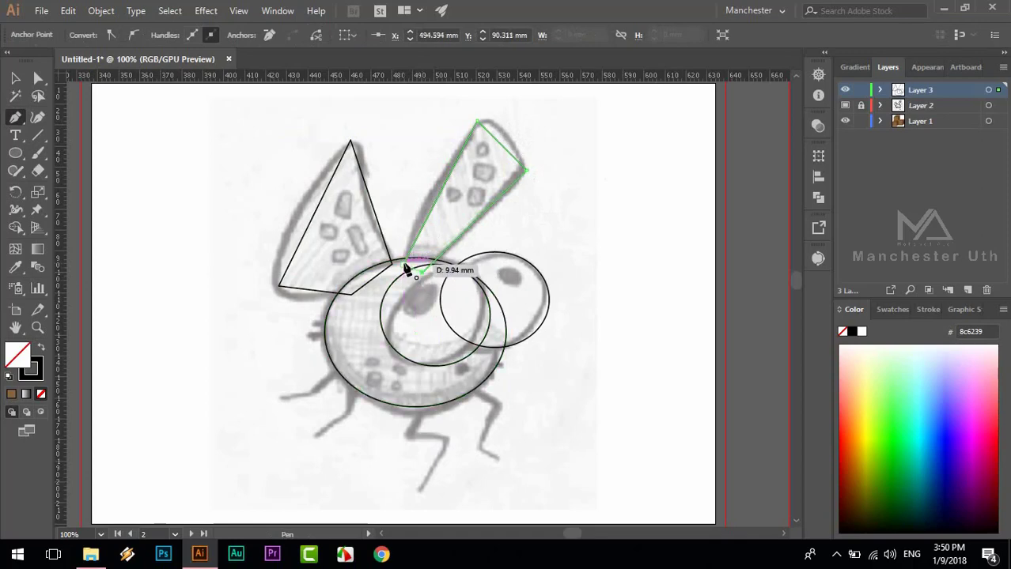
left_click(404, 265)
left_click(15, 78)
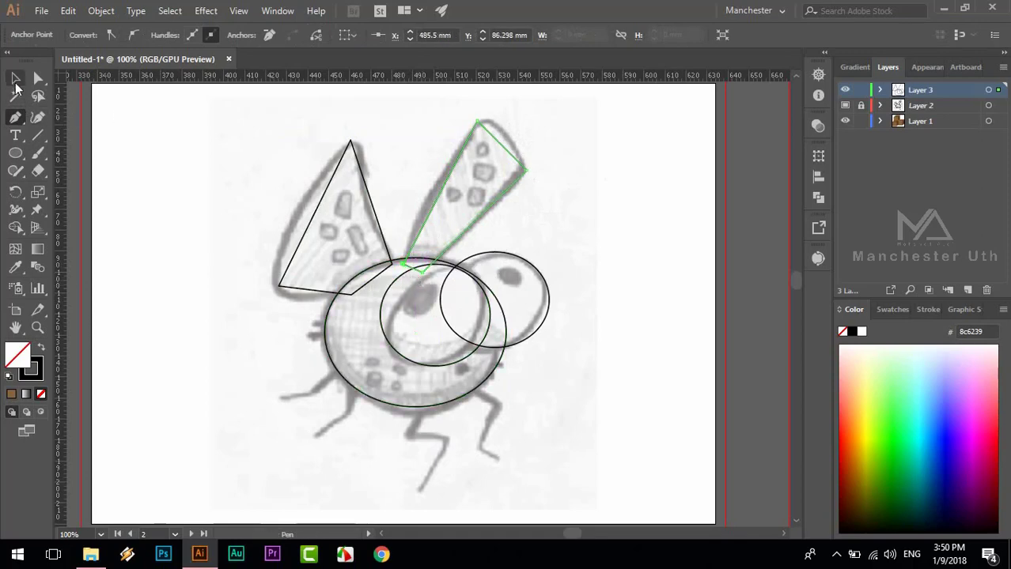
left_click(618, 255)
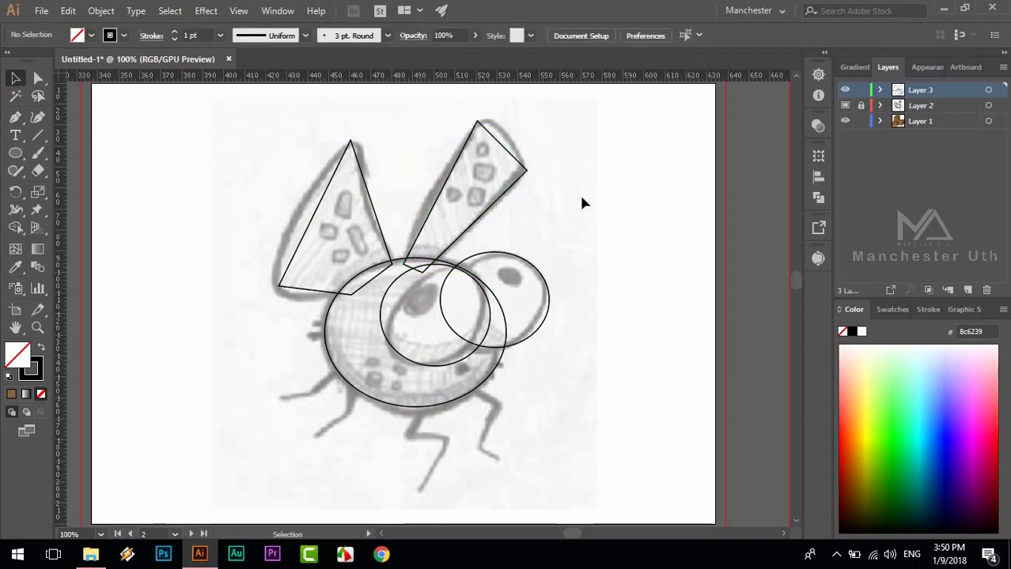
- Fill the body ellipse with RGB yellow (ffff00), keeping its black stroke
left_click(379, 404)
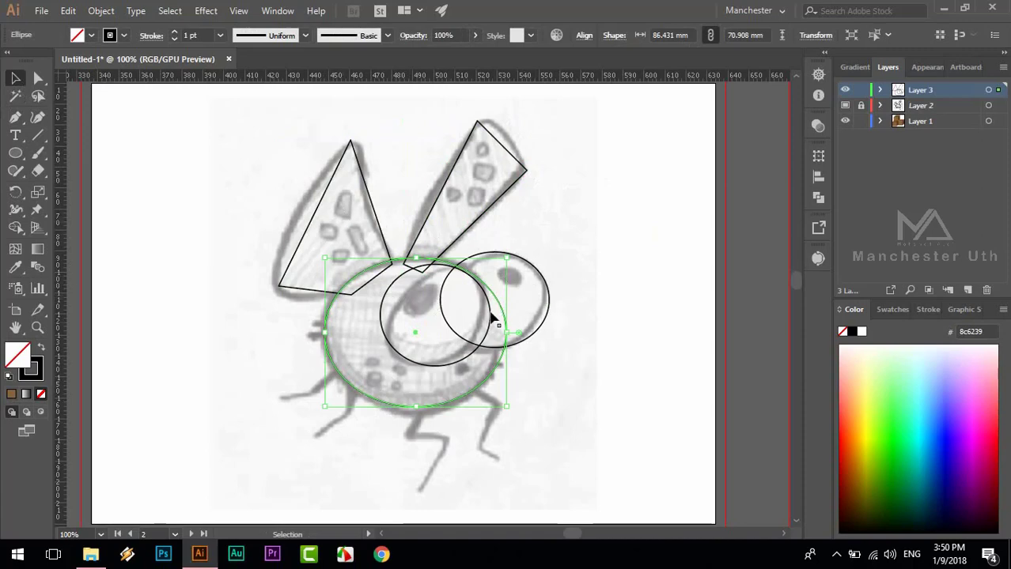
left_click(125, 37)
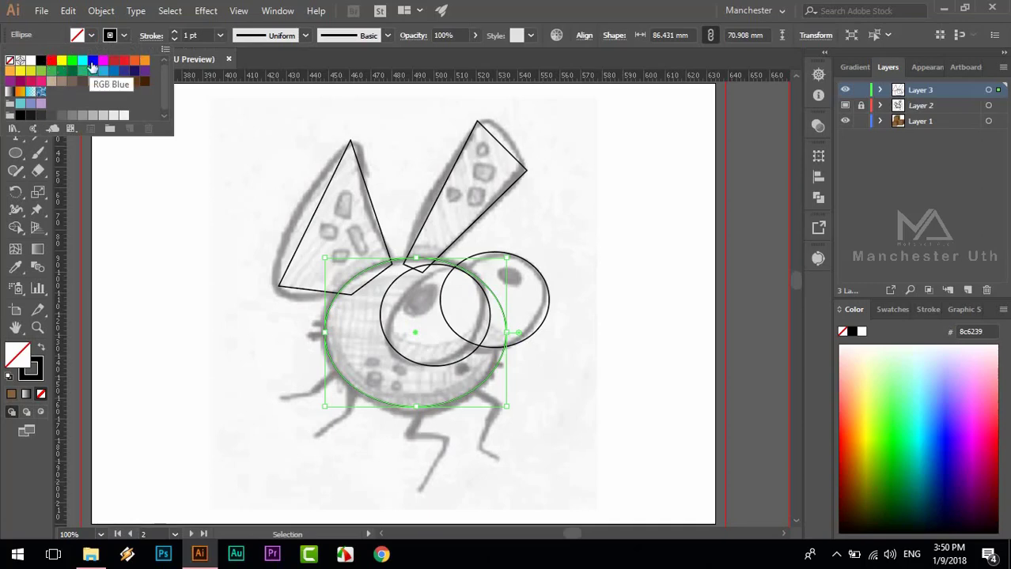
left_click(63, 60)
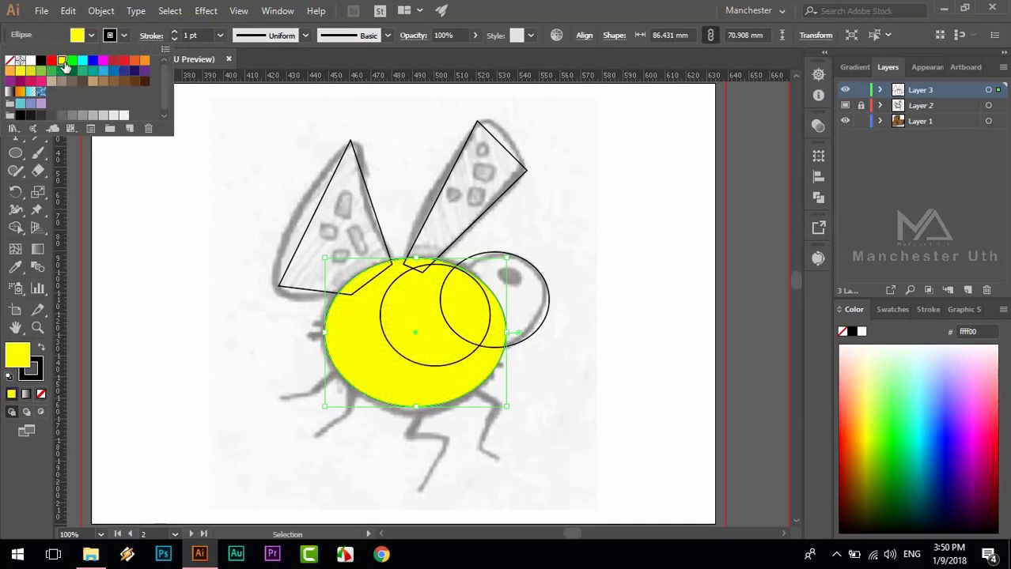
left_click(474, 350)
- Fill both eye ellipses with white, keeping their black strokes
left_click(542, 324)
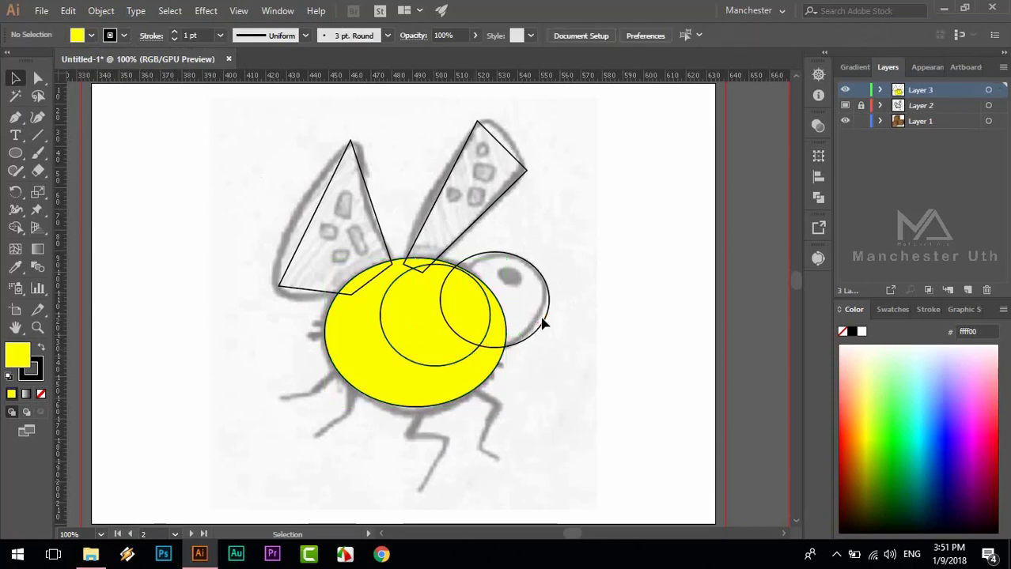
left_click(489, 333)
left_click(91, 35)
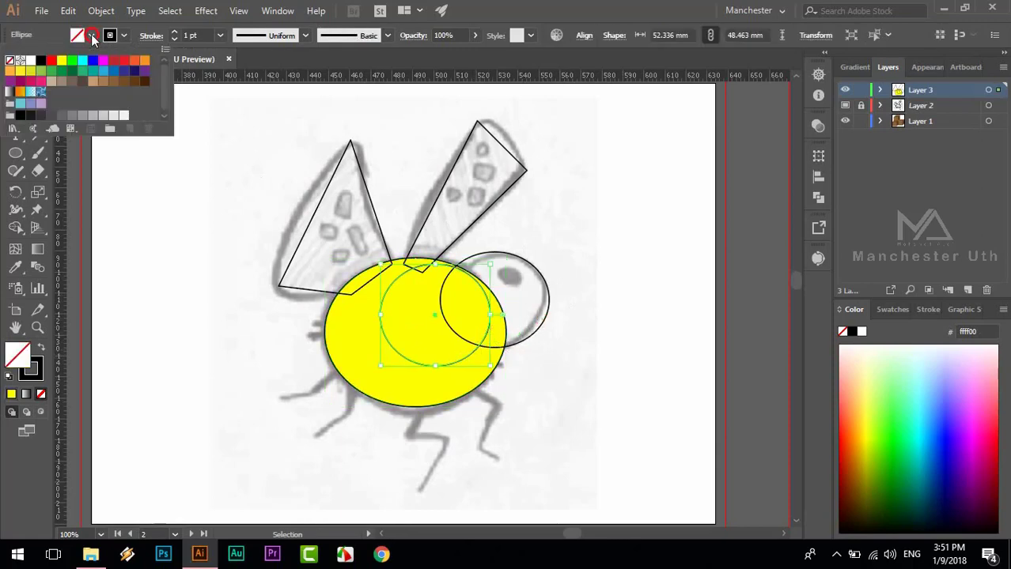
left_click(30, 61)
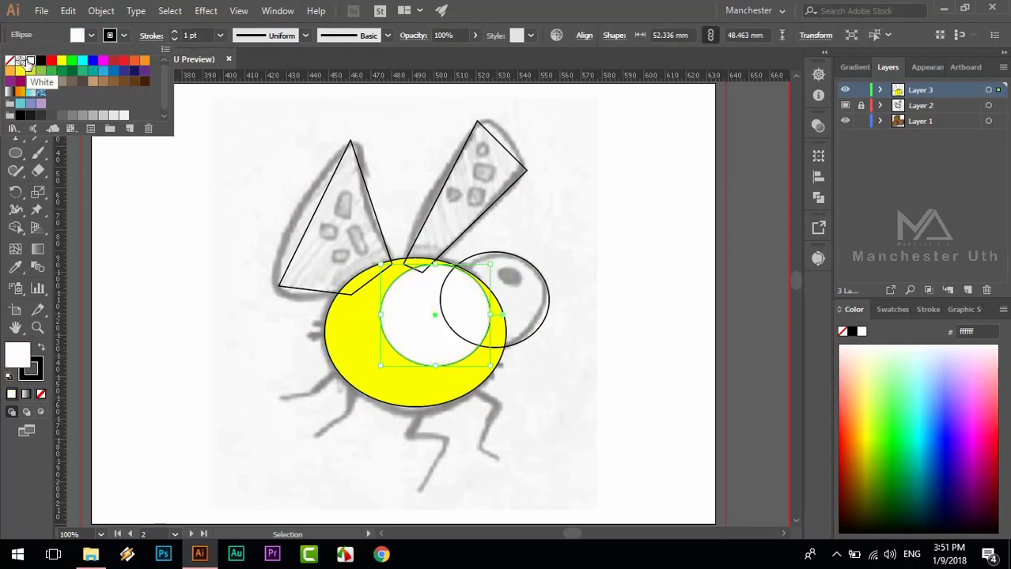
left_click(551, 316)
left_click(549, 315)
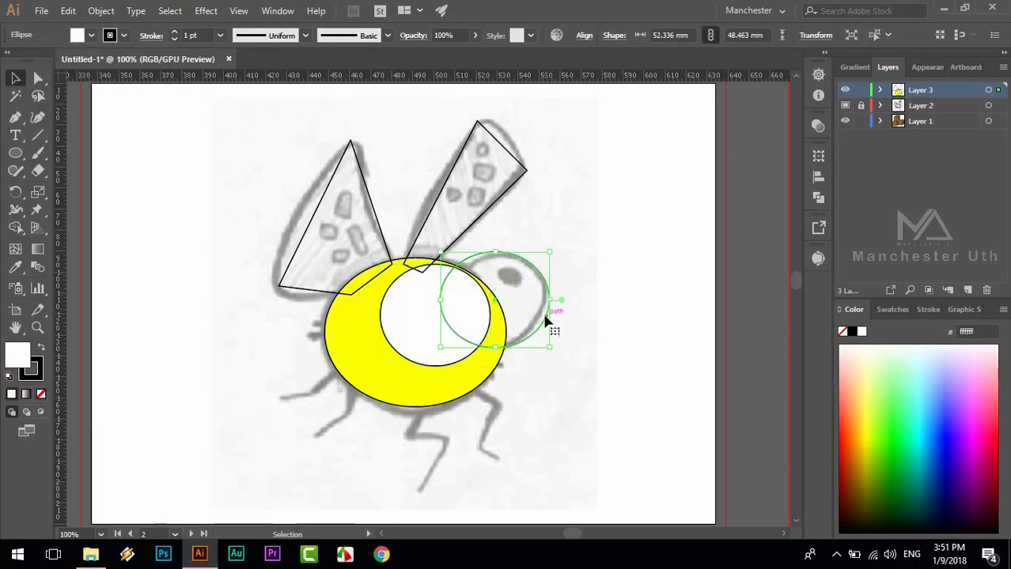
left_click(91, 36)
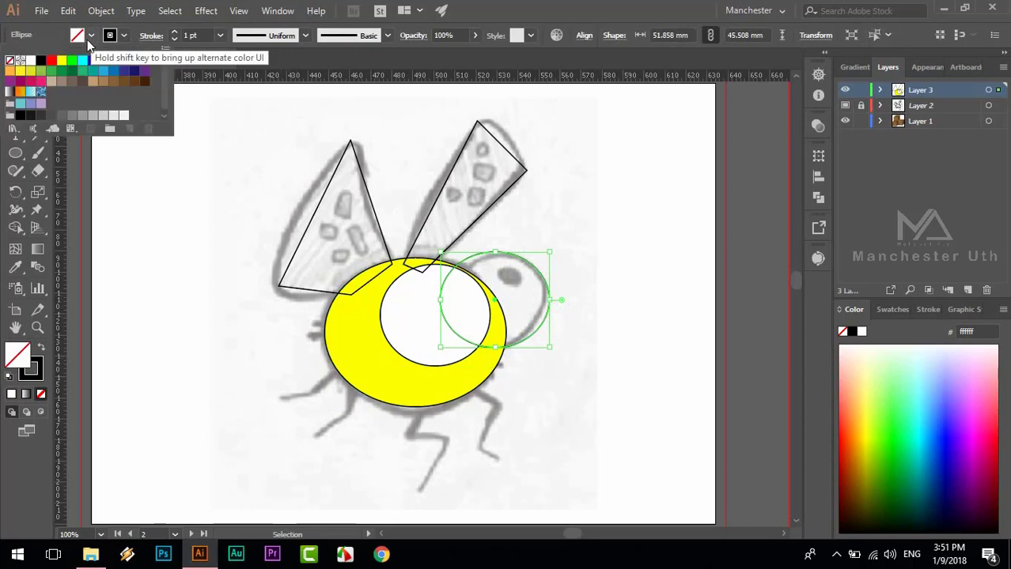
left_click(29, 63)
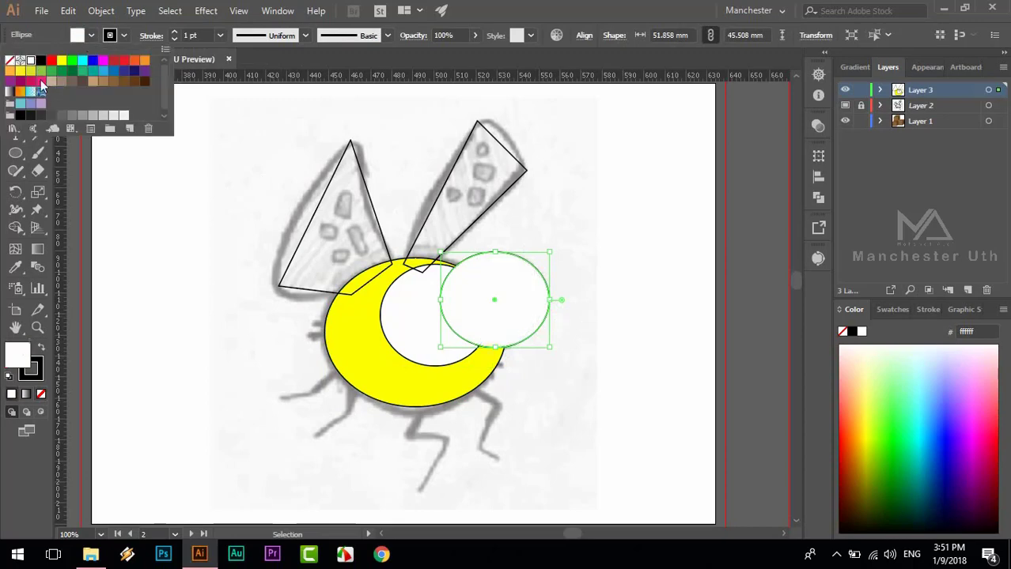
left_click(450, 325)
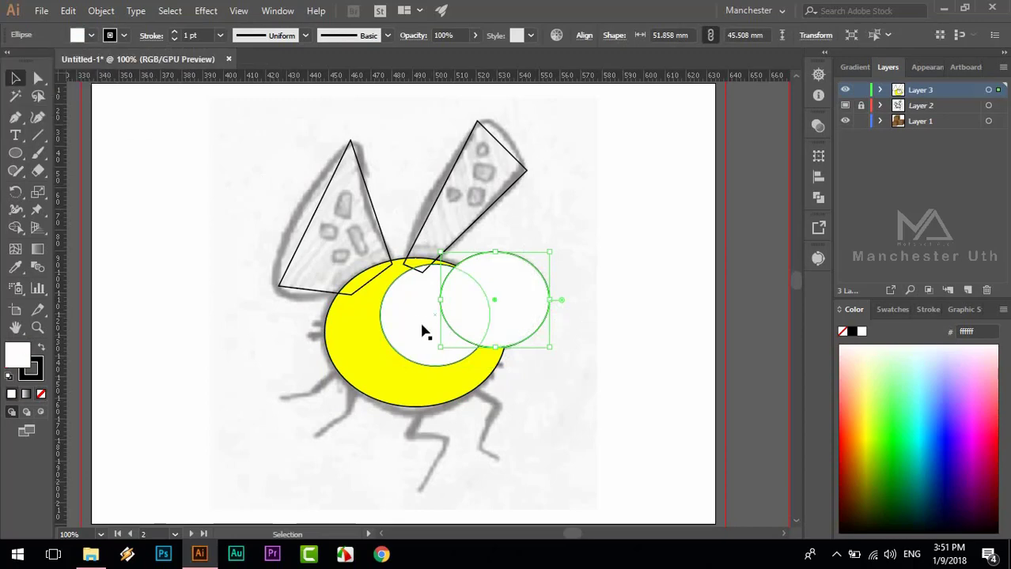
- Expand Layer 3 and hide the yellow body ellipse and both white eye ellipses
left_click(880, 90)
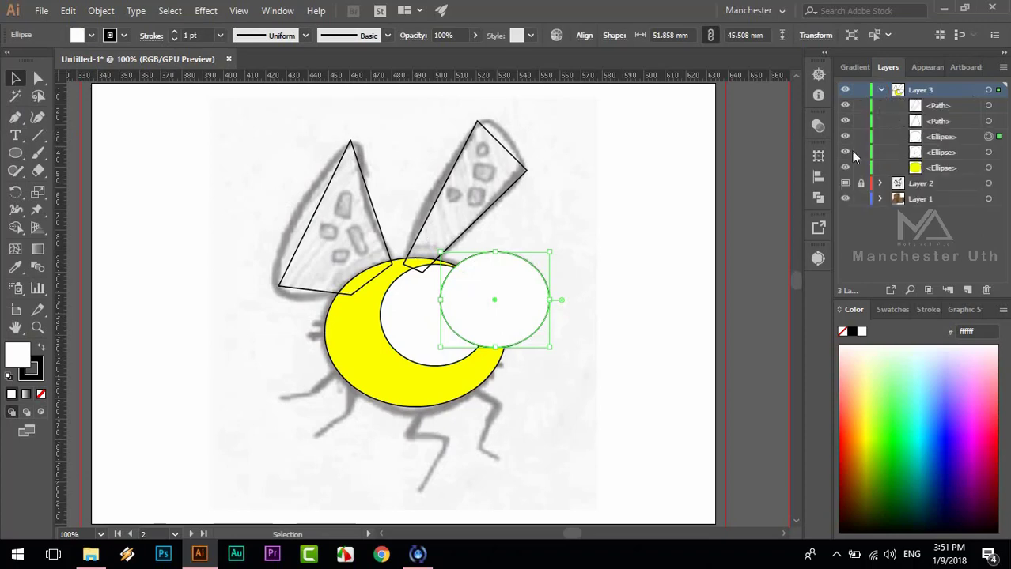
left_click(844, 152)
left_click(845, 136)
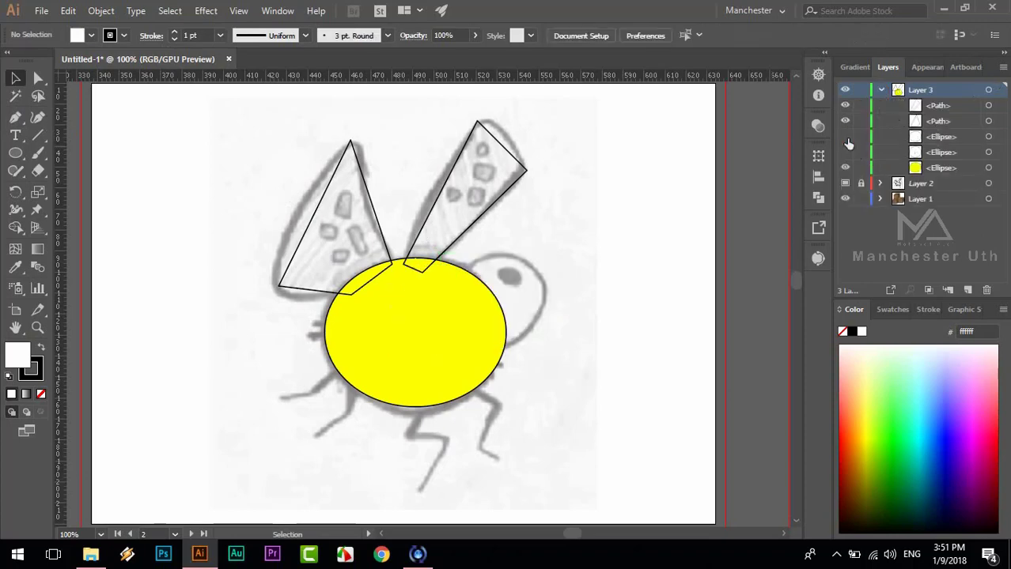
left_click(844, 136)
left_click(844, 151)
left_click(845, 168)
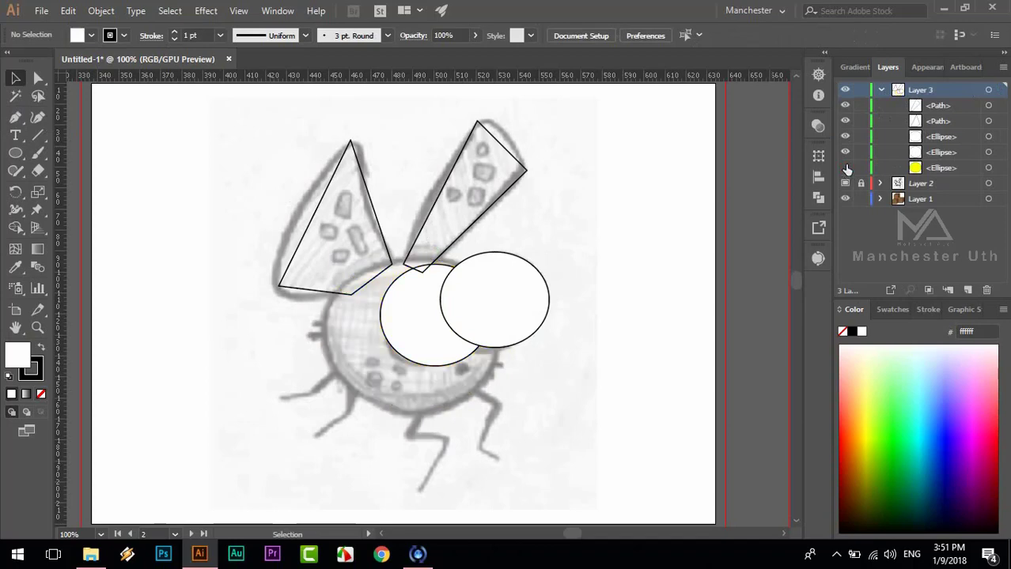
left_click(845, 152)
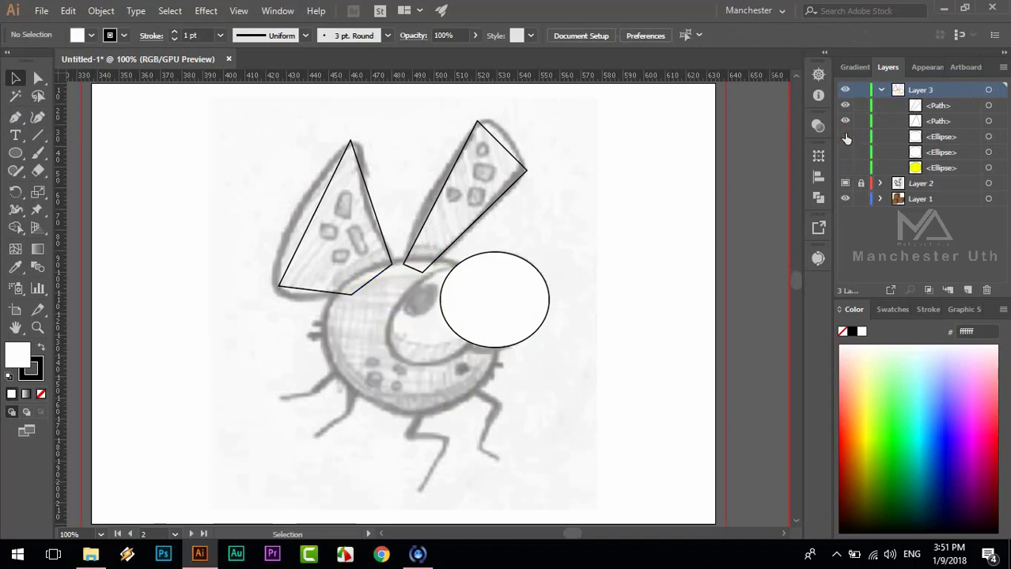
left_click(845, 137)
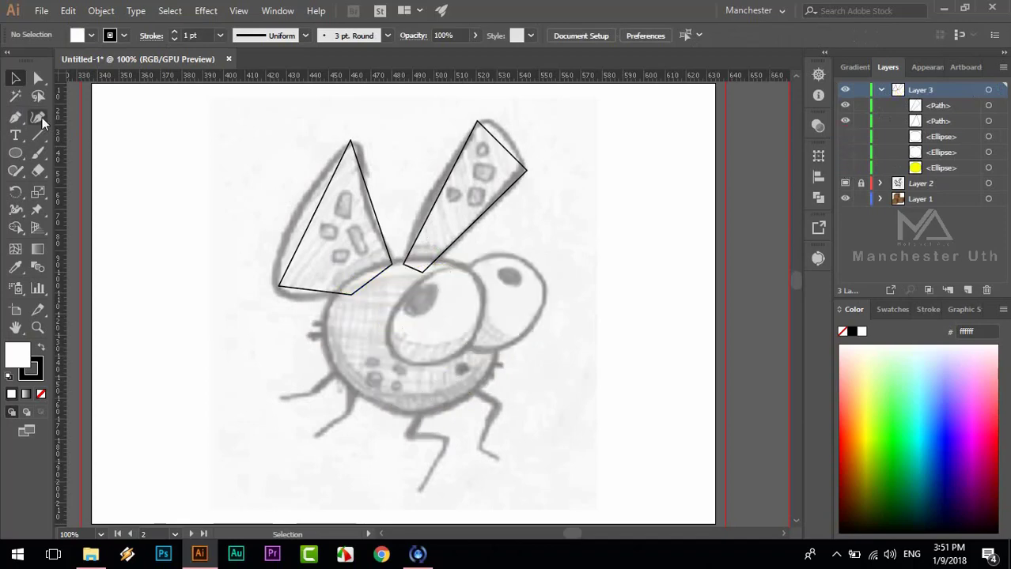
- Trace the pupils on the sketch with circles about 14.6 mm wide in the left eye and 9.7 mm in the right eye
left_click(15, 153)
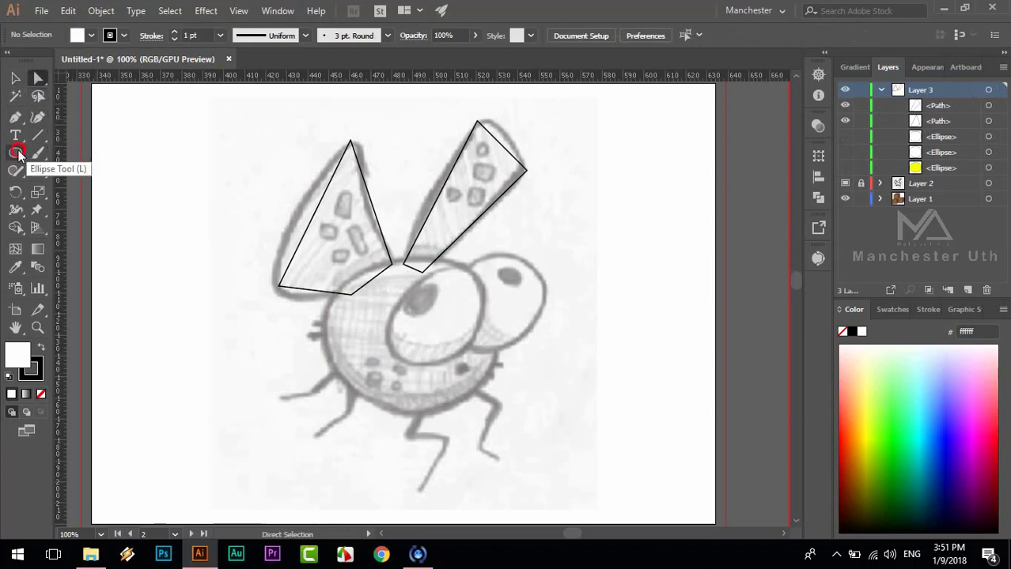
left_click_drag(437, 289, 407, 318)
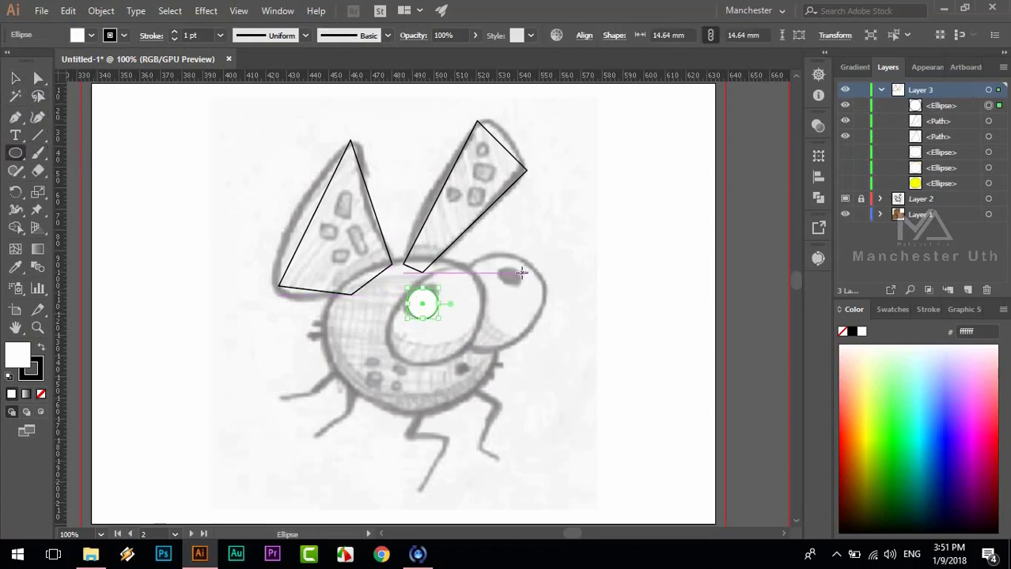
left_click_drag(518, 272, 499, 289)
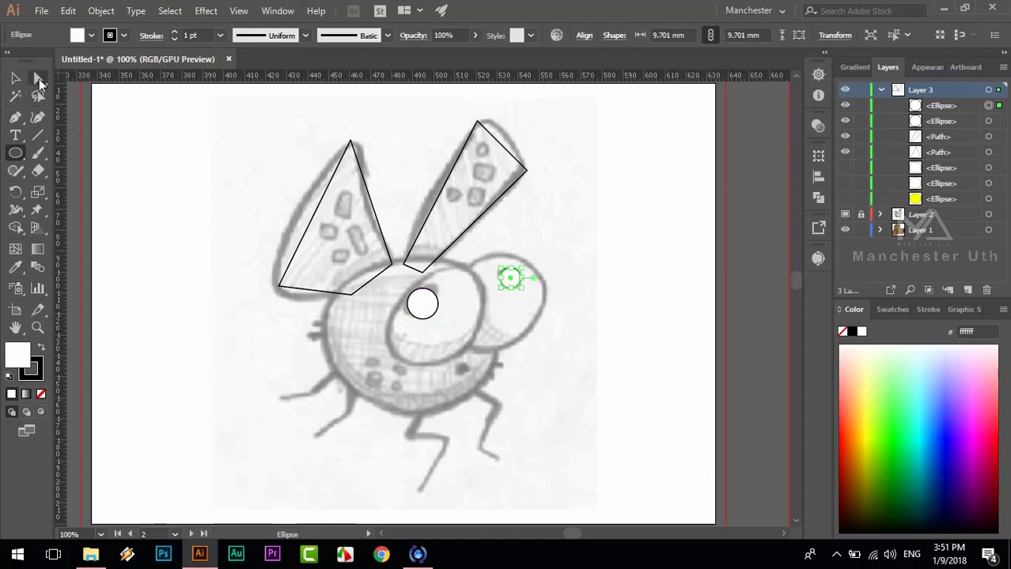
- Remove the stroke from both pupil circles and fill them with black
left_click(14, 79)
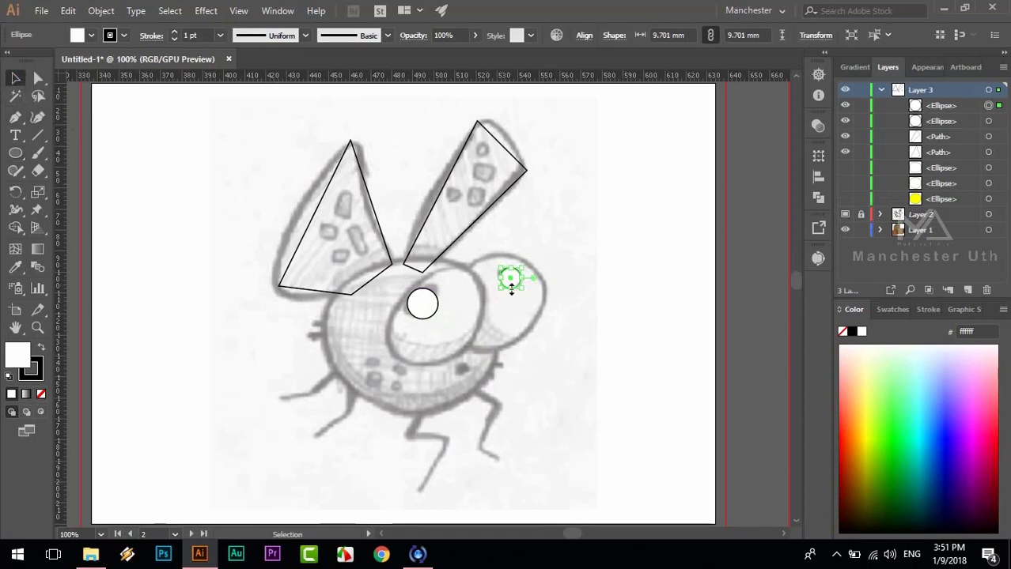
left_click(437, 299, "shift")
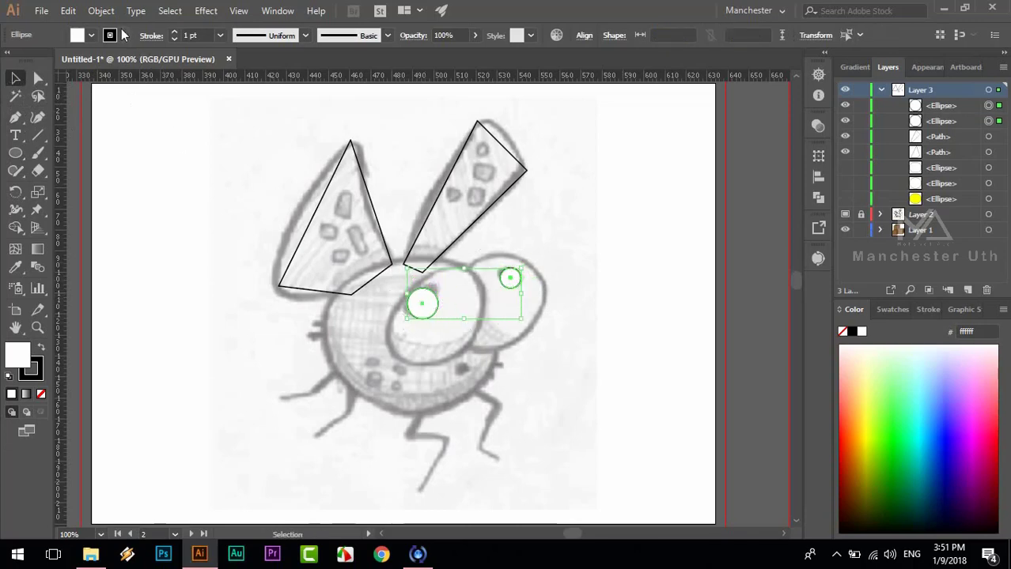
left_click(123, 35)
left_click(10, 62)
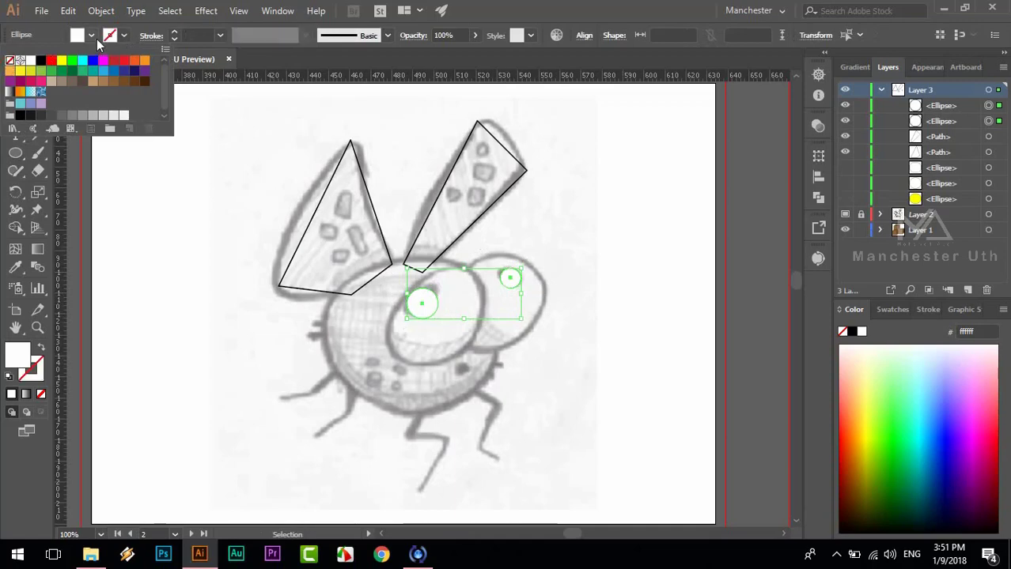
left_click(42, 61)
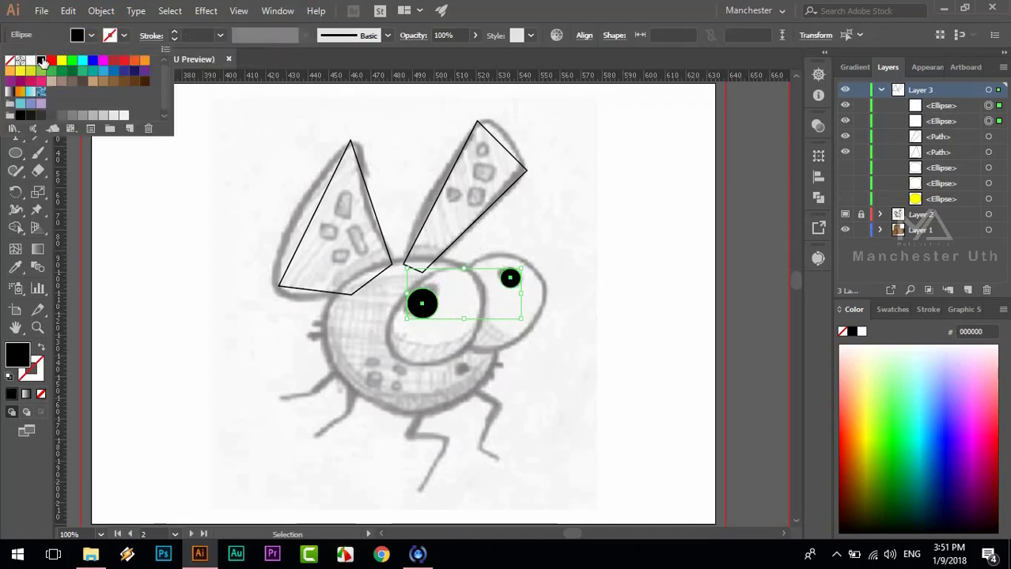
left_click(575, 200)
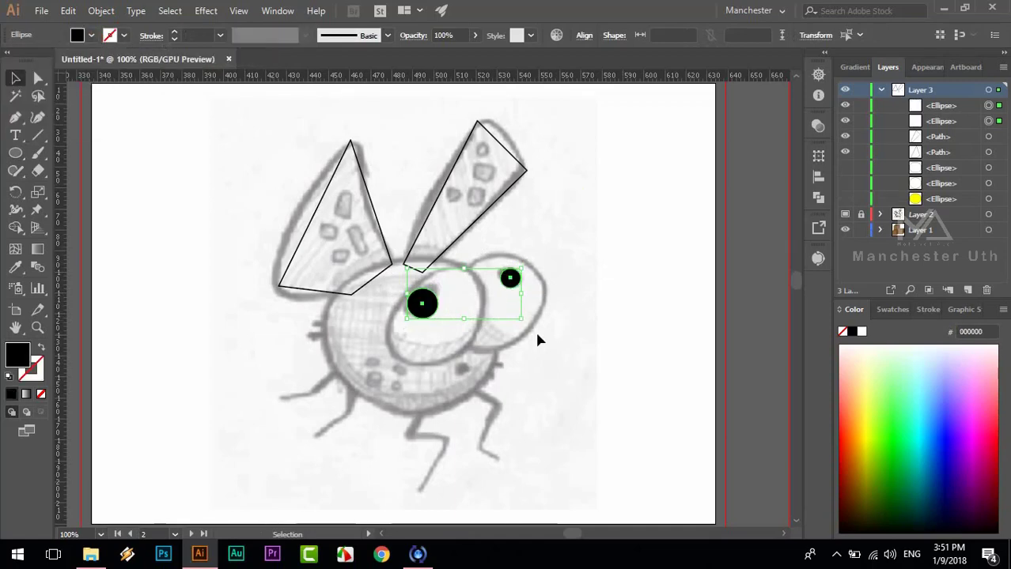
- Show the hidden eye ellipses and yellow body ellipse in Layer 3 again
left_click(844, 168)
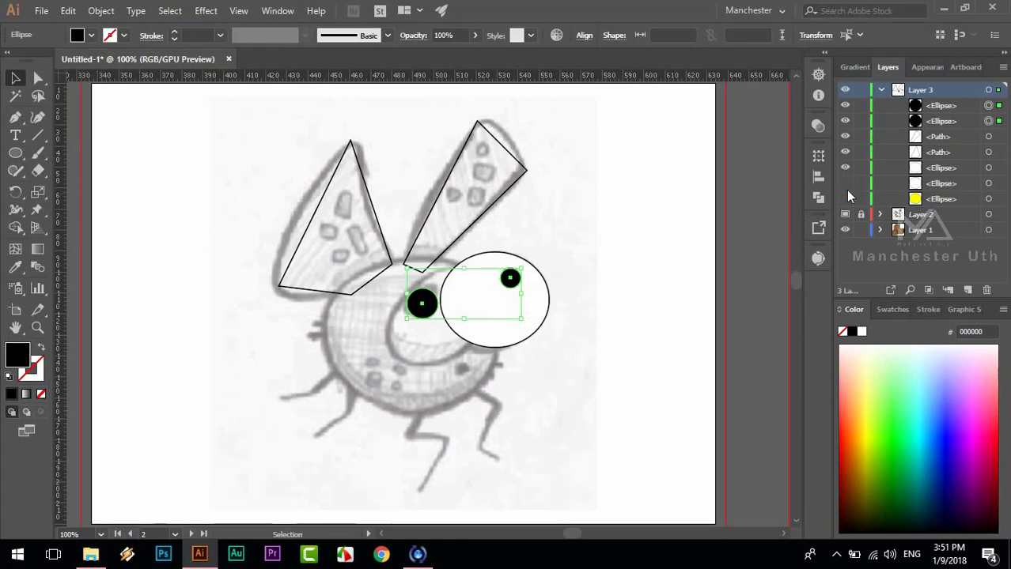
left_click(844, 184)
left_click(845, 199)
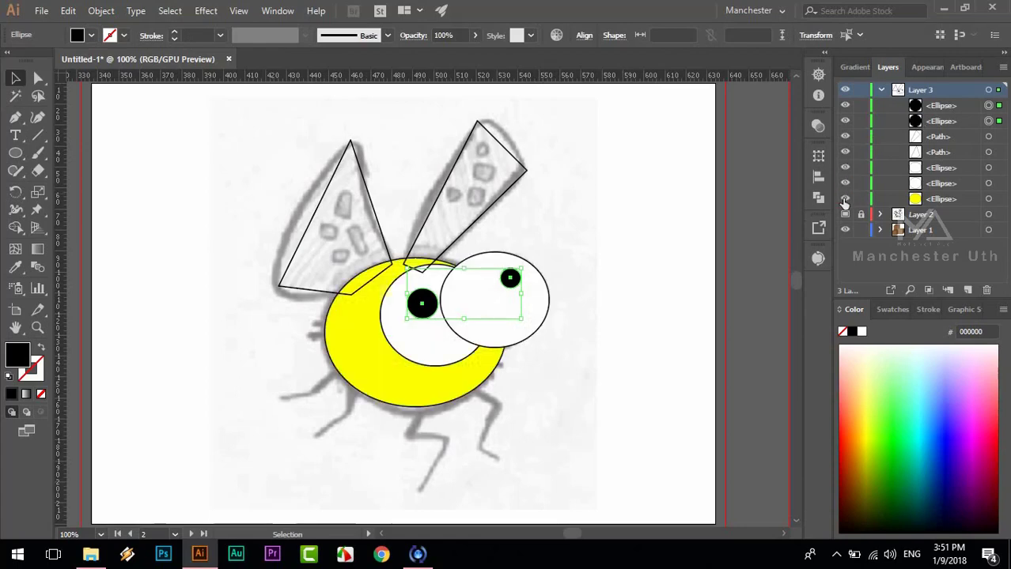
- Try to set the stroke of the two white eye ellipses to none
left_click(599, 315)
left_click(538, 329)
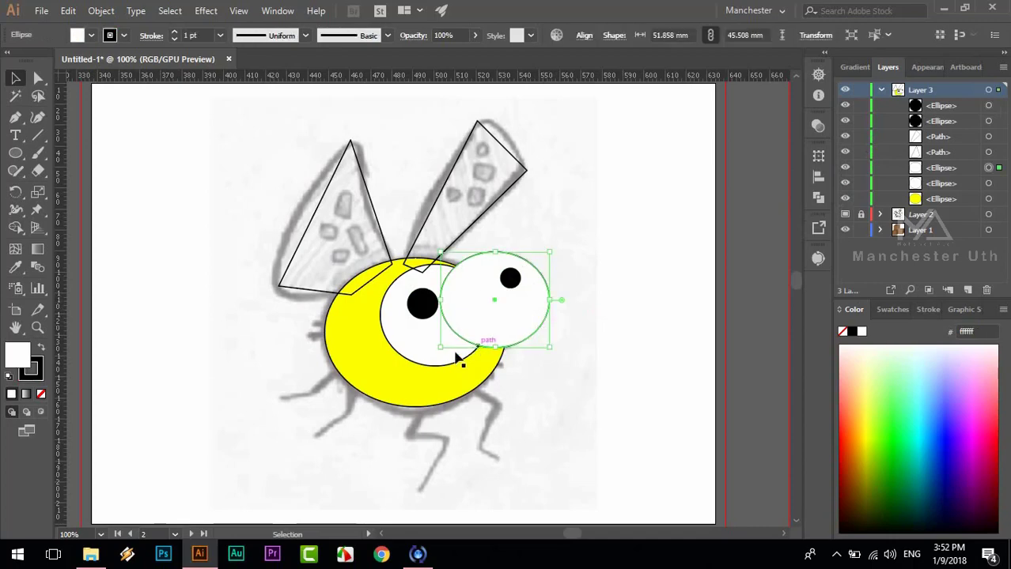
left_click(442, 366, "shift")
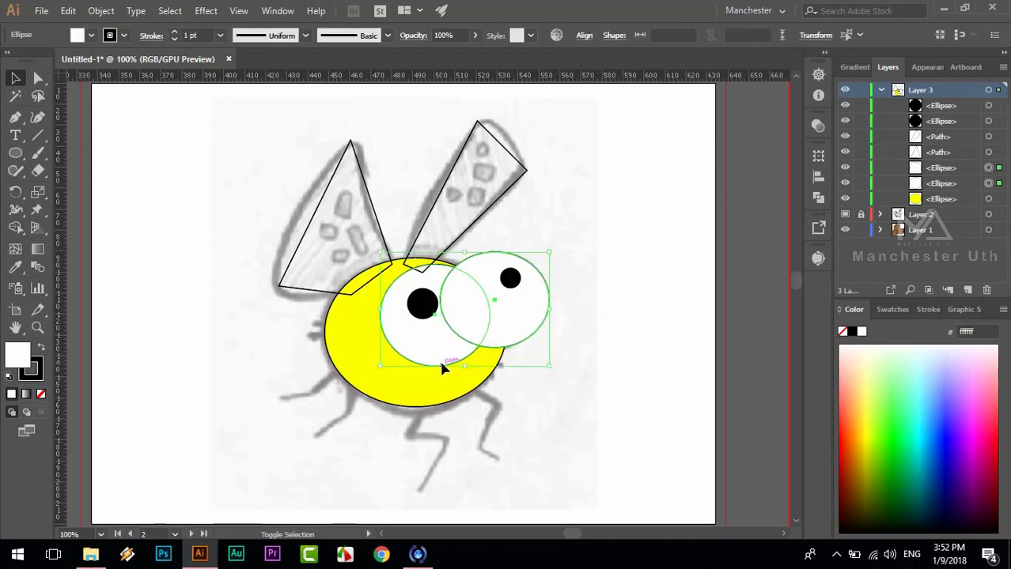
left_click(111, 35)
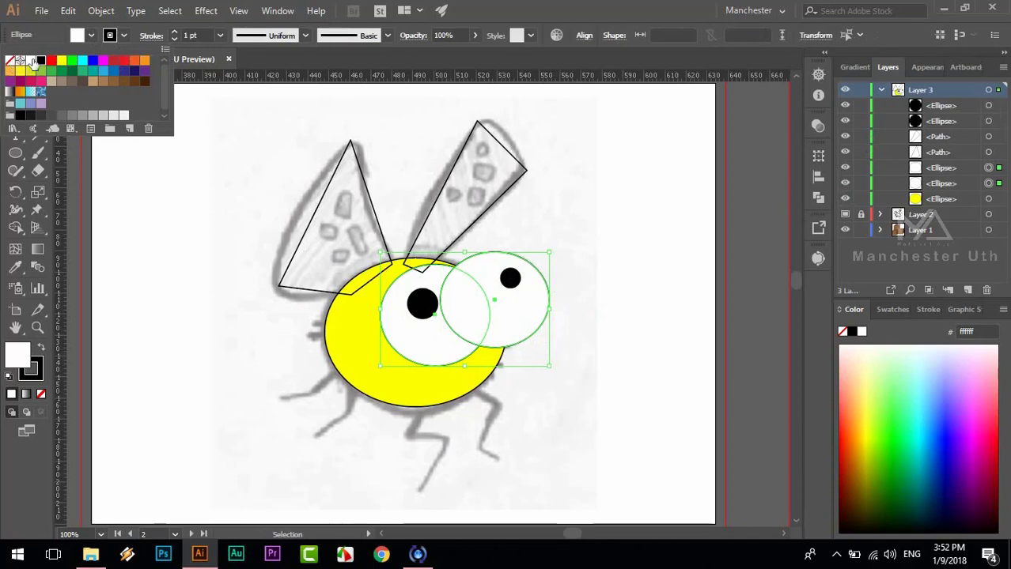
left_click(10, 61)
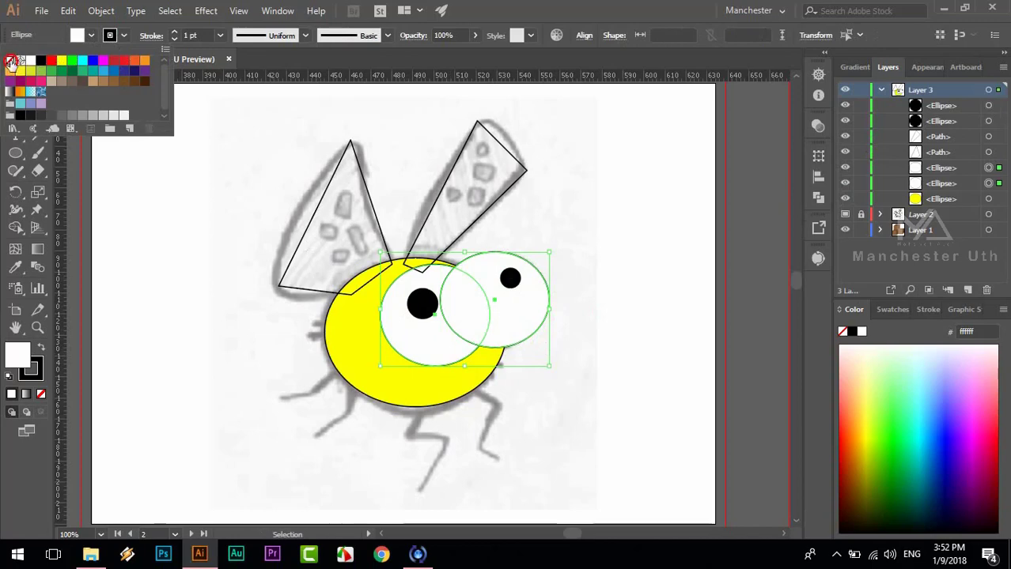
left_click(650, 191)
left_click(638, 273)
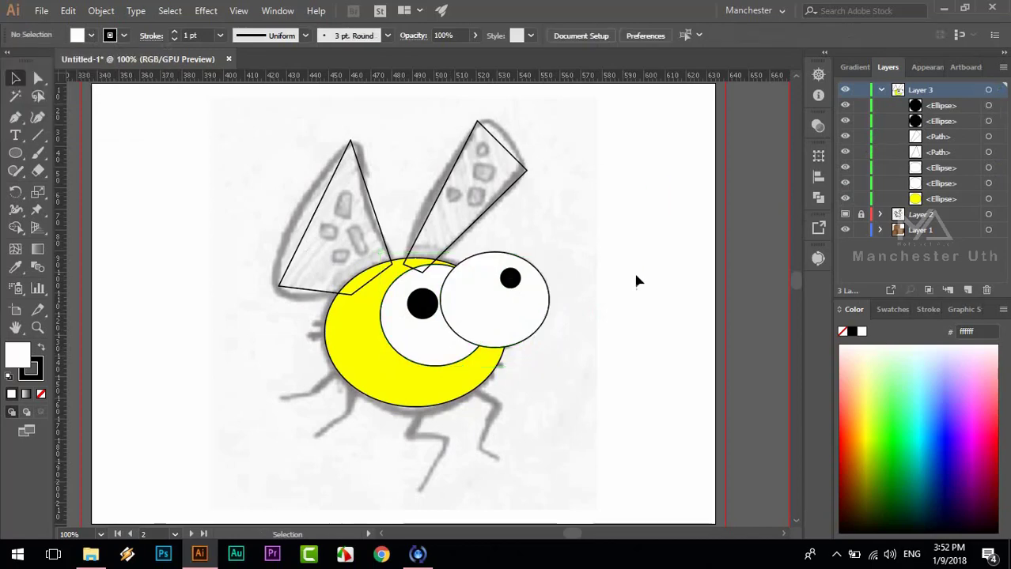
- Select both white eye ellipses together and remove their black stroke
left_click(515, 332)
left_click(411, 354, "shift")
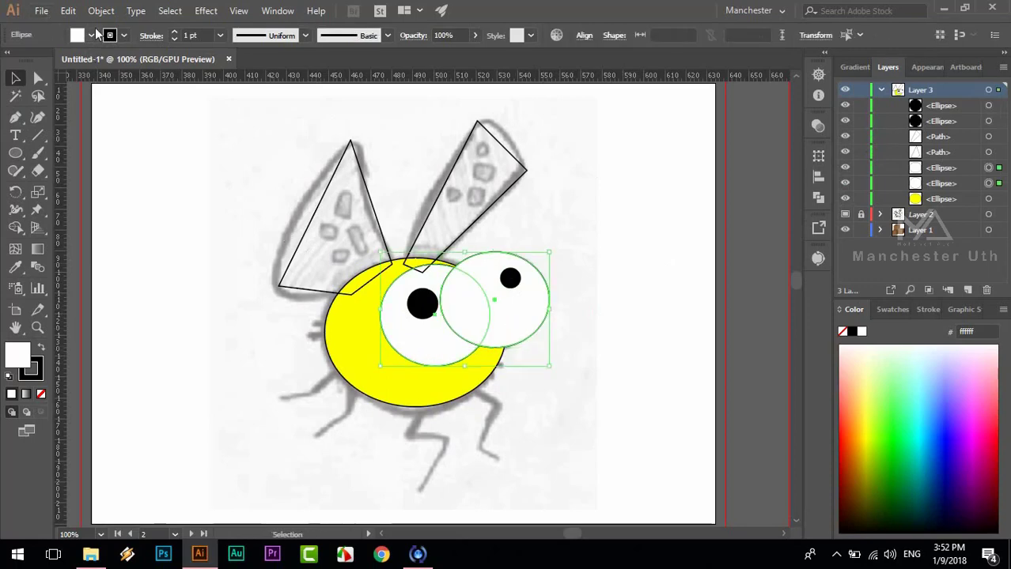
left_click(125, 36)
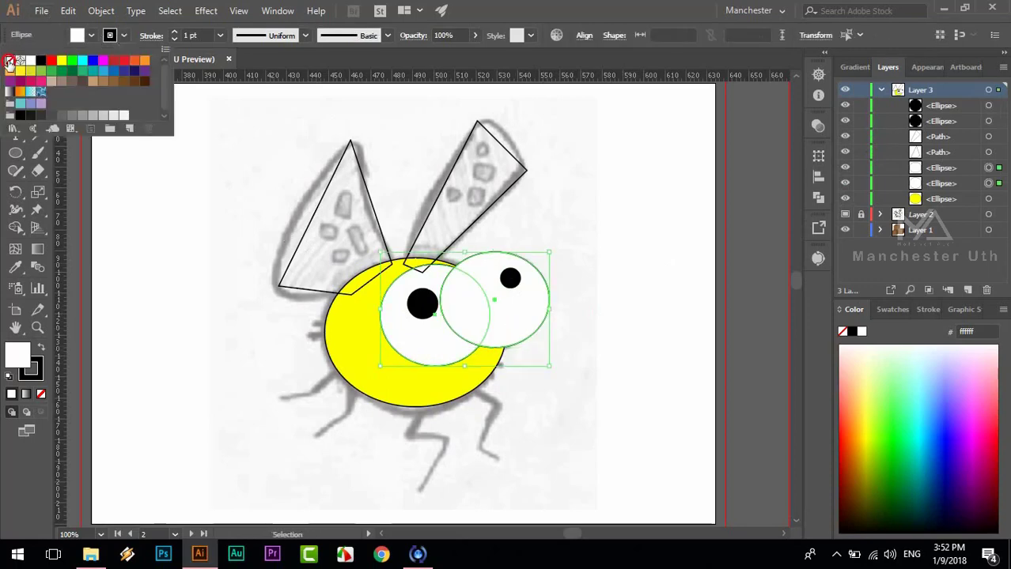
left_click(10, 61)
left_click(618, 211)
left_click(616, 212)
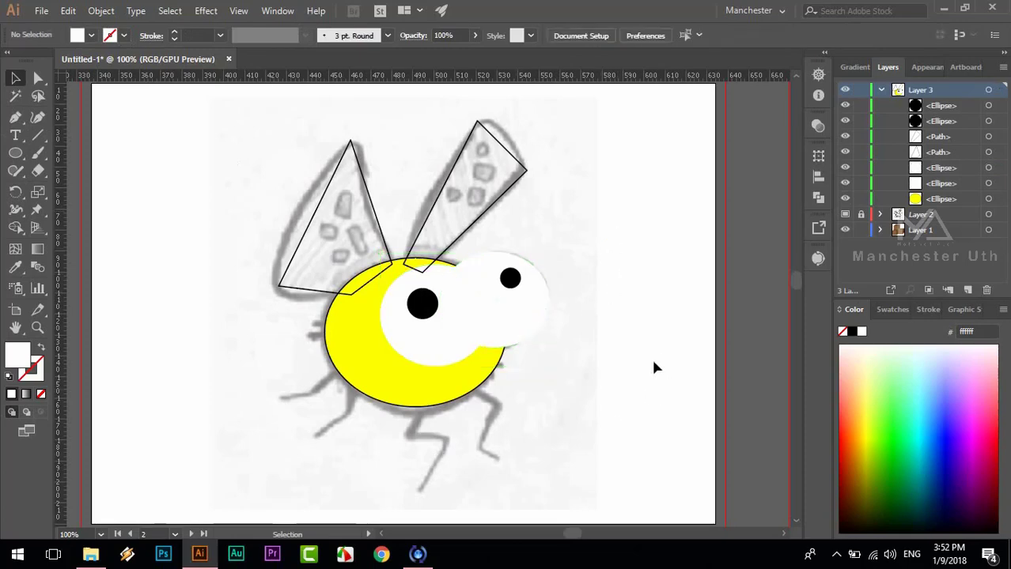
- Fill both wing paths with gray 999999, keeping their black strokes
left_click(372, 207)
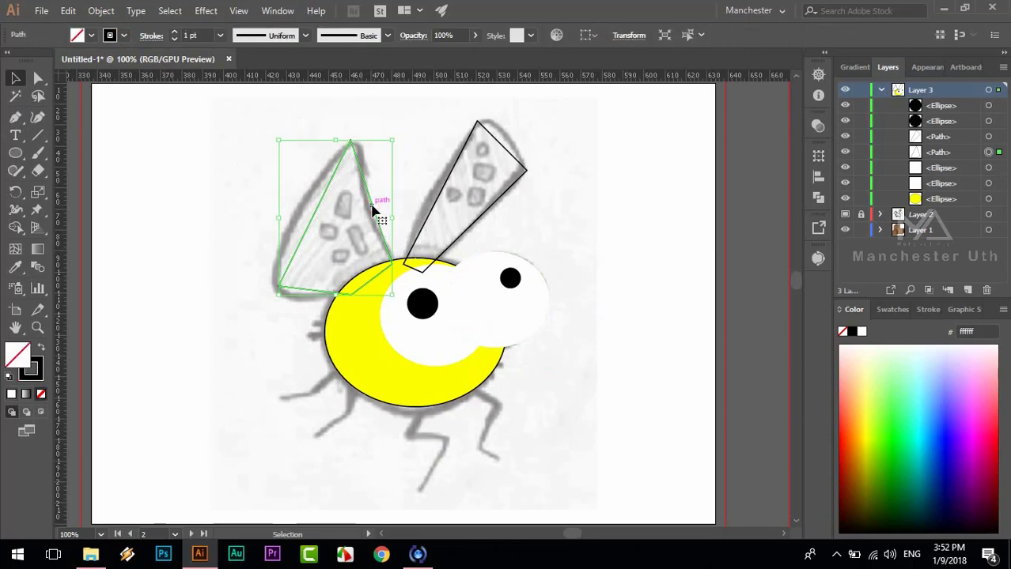
left_click(442, 196, "shift")
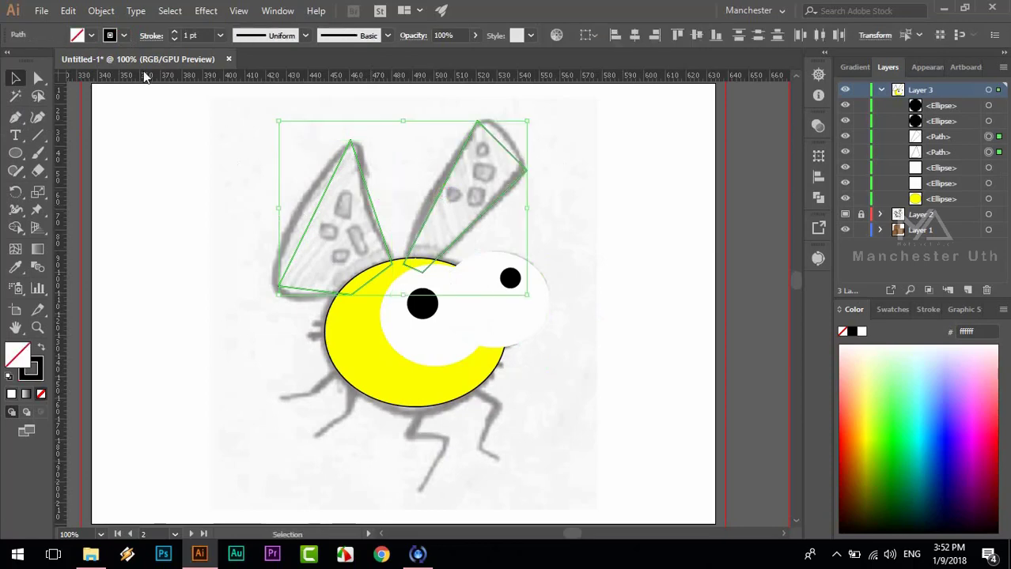
left_click(91, 35)
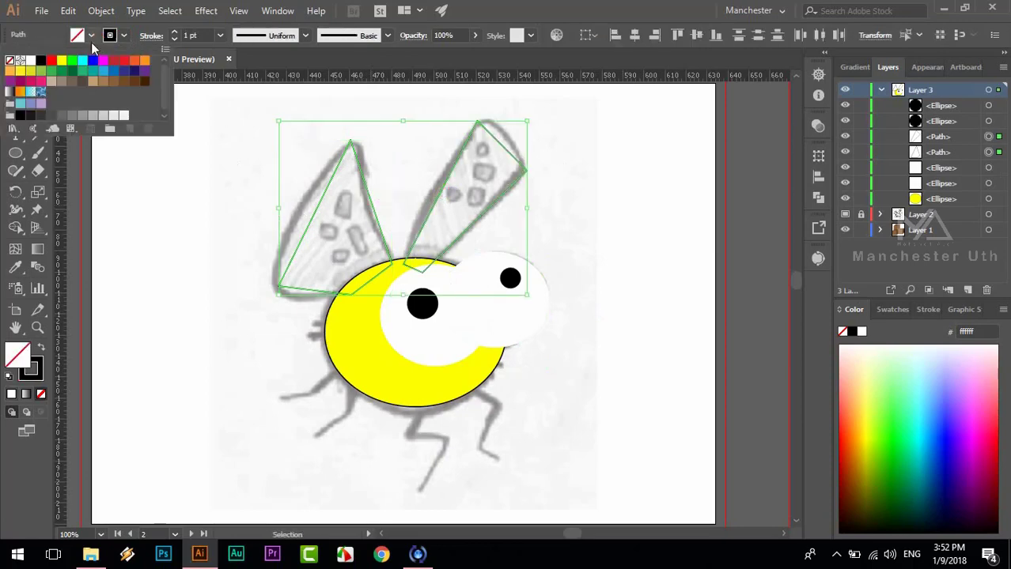
left_click(84, 117)
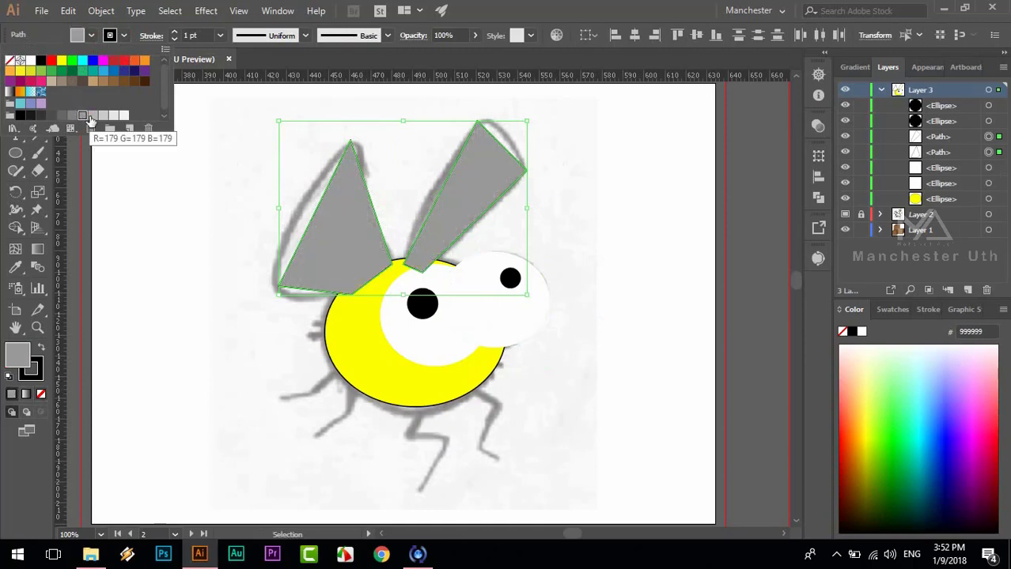
left_click(619, 286)
- Move both gray wing paths below the yellow body ellipse in Layer 3 so the wings sit behind the body
left_click(927, 140)
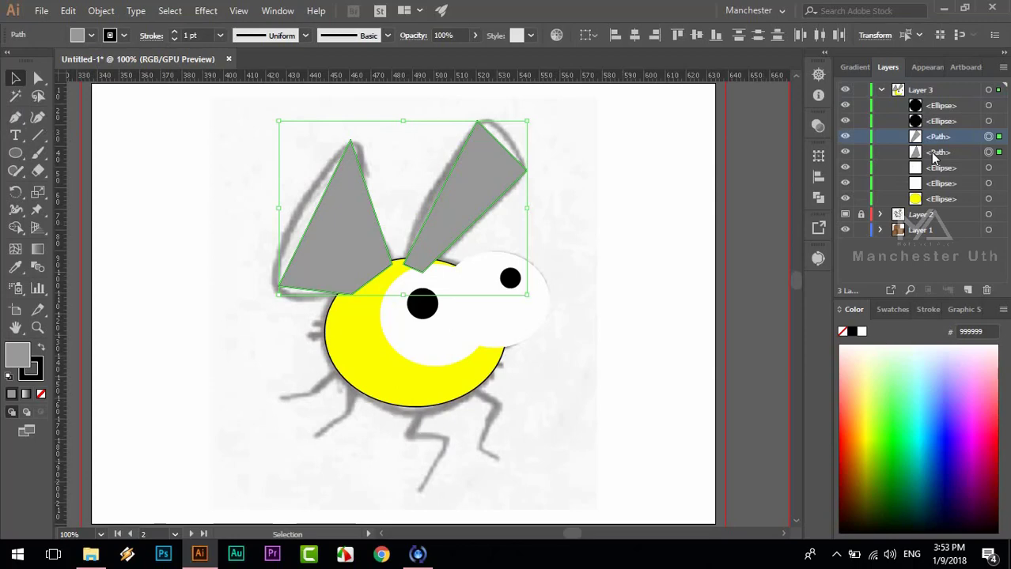
left_click(932, 155, "shift")
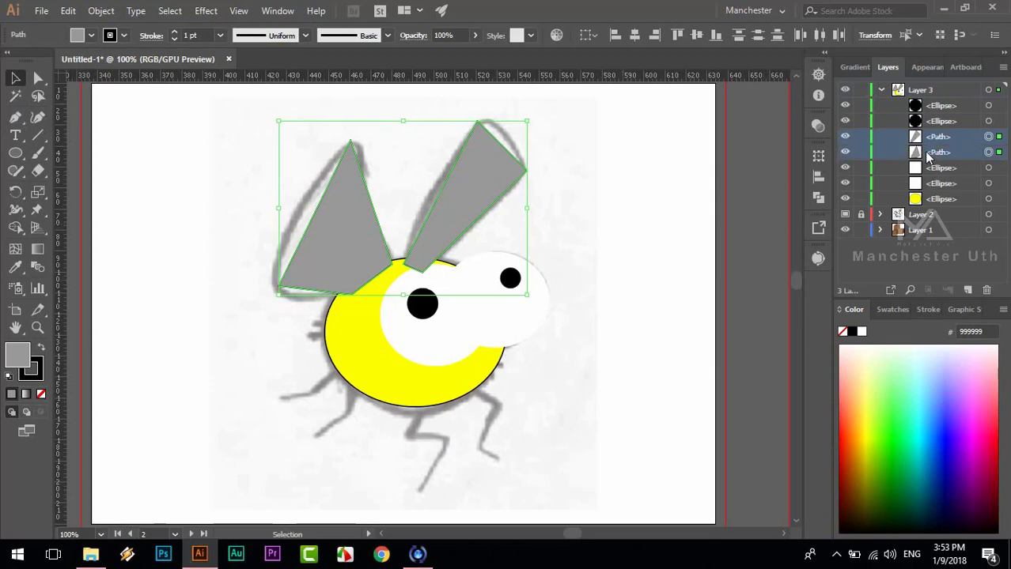
left_click_drag(973, 140, 968, 208)
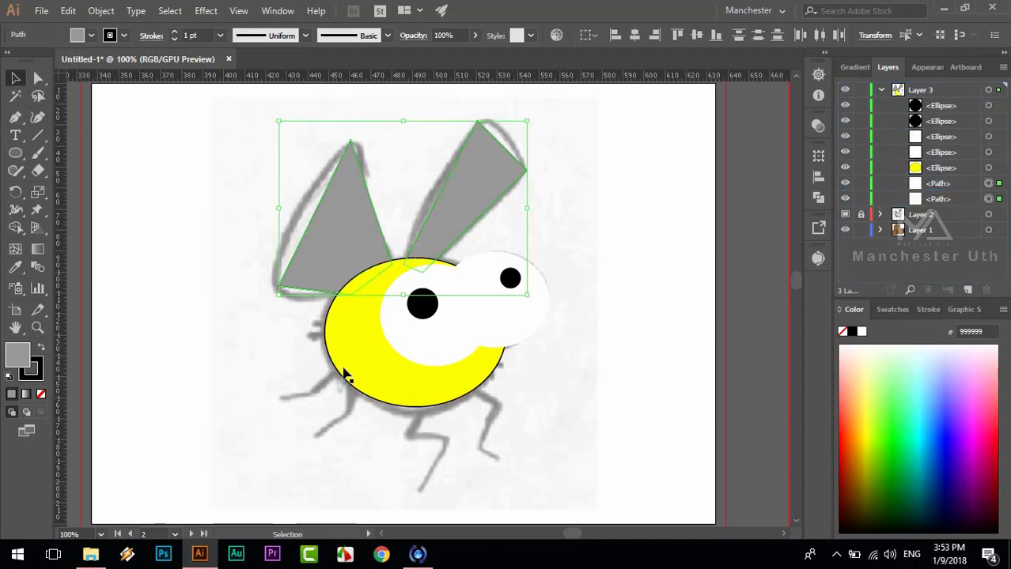
left_click(616, 245)
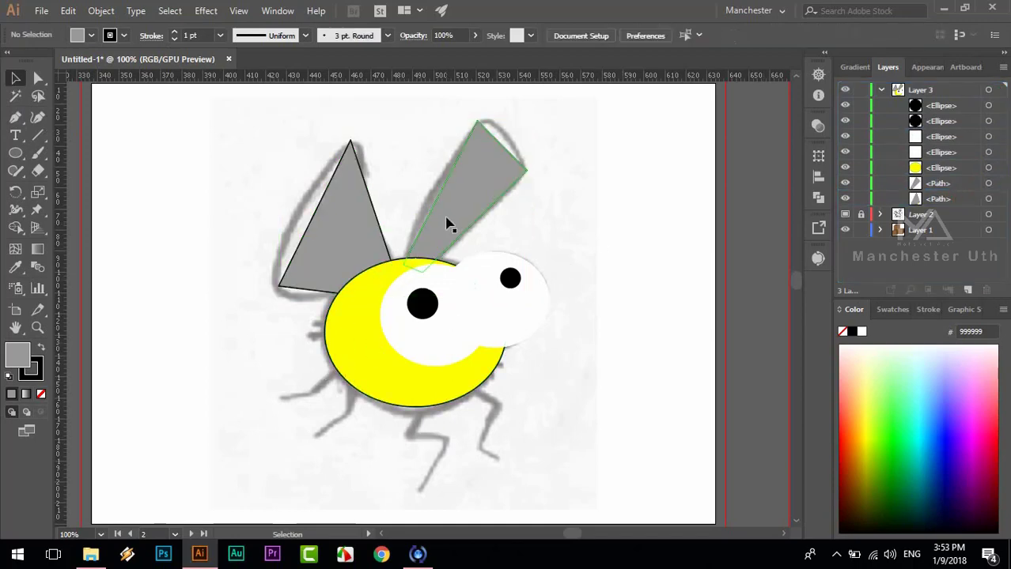
- Round the left wing's upper tip to about 5.9 mm and its outer lower corner to about 8.4 mm with Direct Selection
key("z")
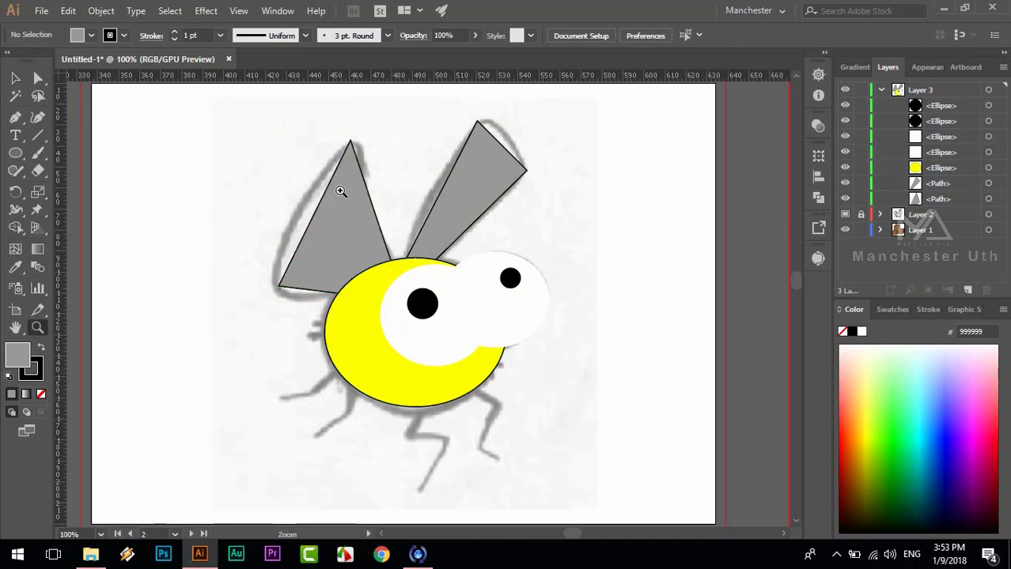
left_click(373, 187)
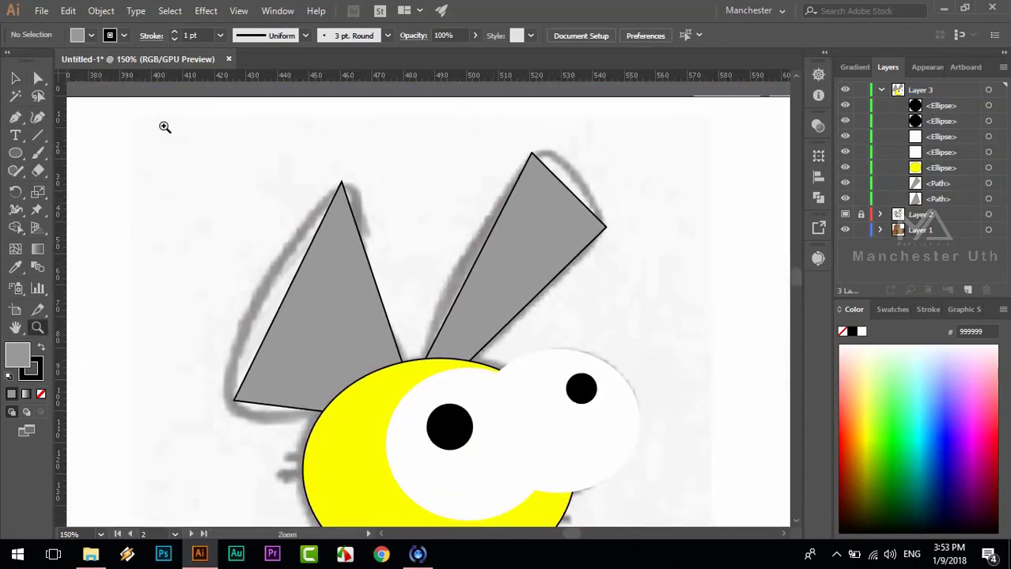
left_click(39, 79)
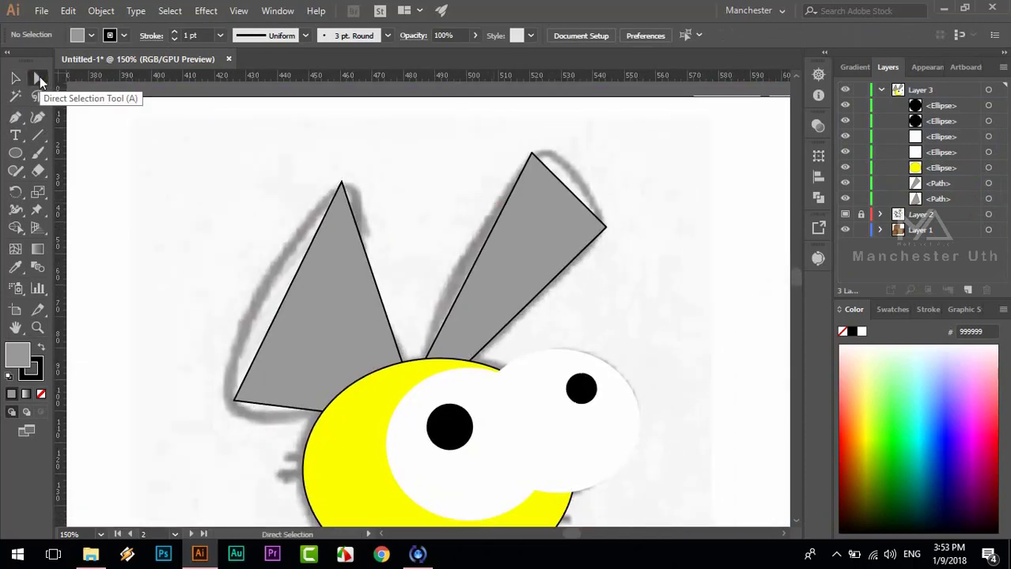
left_click(325, 273)
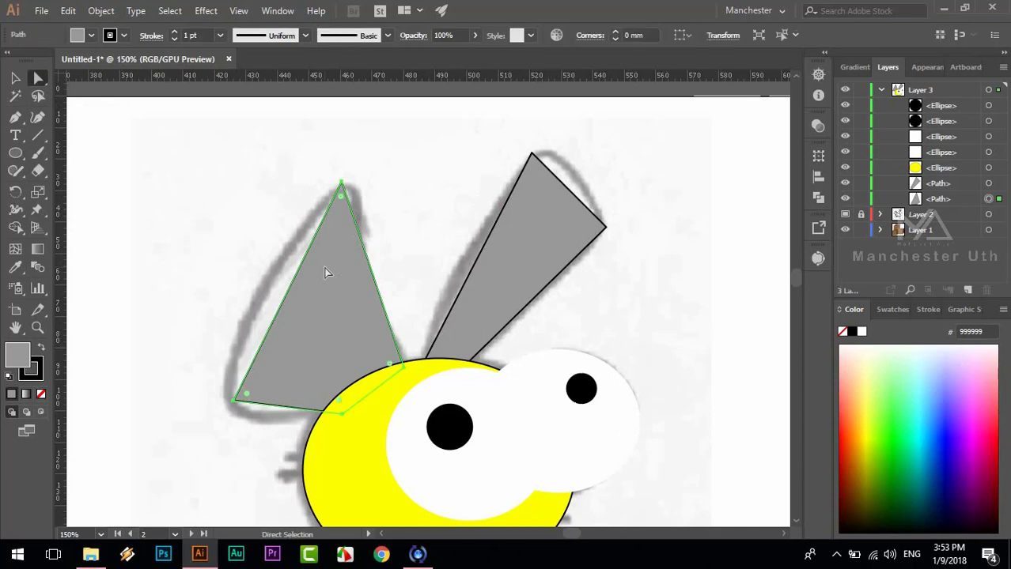
left_click(341, 185)
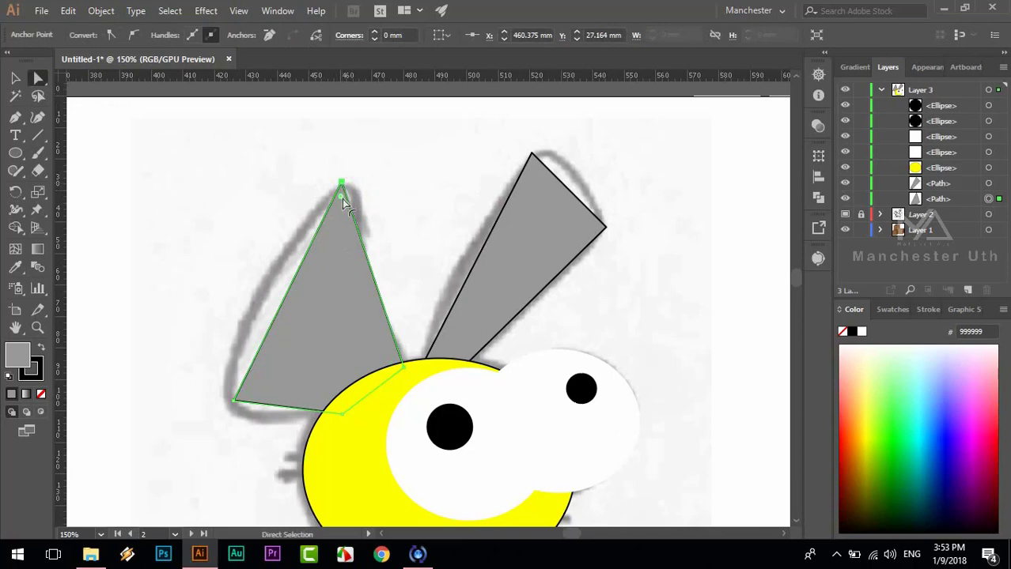
left_click_drag(341, 199, 340, 237)
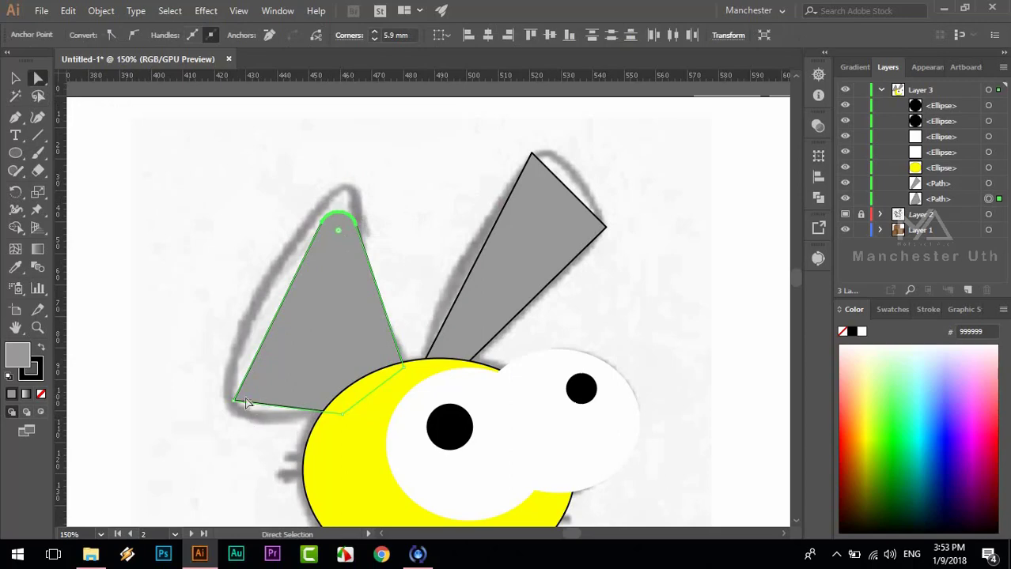
left_click(241, 401)
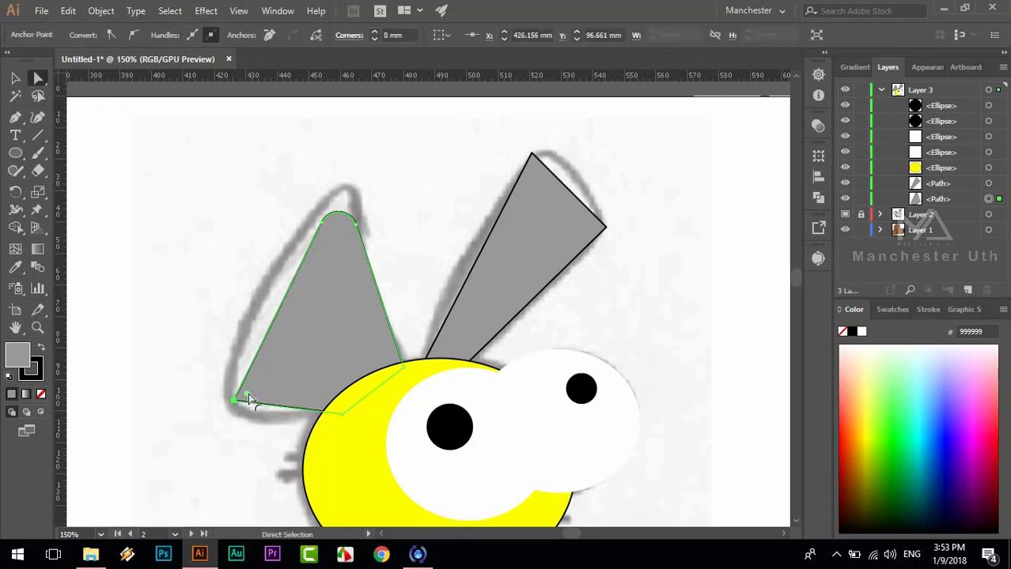
left_click_drag(245, 398, 276, 385)
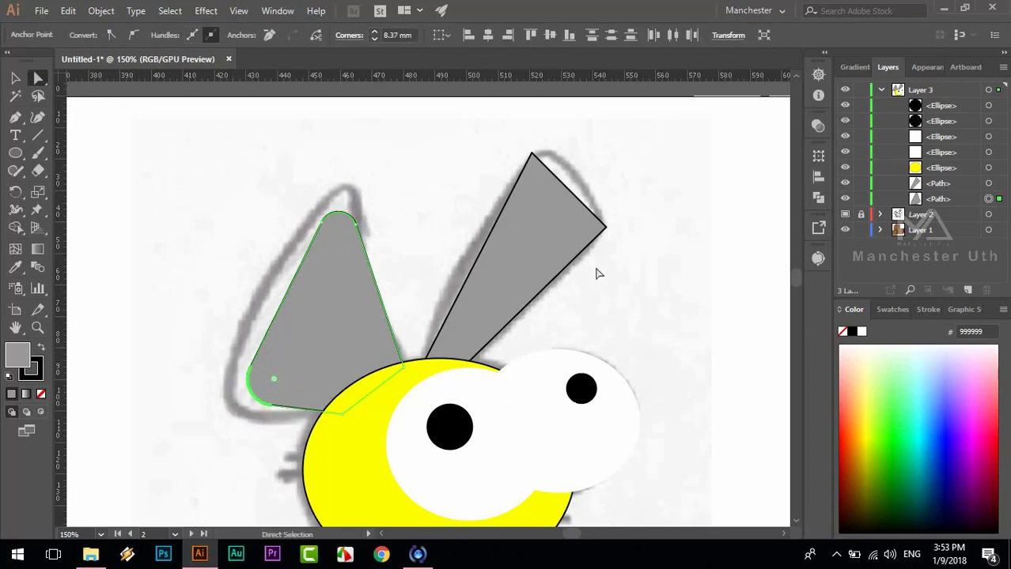
- Round the right wing's upper corner to about 7 mm and its outer corner to about 23.5 mm
left_click(532, 165)
left_click(531, 152)
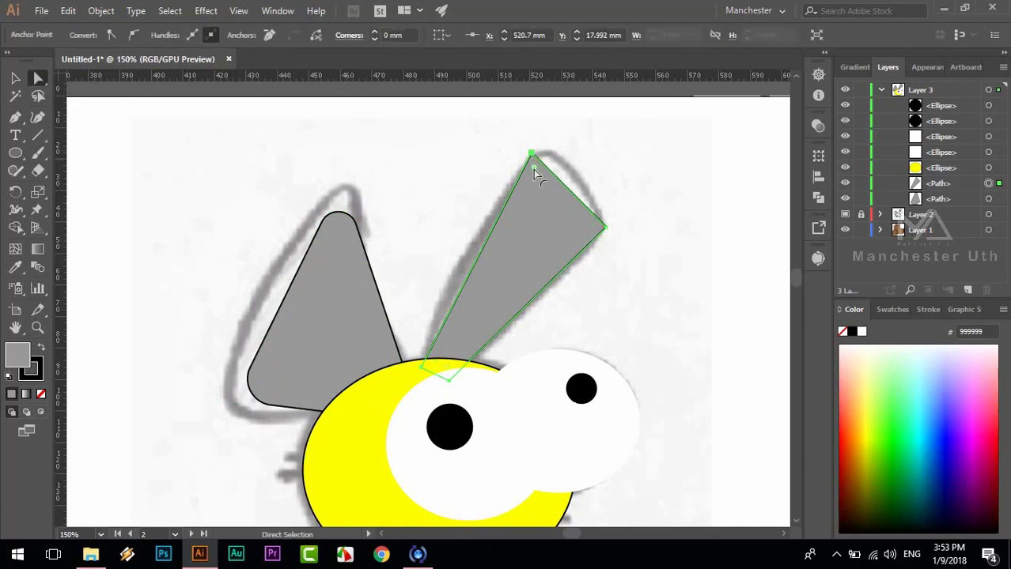
left_click_drag(533, 169, 533, 189)
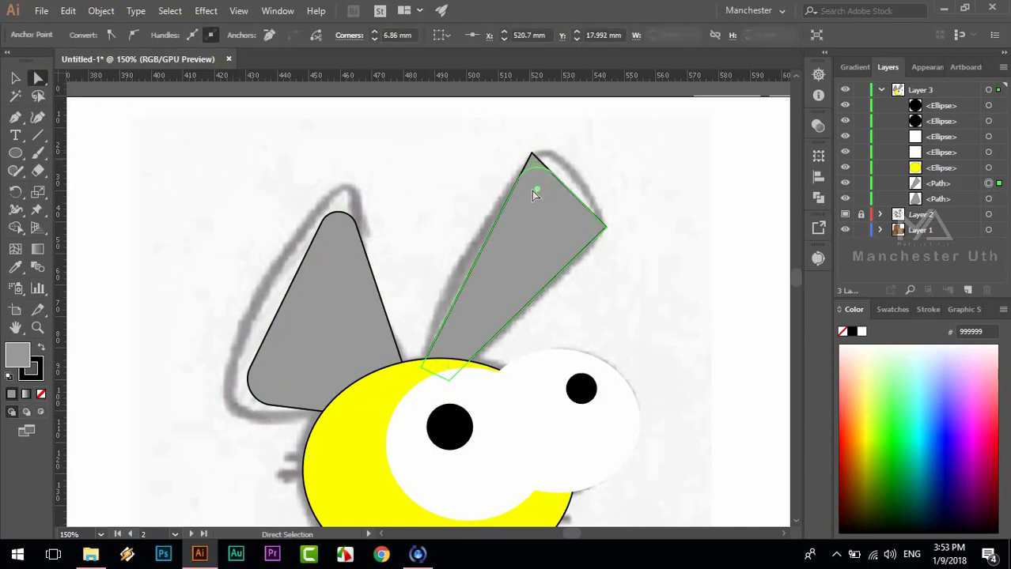
left_click(605, 228)
left_click_drag(593, 232, 501, 230)
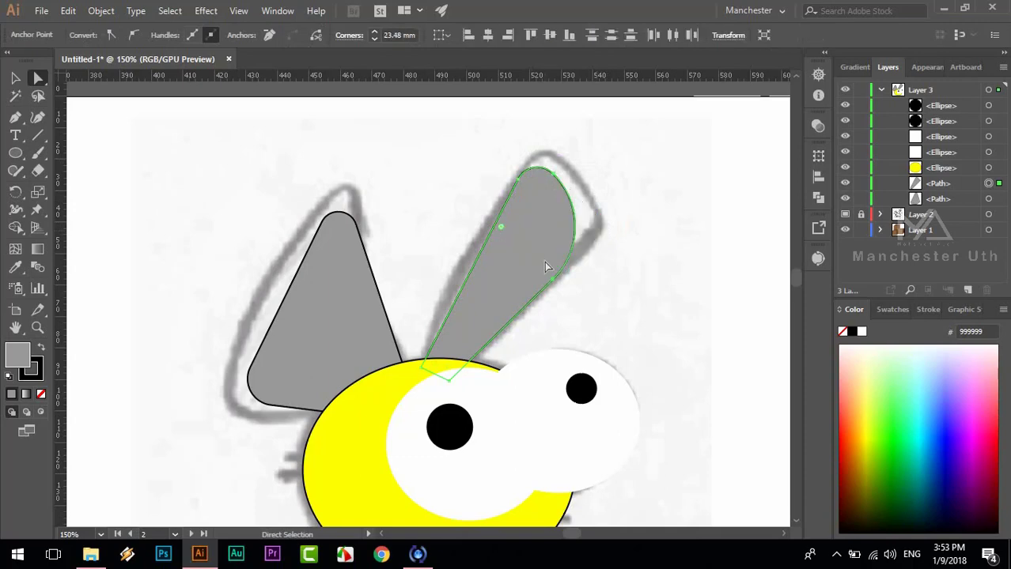
left_click(611, 262)
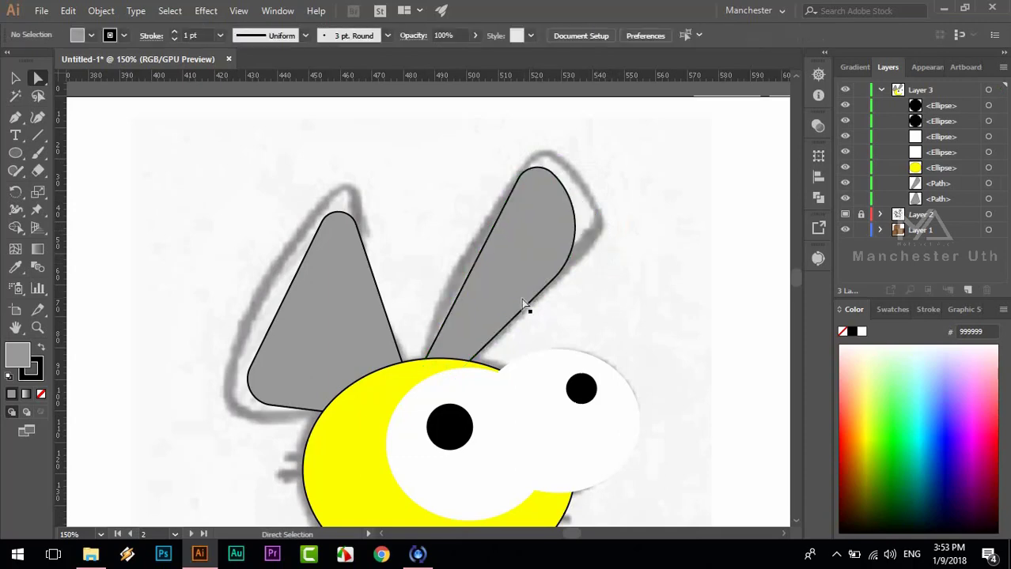
- Narrow both black pupils by pulling in their right sides, and shift the right eye's pupil slightly up and left
scroll(523, 305, "down", 4)
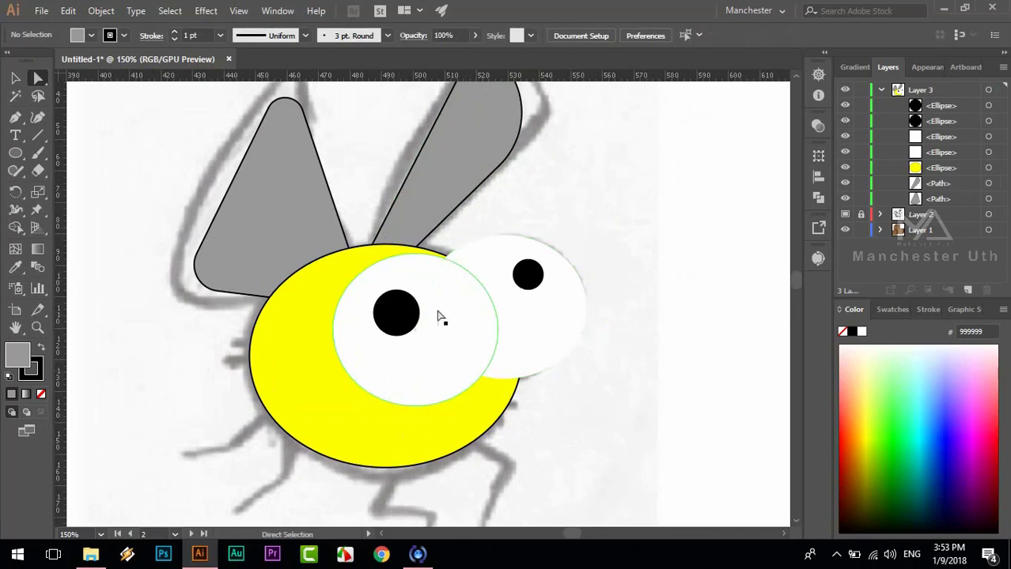
left_click(384, 311)
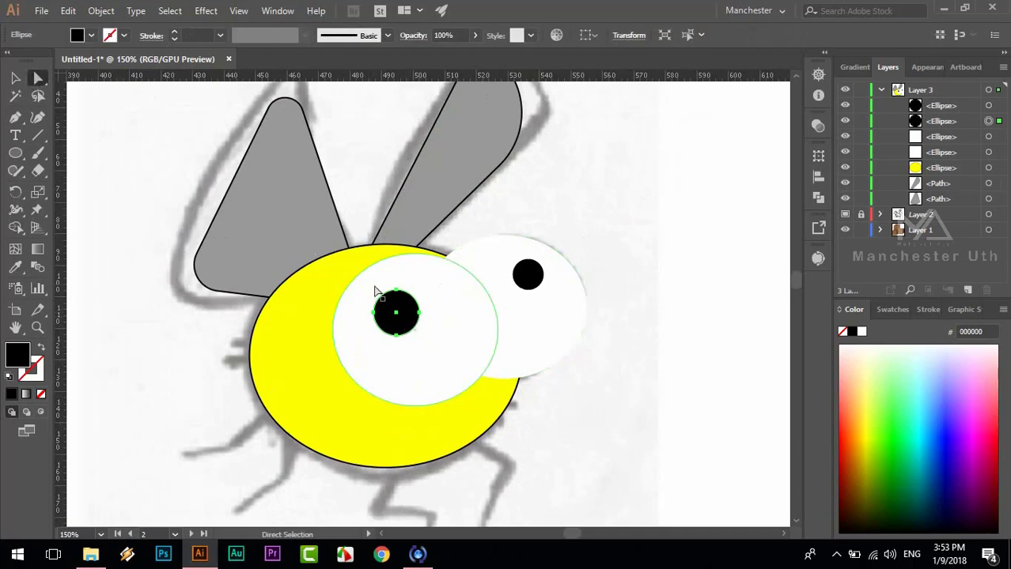
left_click(419, 314)
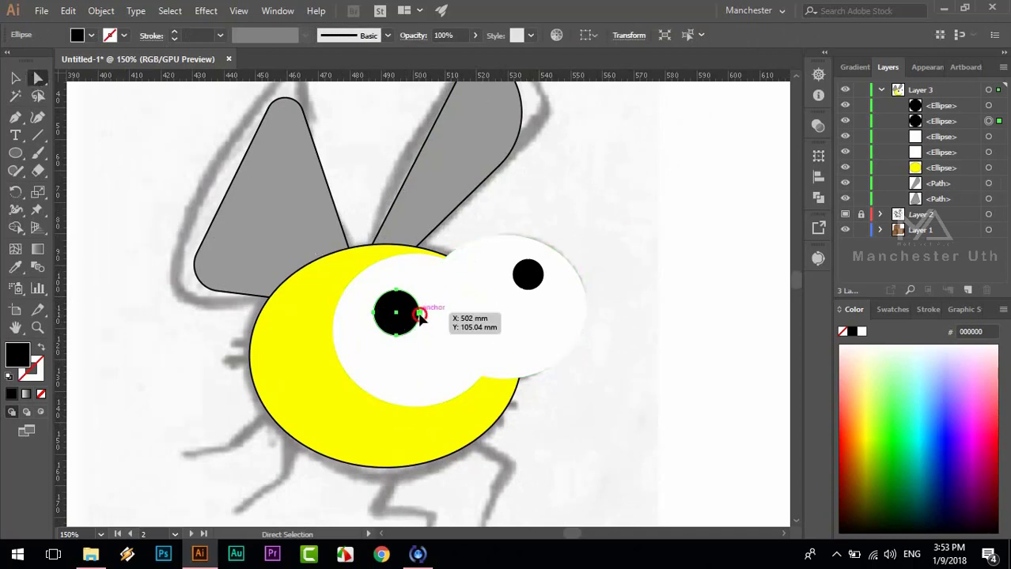
left_click_drag(419, 314, 416, 316)
left_click(546, 283)
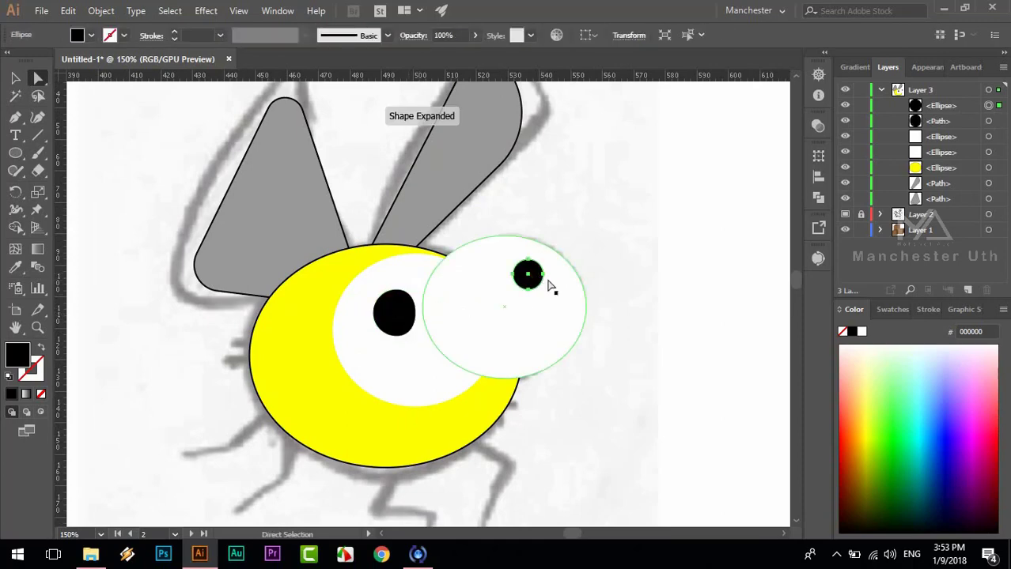
left_click_drag(542, 275, 532, 271)
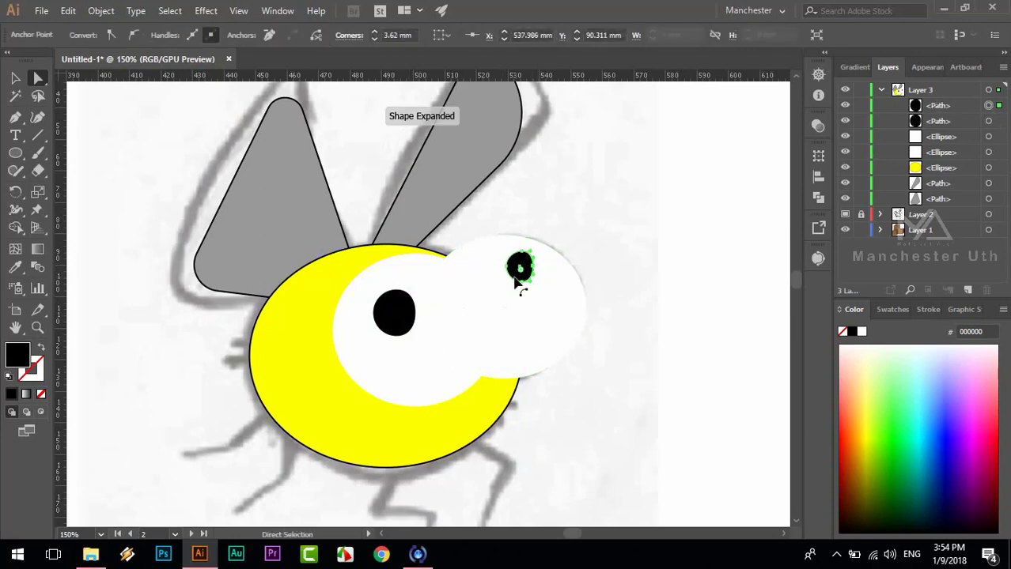
left_click(682, 170)
left_click(240, 228)
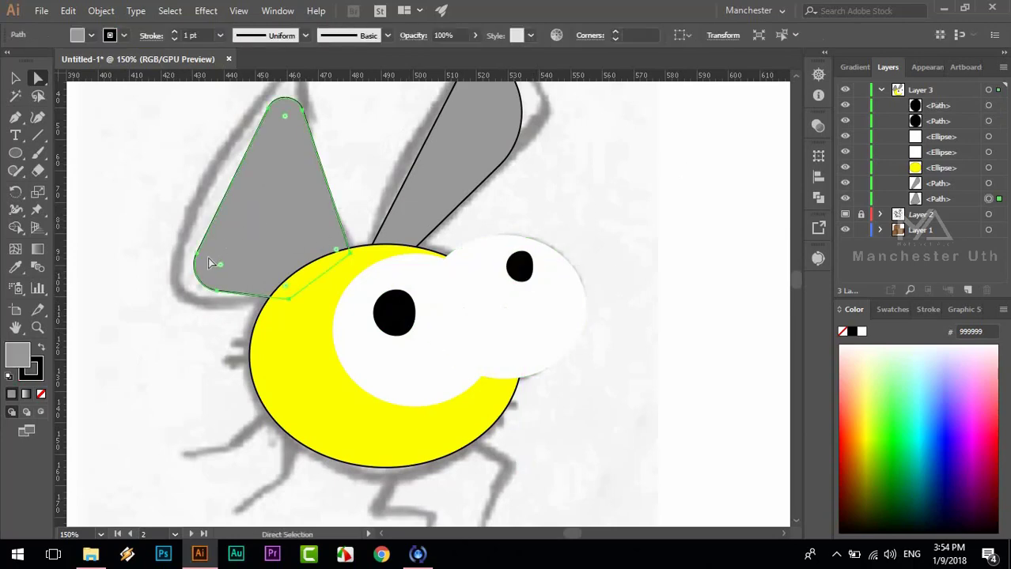
left_click(693, 178)
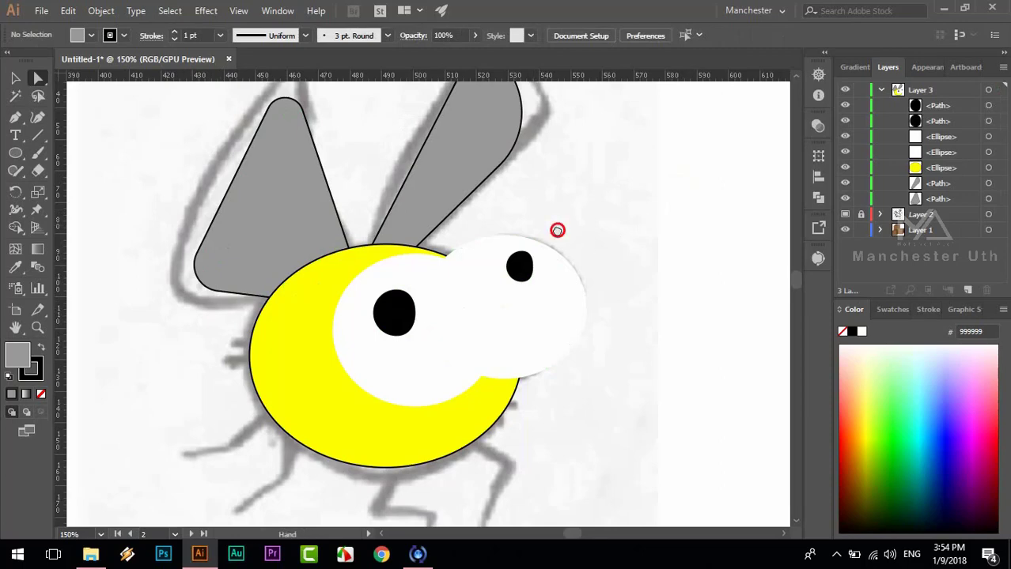
- Set up the Pen tool for outlining the legs with no fill and a black 1 pt stroke
left_click_drag(557, 228, 599, 286)
key("z")
left_click(526, 278, "alt")
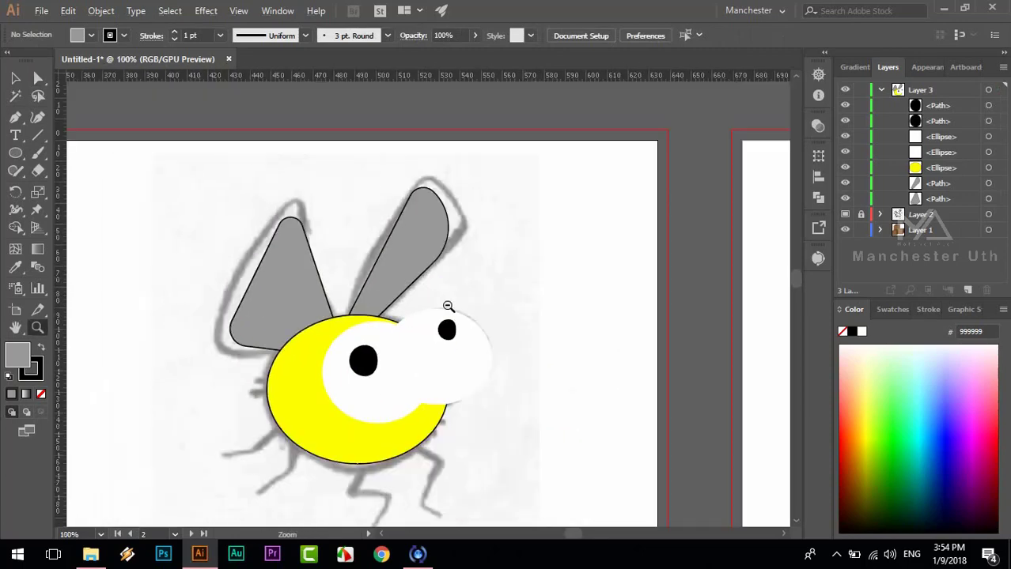
left_click_drag(465, 298, 549, 260)
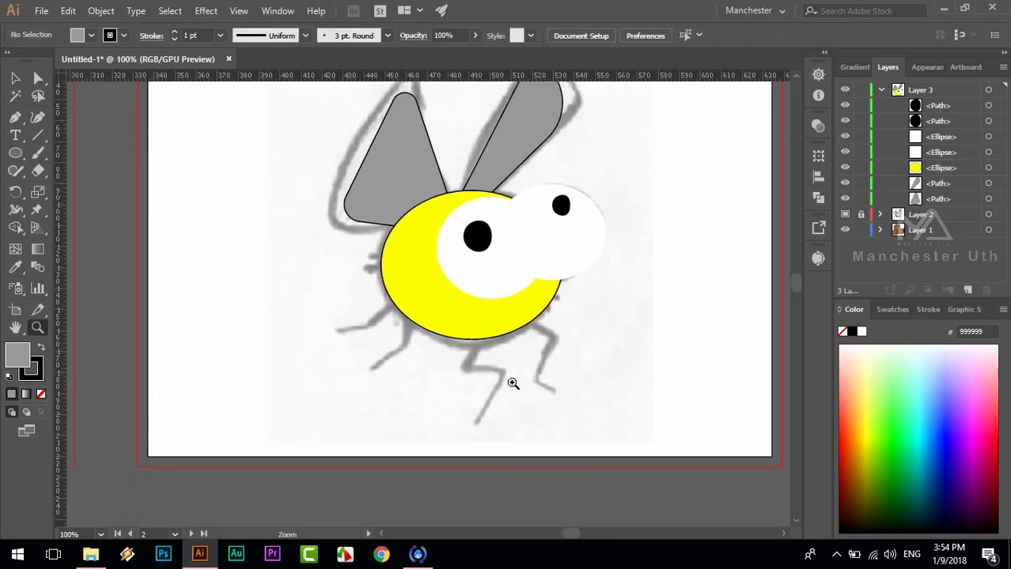
left_click(514, 384)
left_click_drag(533, 368, 600, 443)
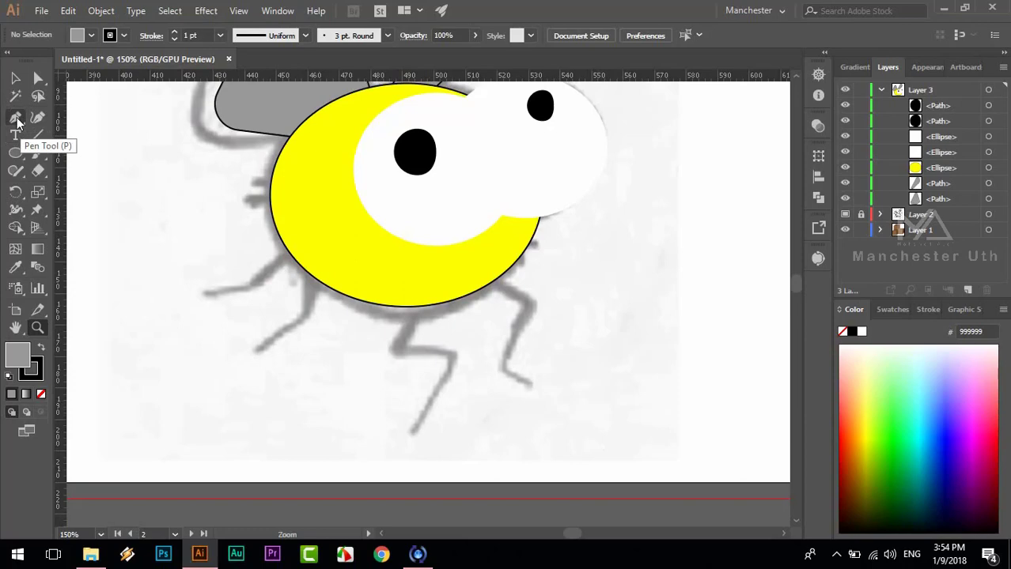
left_click(16, 118)
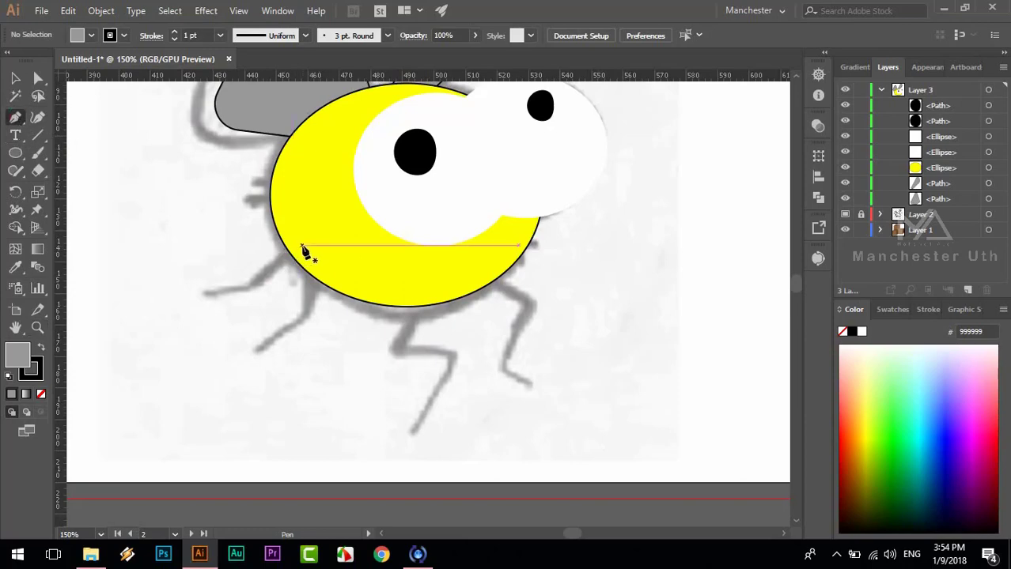
left_click(964, 173)
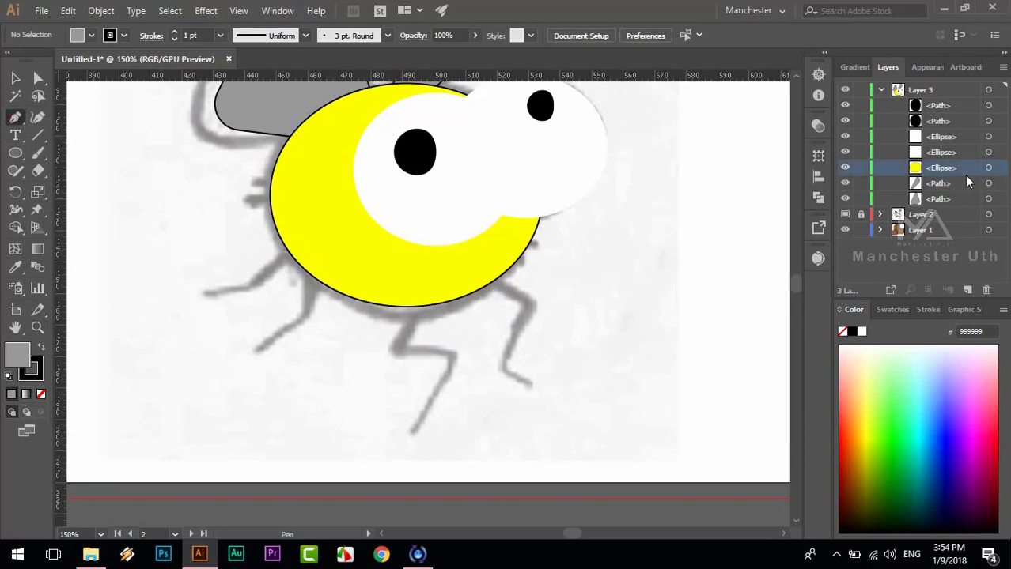
left_click(919, 182)
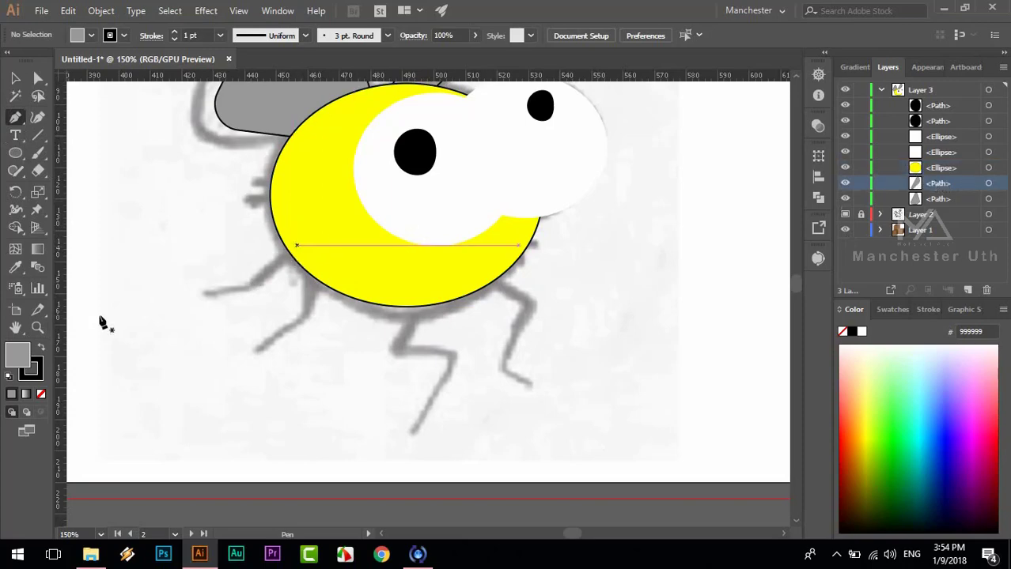
left_click(122, 35)
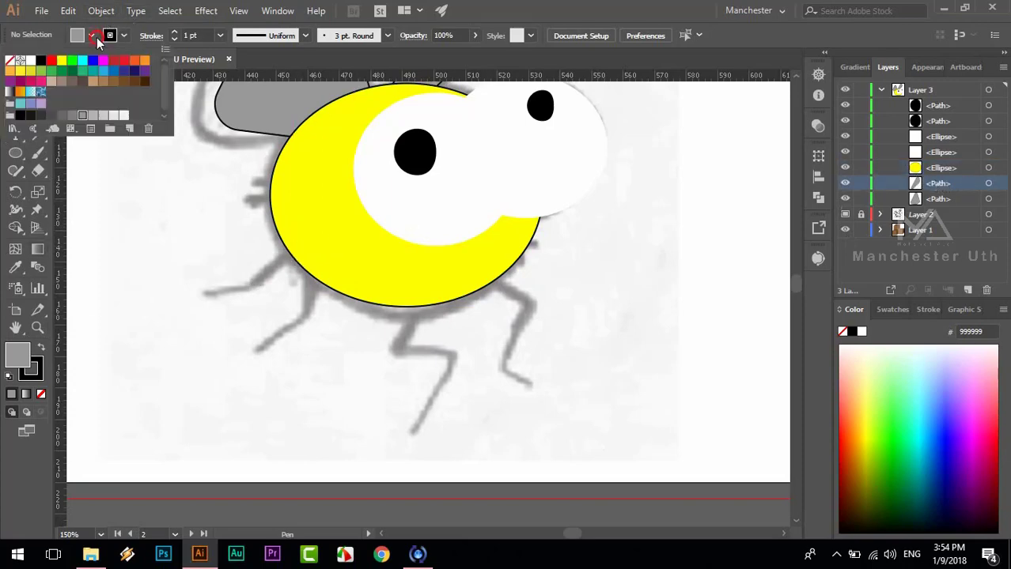
left_click(7, 64)
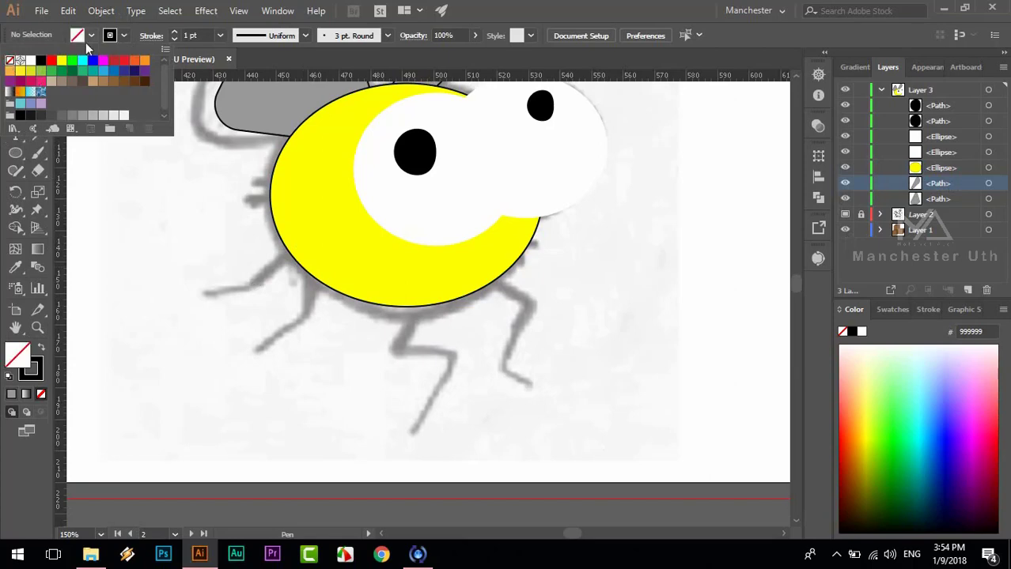
left_click(91, 35)
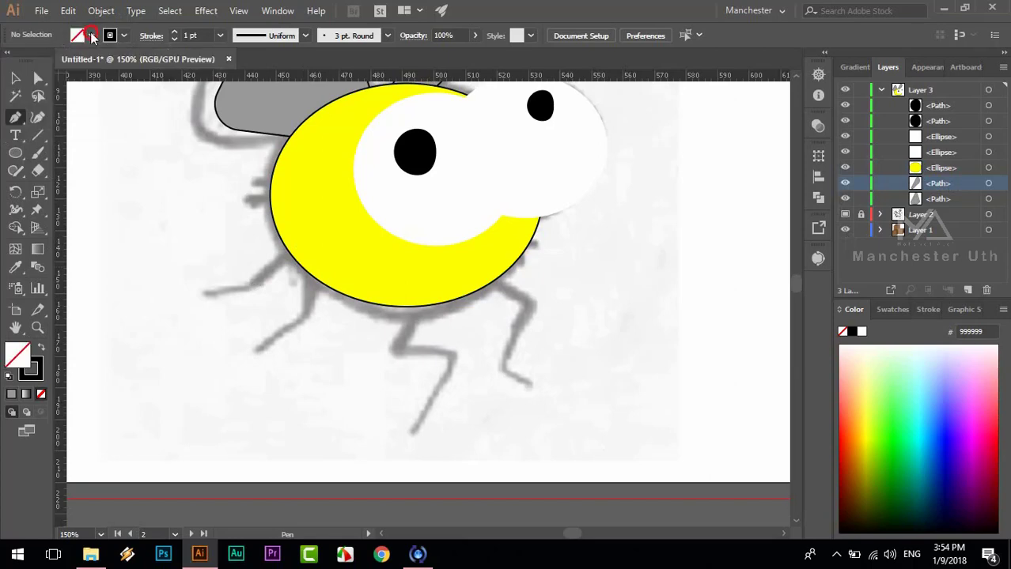
left_click(123, 35)
- Trace the leftmost sketched leg with an open two-segment Pen path from the body's edge to the foot, and end the path
mouse_move(292, 250)
left_mouse_down()
mouse_move(289, 268)
mouse_move(260, 289)
mouse_move(210, 293)
left_mouse_up()
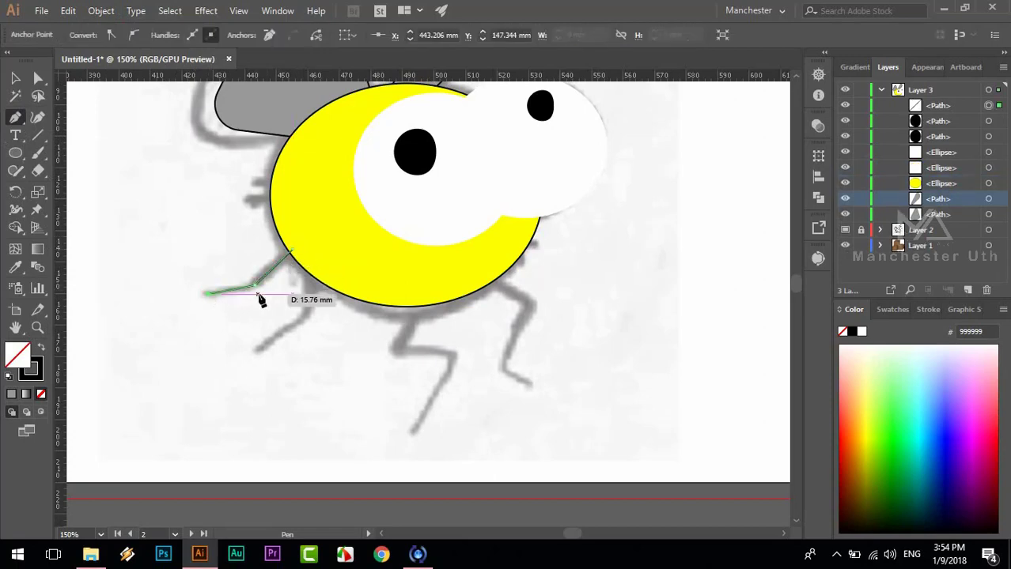
key("ctrl")
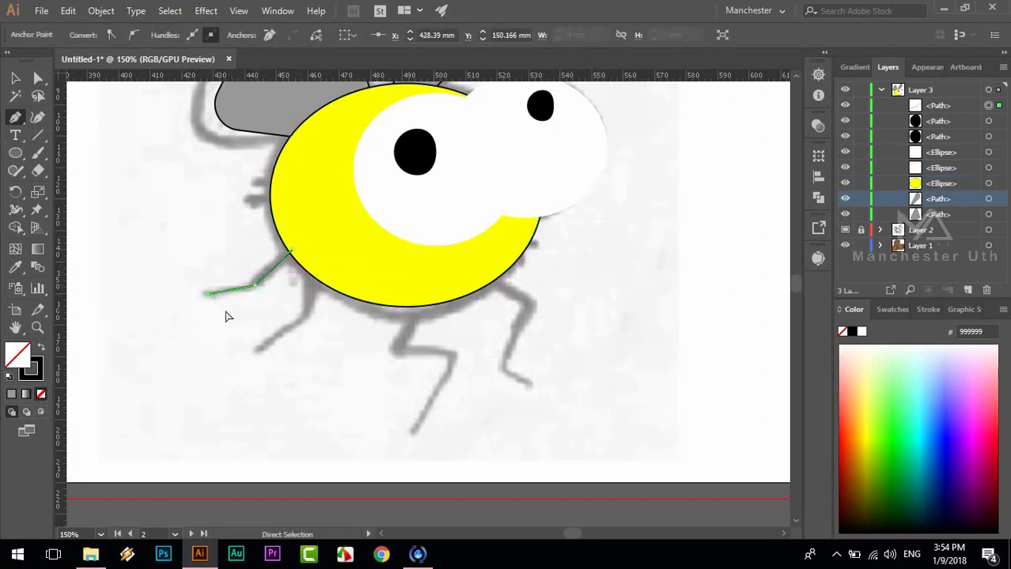
left_click(171, 289, "ctrl")
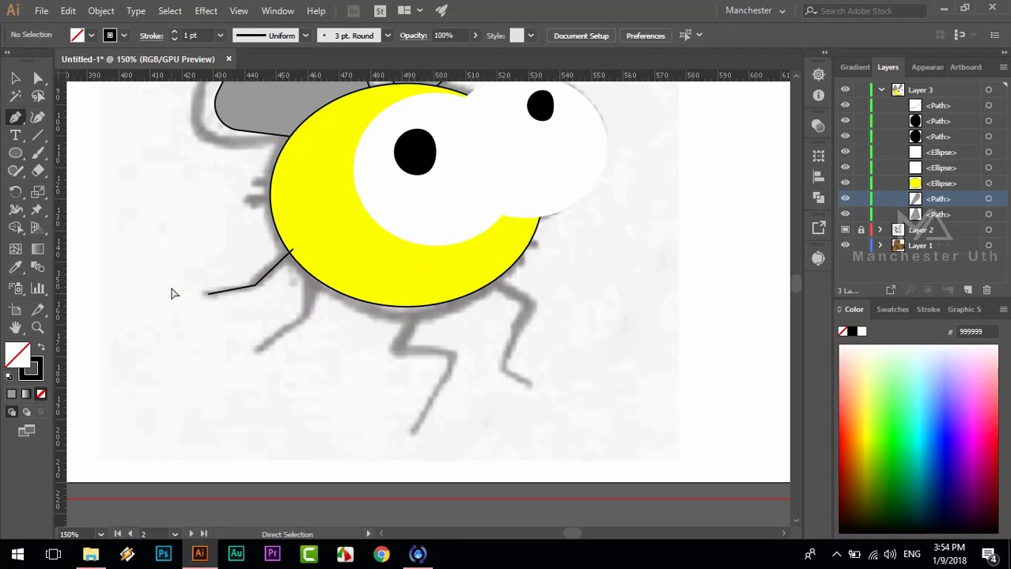
- Trace the second sketched leg from the left with an open two-segment Pen path from inside the body to the foot, and end the path
left_click(326, 276)
left_click(303, 318)
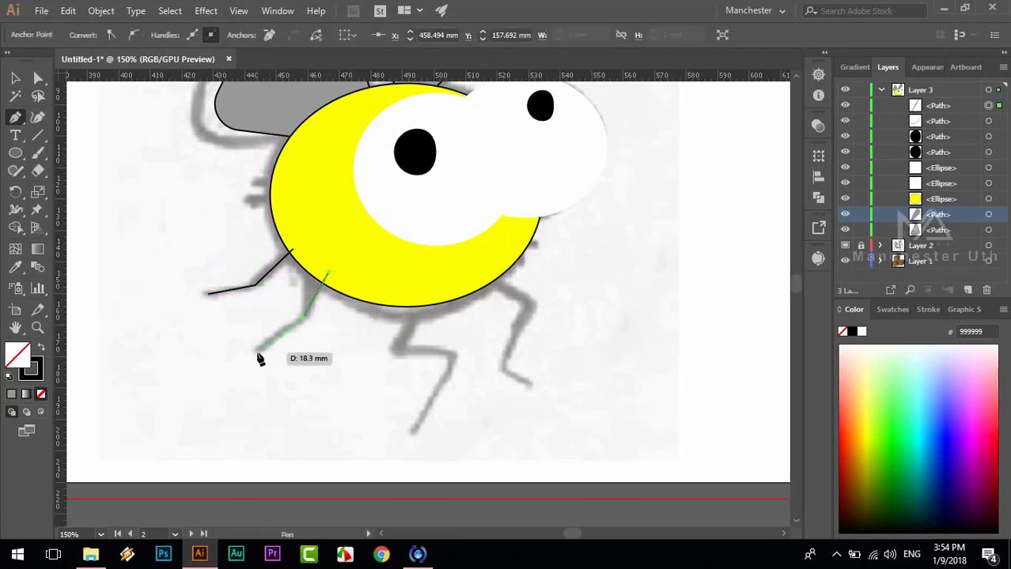
left_click(257, 353)
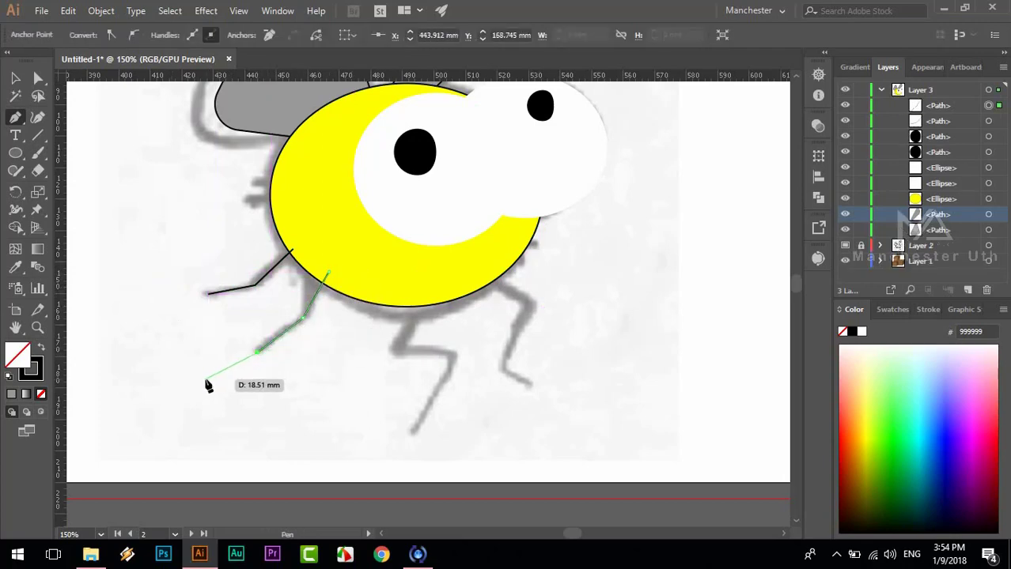
key("ctrl")
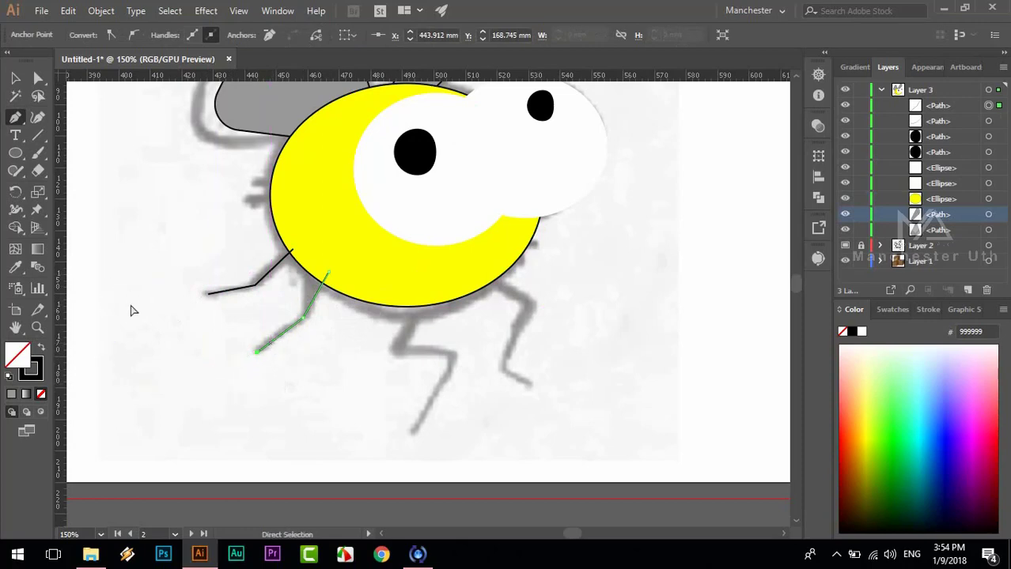
left_click(133, 311, "ctrl")
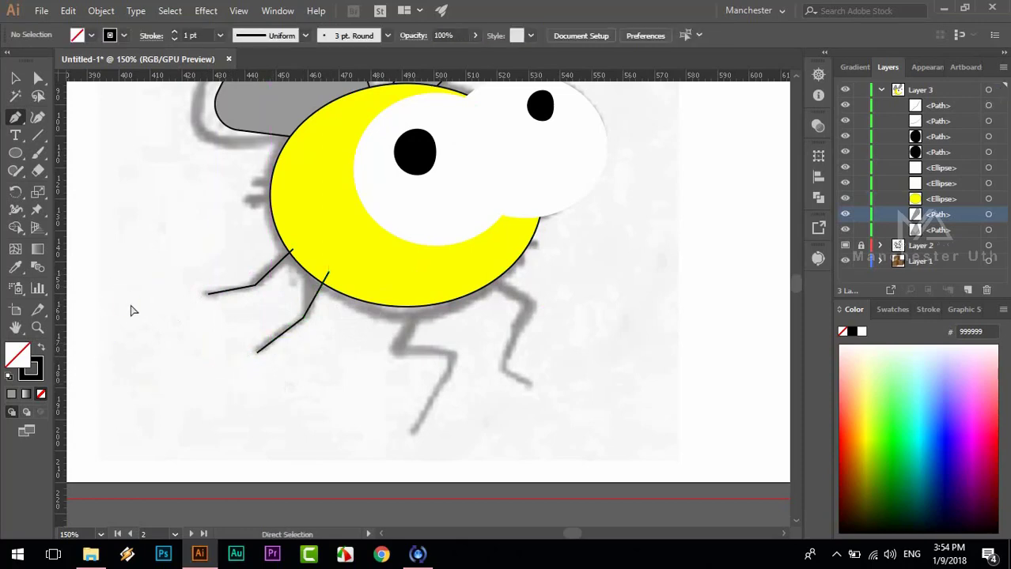
- Trace the zigzag third leg below the body with an open three-segment Pen path down to the foot, and end the path
left_click(413, 296)
left_click(395, 354)
left_click(455, 352)
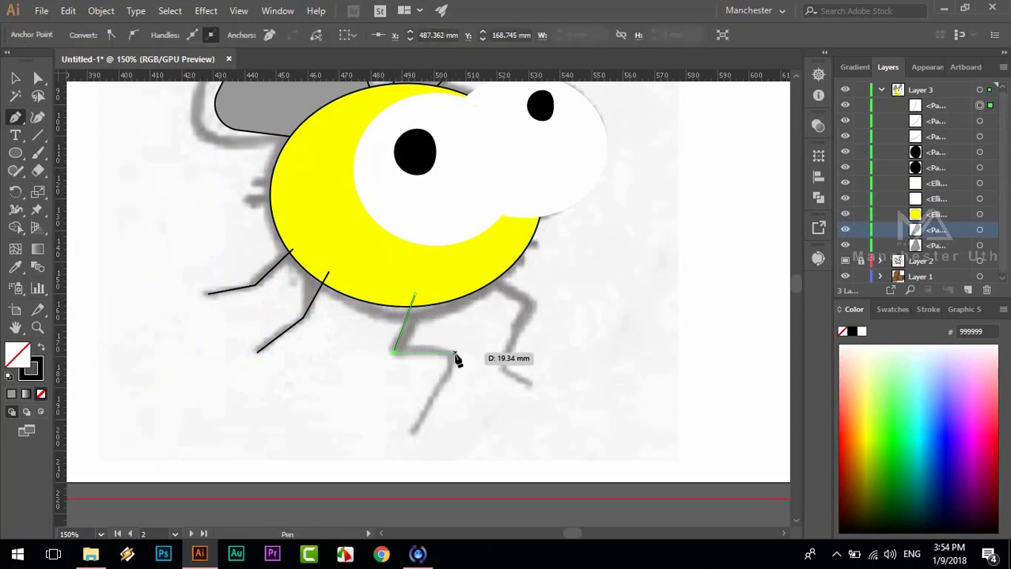
left_click(407, 428)
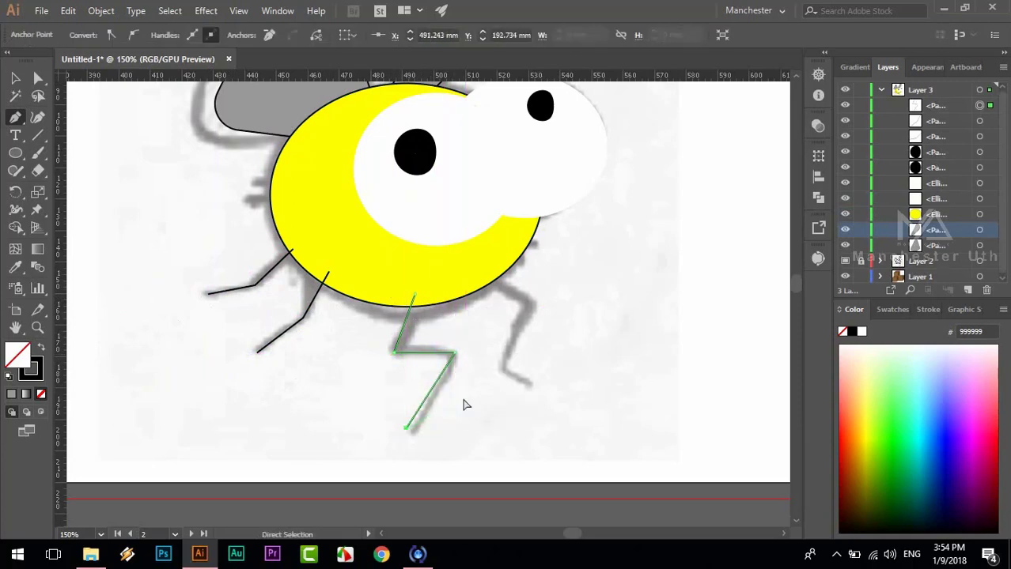
left_click(486, 466, "ctrl")
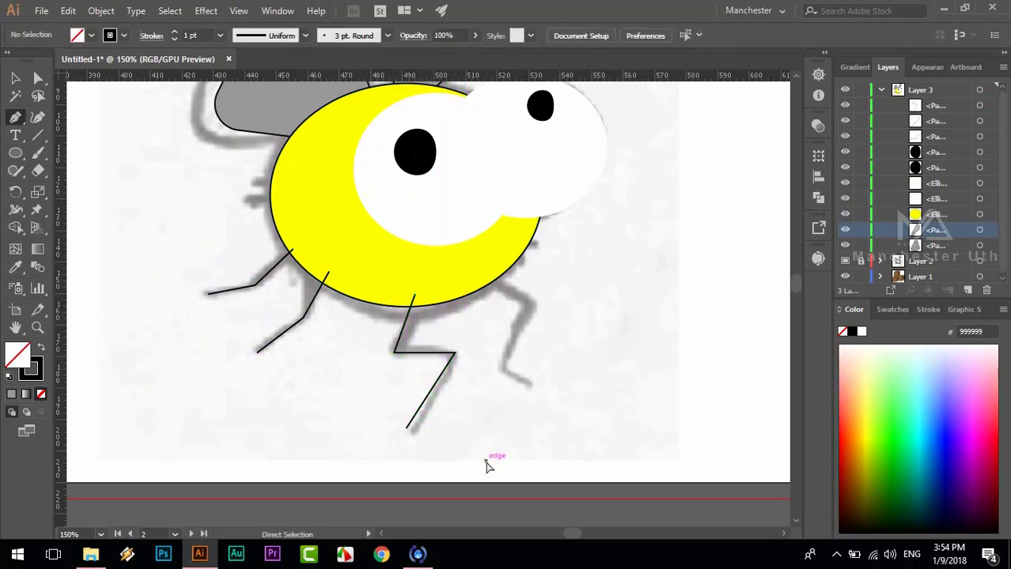
- Trace the rightmost sketched leg with an open three-segment Pen path from the body's lower edge to the foot, and end the path
left_click(490, 274)
left_click(532, 305)
left_click(504, 370)
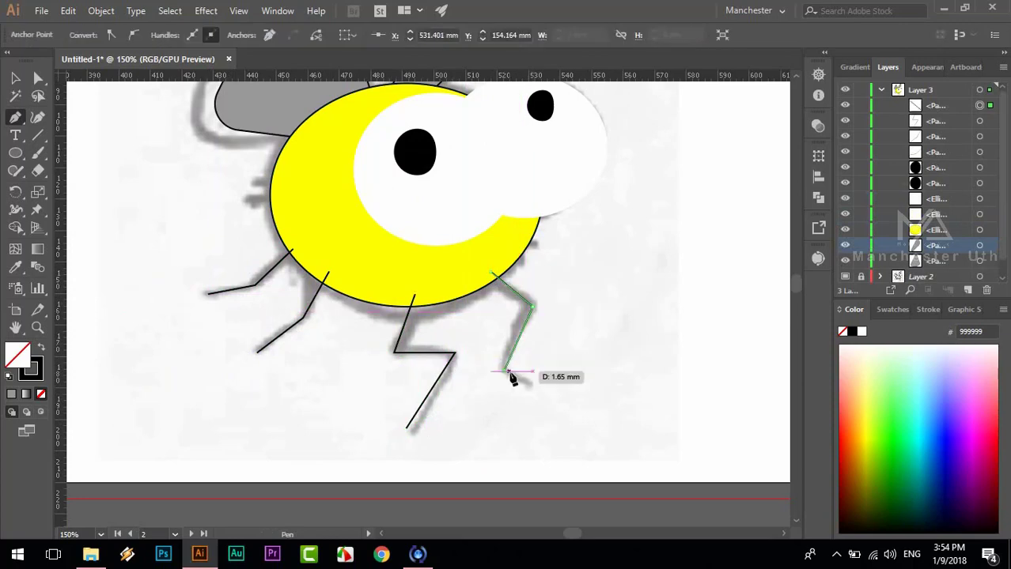
left_click(533, 385)
left_click(614, 377, "ctrl")
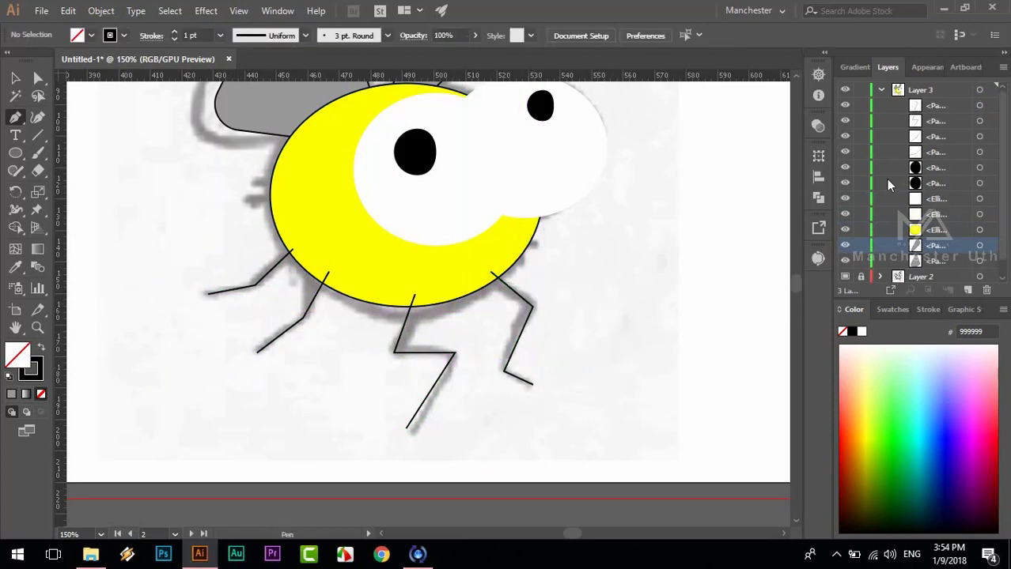
- Move the four leg paths in Layer 3 directly below the yellow body ellipse so their upper ends sit behind it
left_click(945, 107)
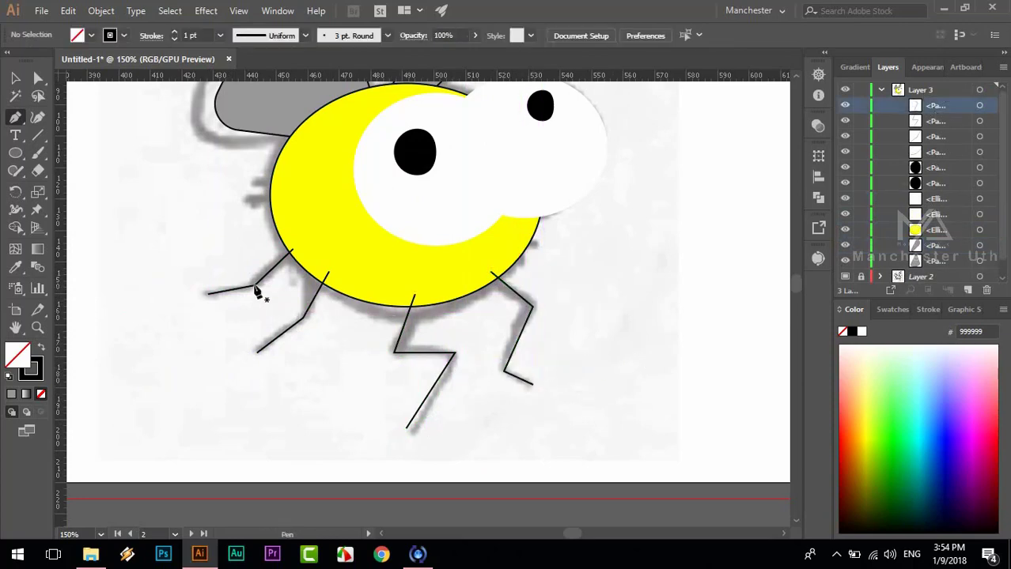
left_click(952, 155, "shift")
left_click_drag(937, 113, 948, 237)
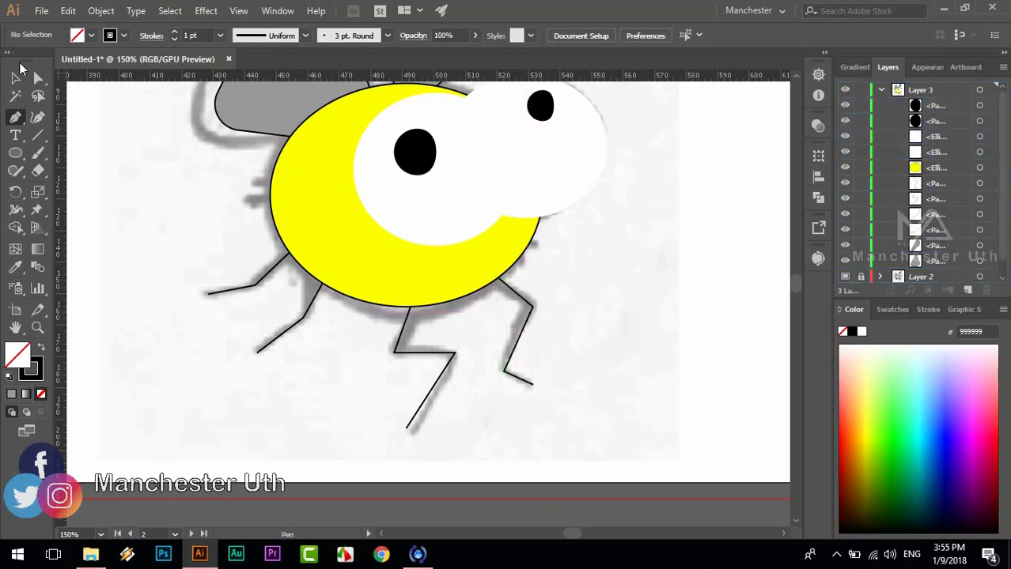
- Thicken the strokes of all four leg paths together to 7 pt and clear the selection
left_click(14, 79)
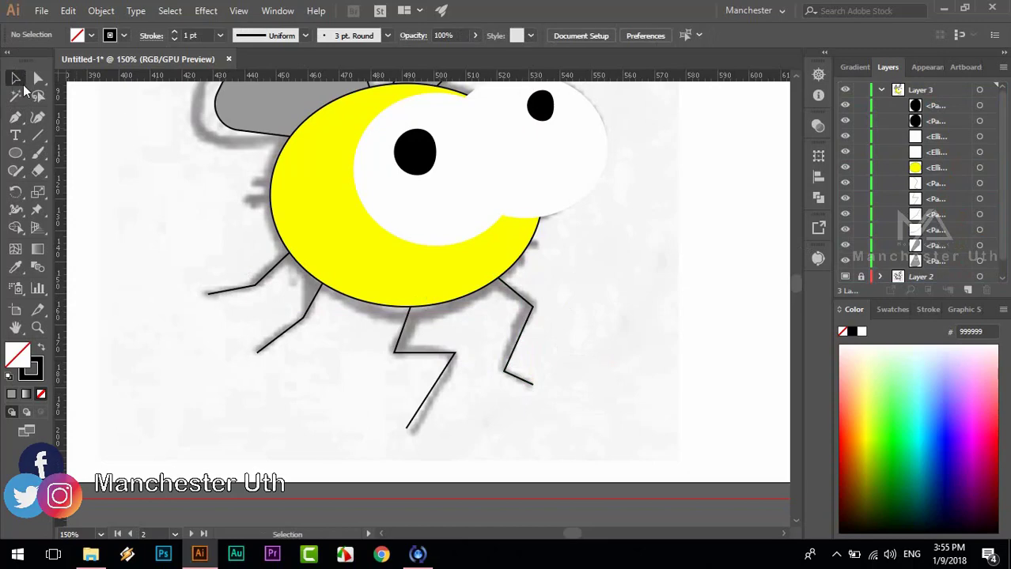
left_click(525, 327)
left_click(413, 352, "shift")
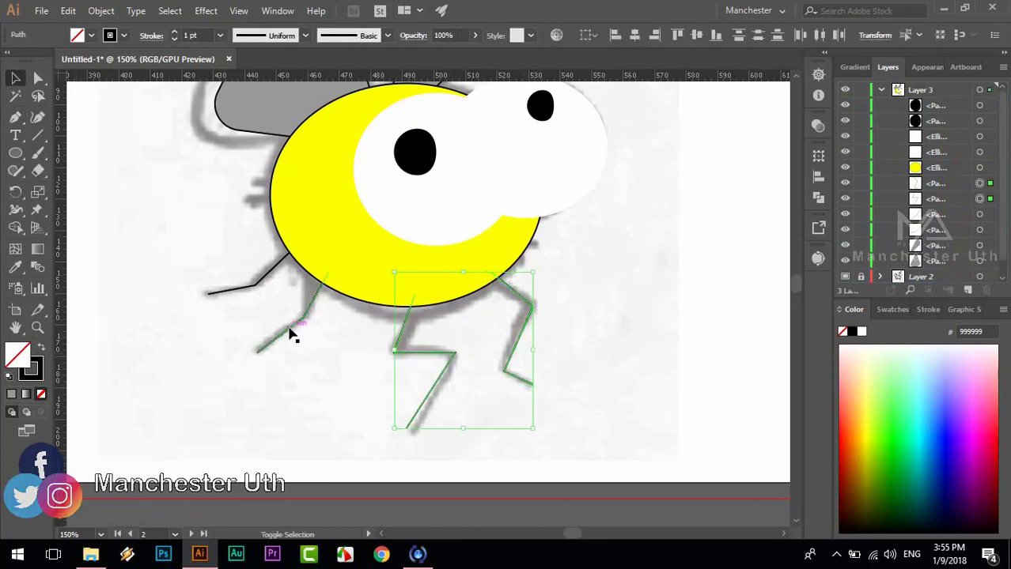
left_click(287, 330, "shift")
left_click(256, 281, "shift")
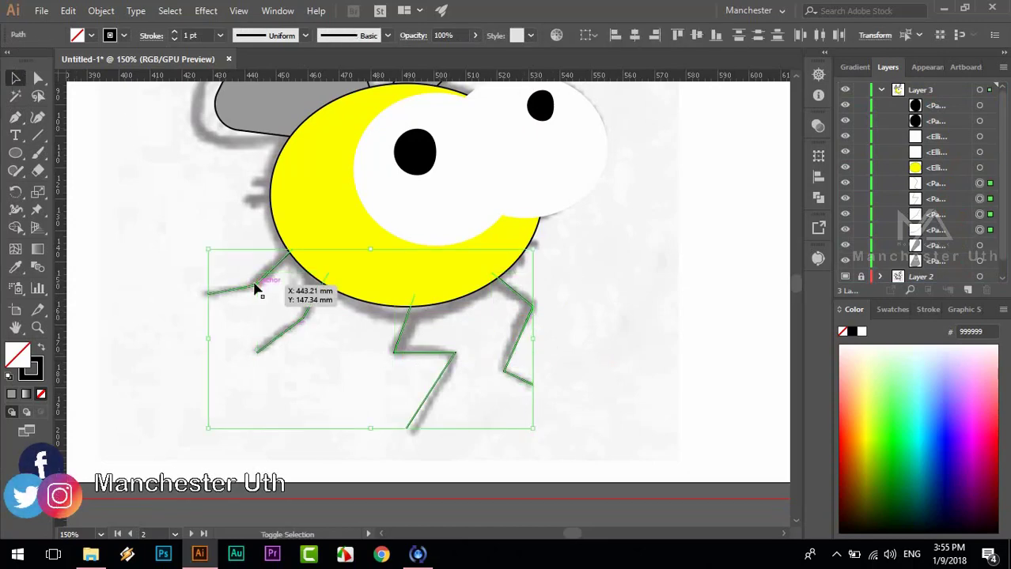
left_click(175, 32)
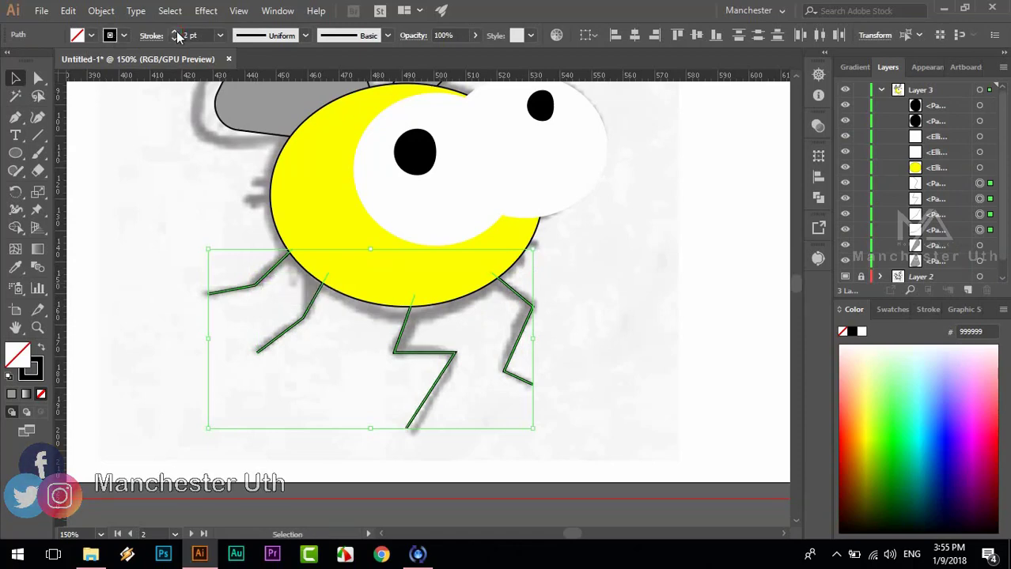
left_click(174, 32)
left_click(175, 32)
left_click(175, 32)
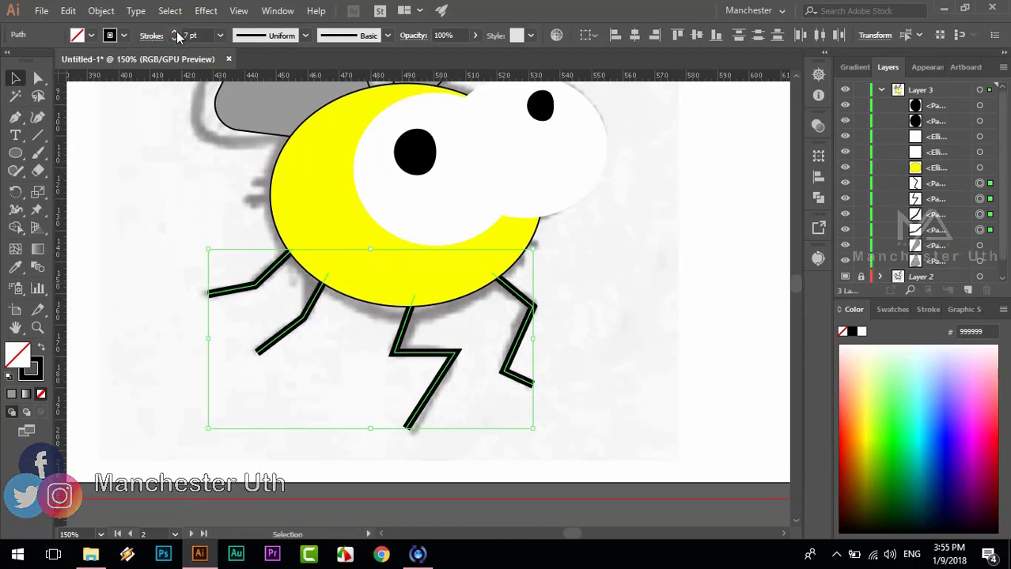
left_click(661, 223)
- Collapse Layer 3's contents and hide Layer 2 with the sketch so only the traced insect shows on the artboard
key("z")
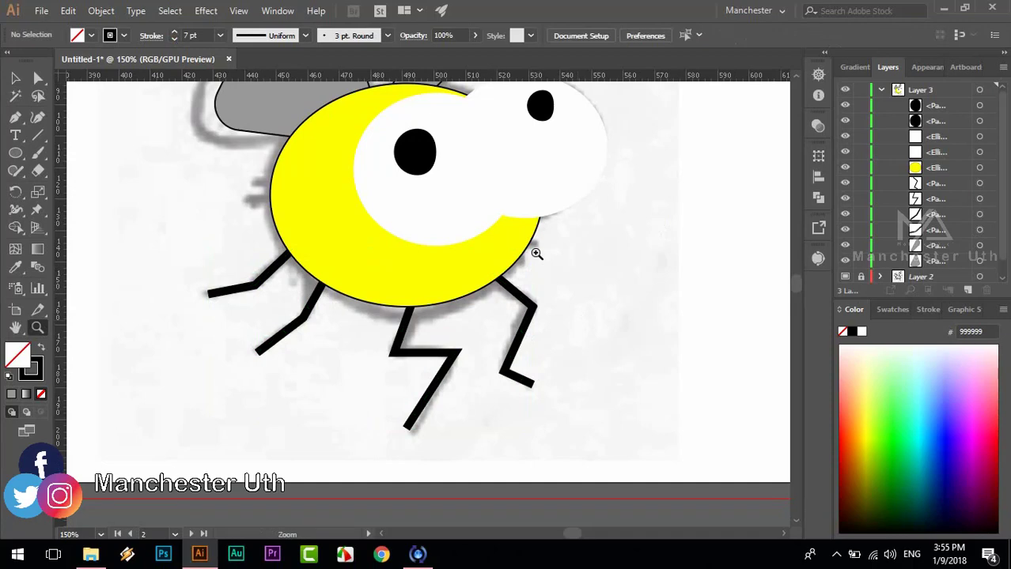
left_click(536, 253, "alt")
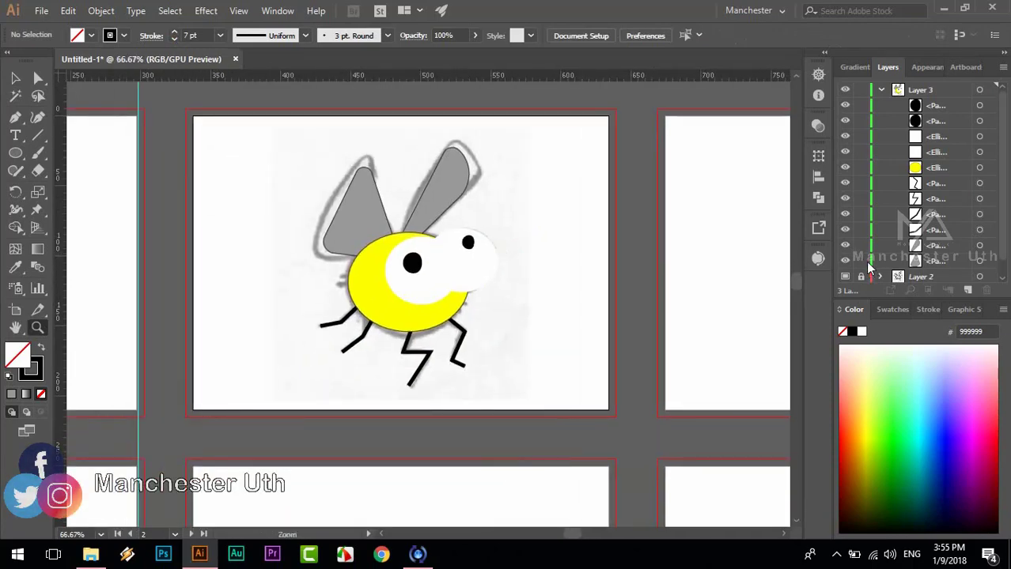
scroll(870, 237, "down", 1)
scroll(884, 119, "up", 1)
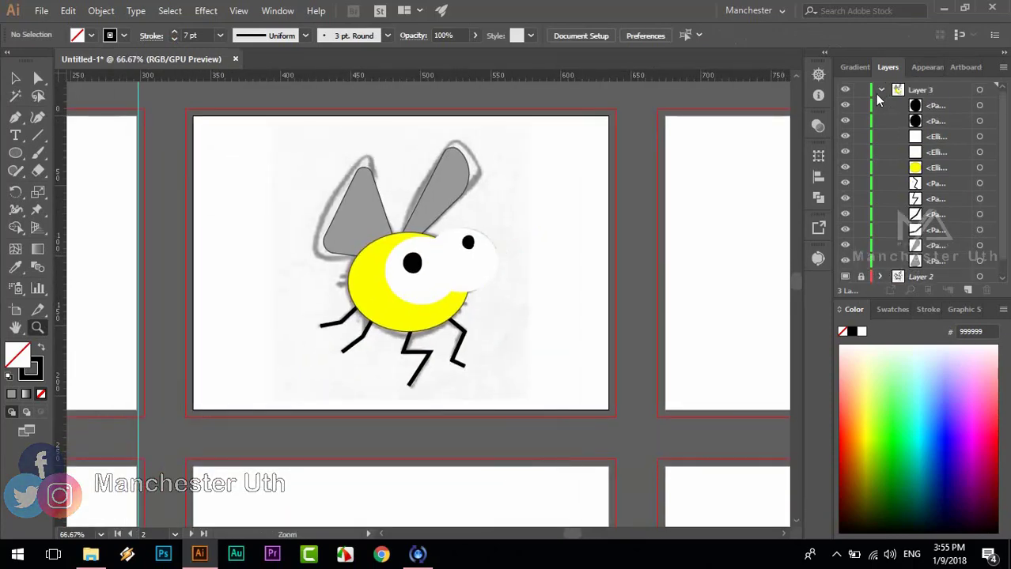
left_click(881, 90)
left_click(844, 105)
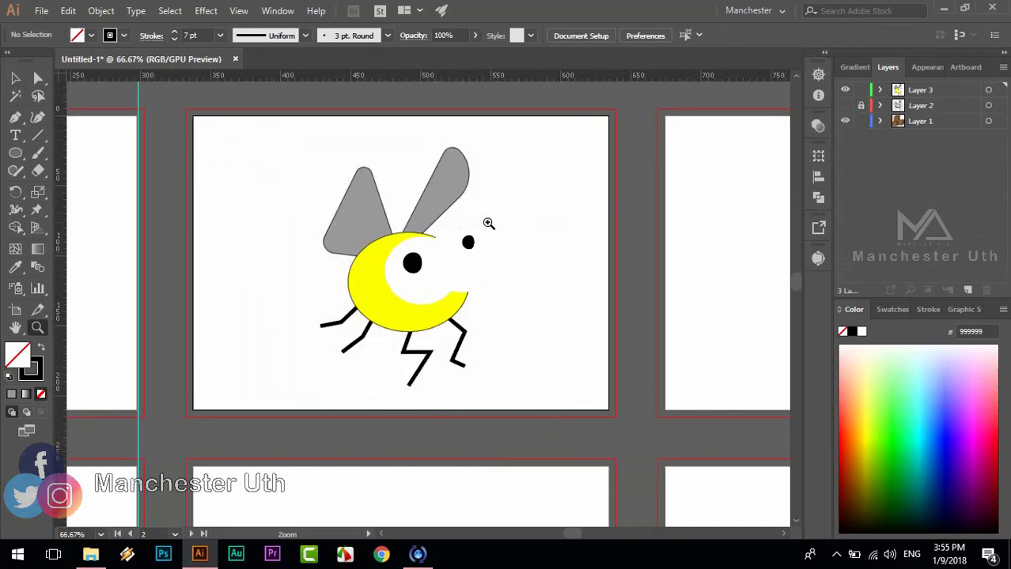
key("v")
left_click(469, 281)
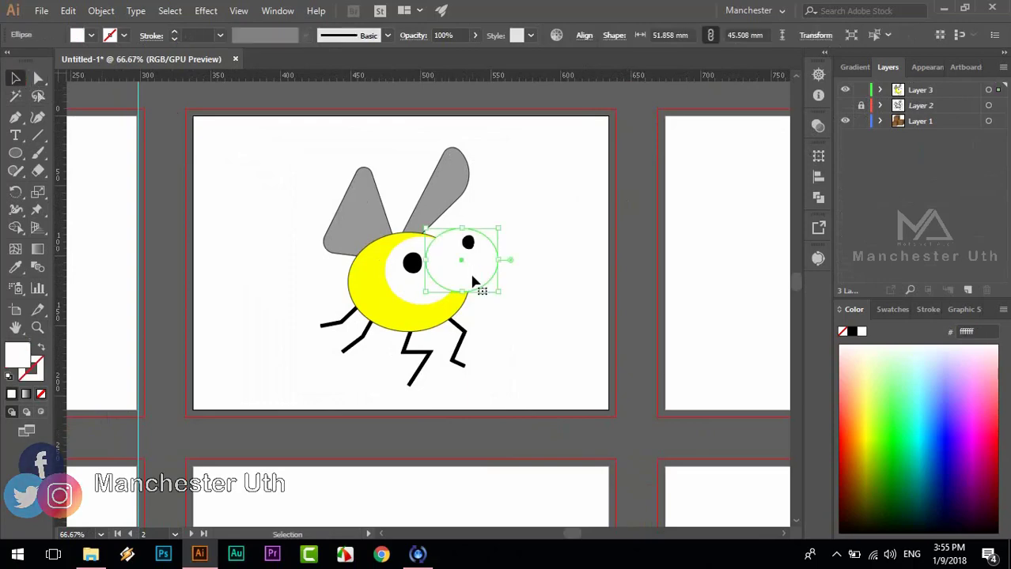
left_click(555, 273)
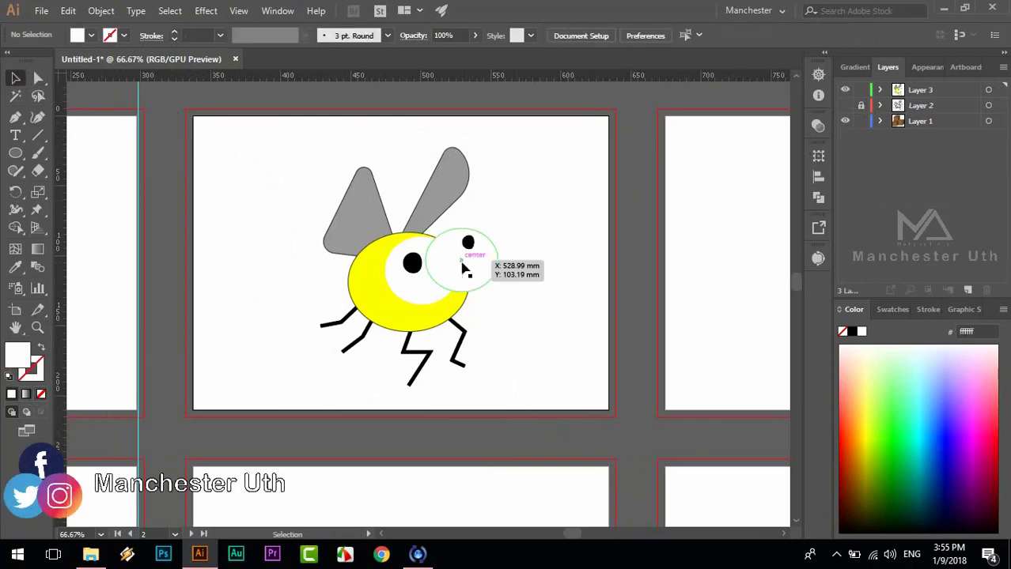